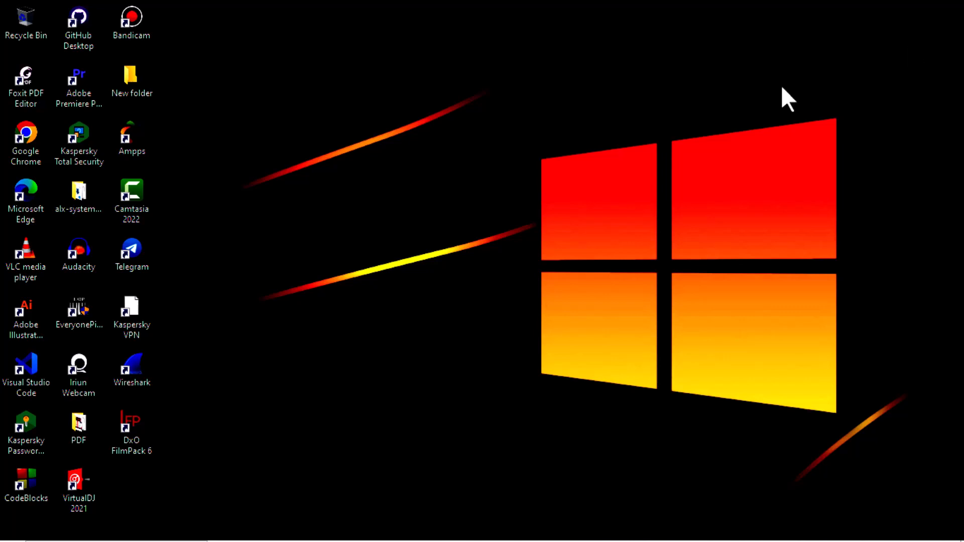
Search Windows for 'ms access' and clear the text after only web results appear.
{"action": "left_click", "coordinate": [91, 532]}
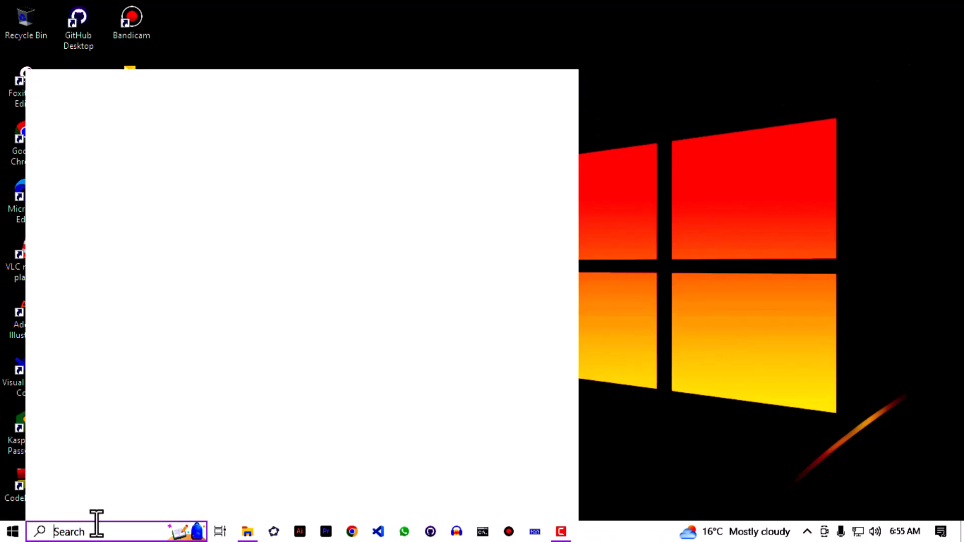
{"action": "type", "text": "ms acce"}
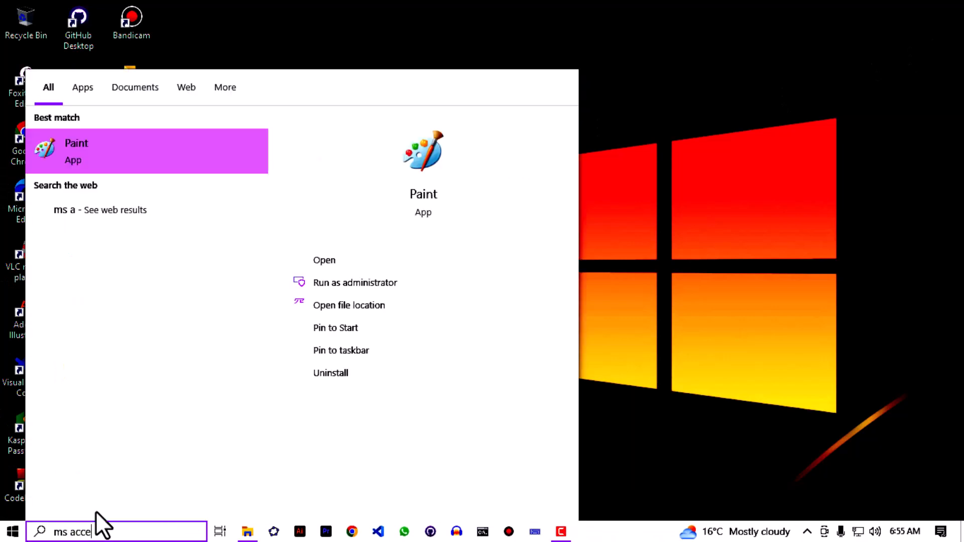
{"action": "type", "text": "ss"}
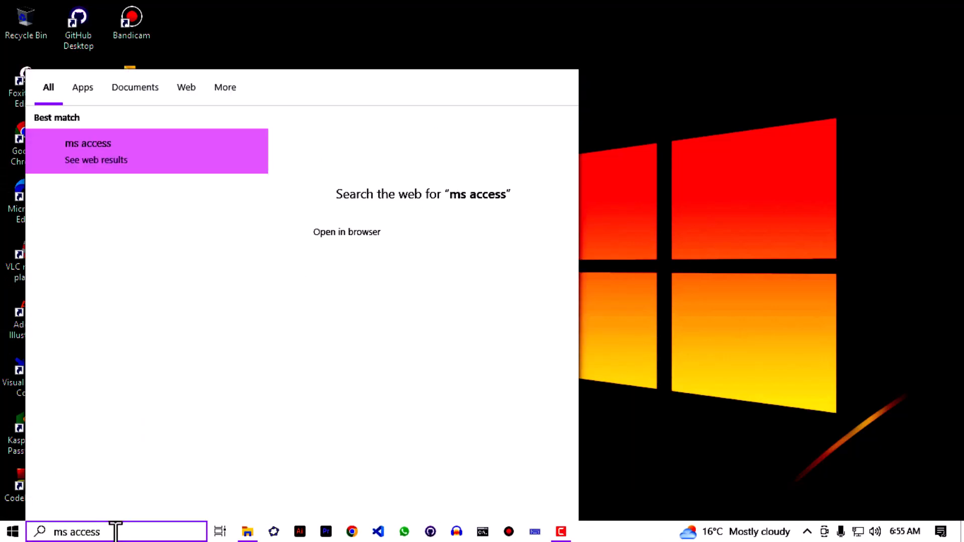
{"action": "key", "text": "BackSpace"}
{"action": "key", "text": "BackSpace"}
{"action": "key", "text": "BackSpace"}
{"action": "key", "text": "BackSpace"}
{"action": "key", "text": "BackSpace"}
{"action": "key", "text": "BackSpace"}
{"action": "key", "text": "BackSpace"}
{"action": "key", "text": "BackSpace"}
{"action": "key", "text": "BackSpace"}
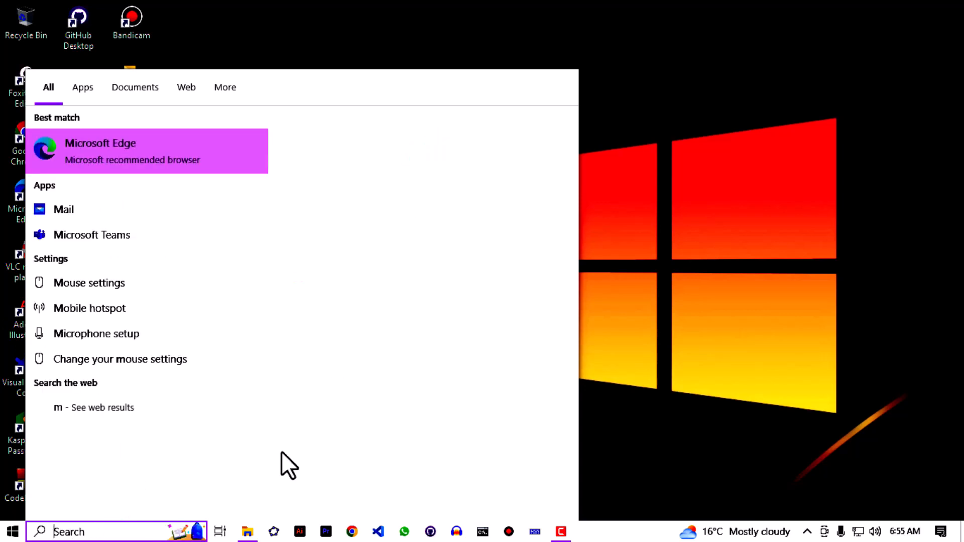
Launch Access and create a blank database named 'Ms Login Page'.
{"action": "type", "text": "access"}
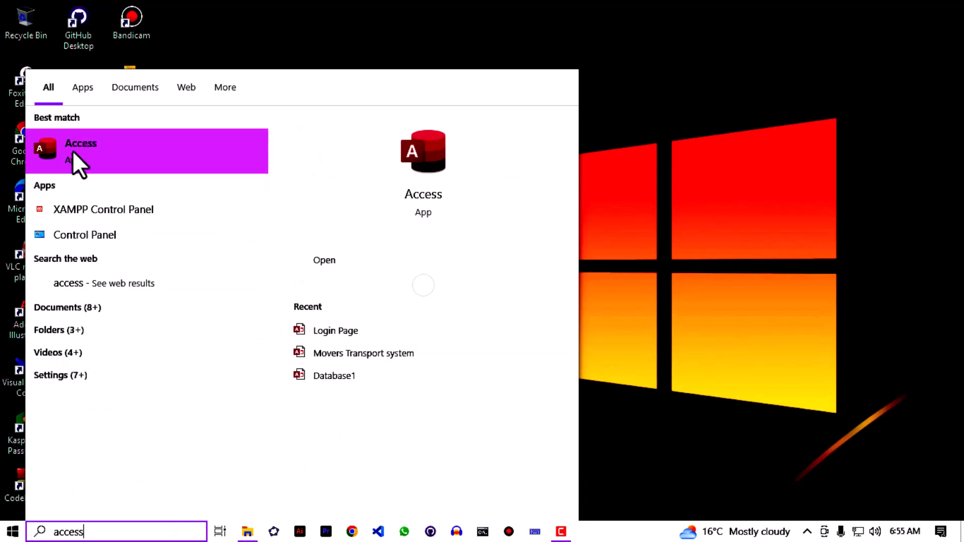
{"action": "left_click", "coordinate": [73, 151]}
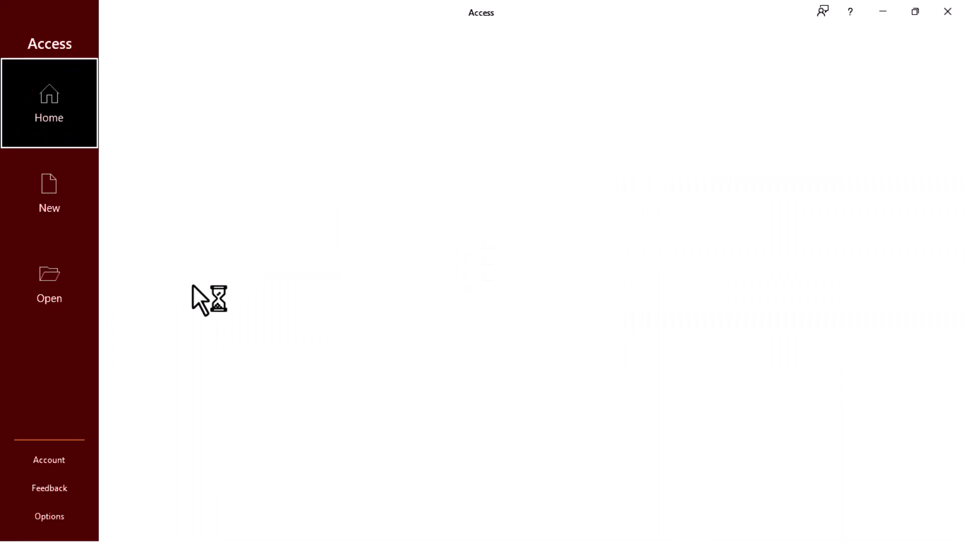
{"action": "left_click", "coordinate": [183, 156]}
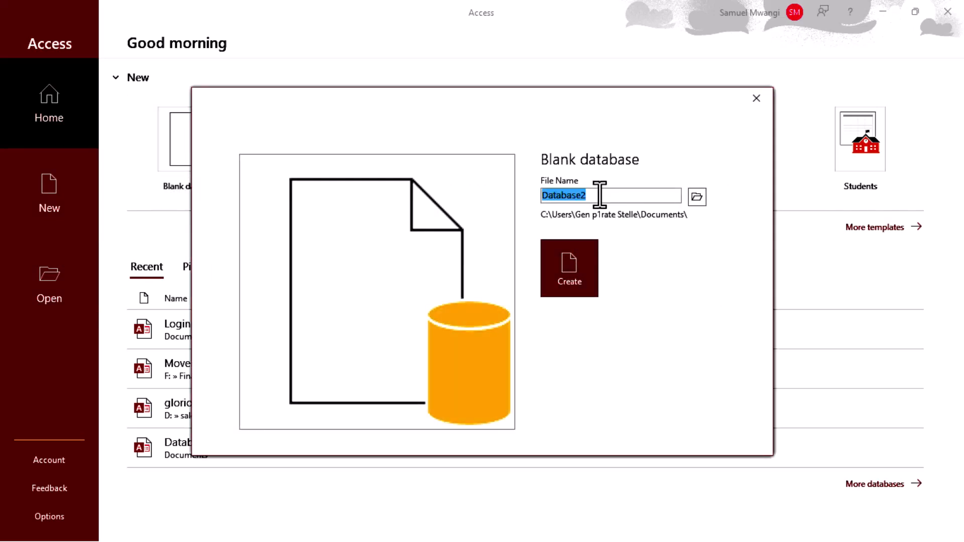
{"action": "key", "text": "BackSpace"}
{"action": "type", "text": "Ms Logi"}
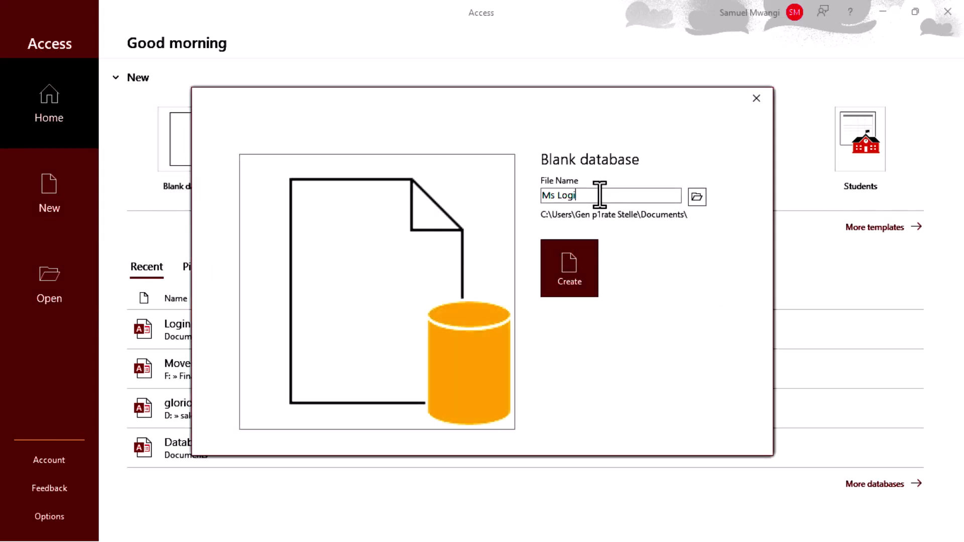
{"action": "type", "text": "n Page"}
{"action": "key", "text": "Return"}
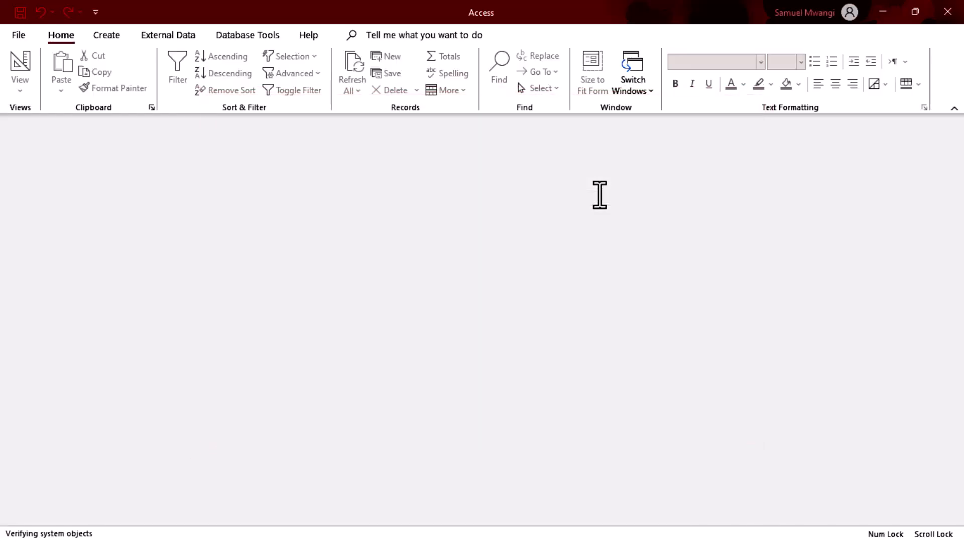
Add a blank form, Form1, and switch it to Design View.
{"action": "left_click", "coordinate": [106, 35]}
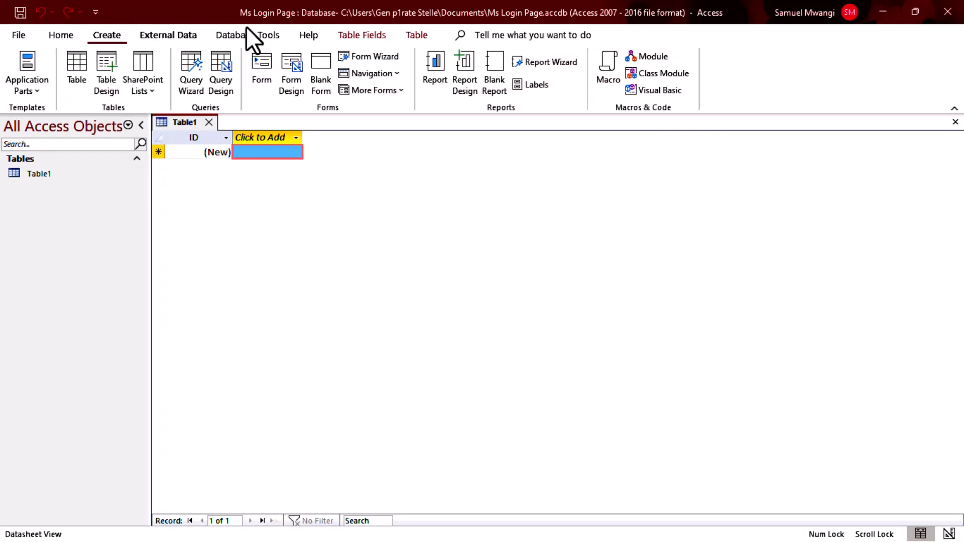
{"action": "left_click", "coordinate": [326, 71]}
{"action": "right_click", "coordinate": [398, 227]}
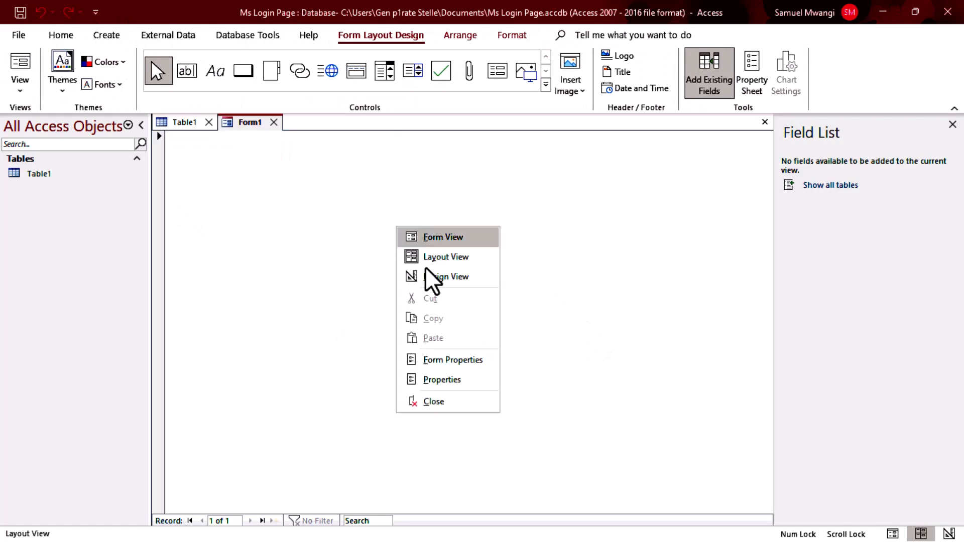
{"action": "left_click", "coordinate": [447, 277]}
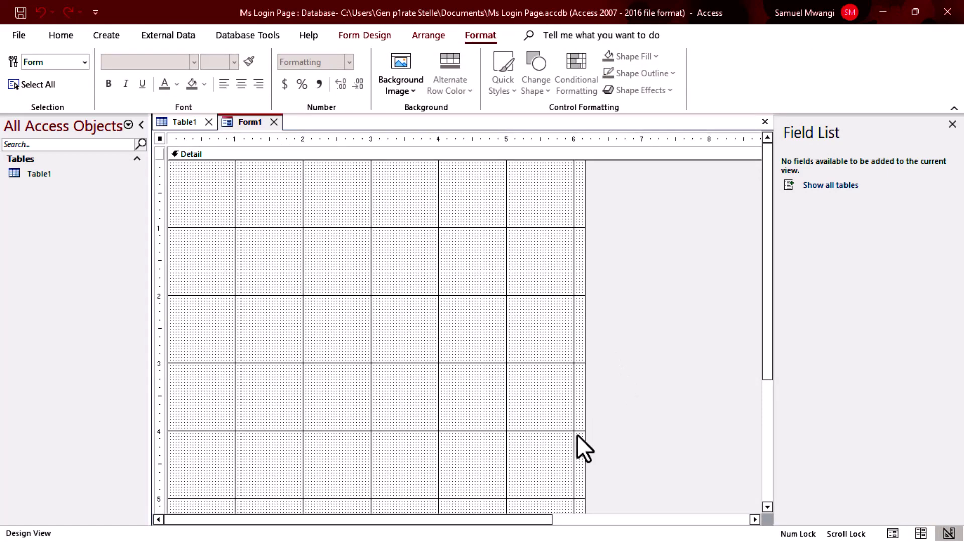
{"action": "left_click", "coordinate": [375, 33]}
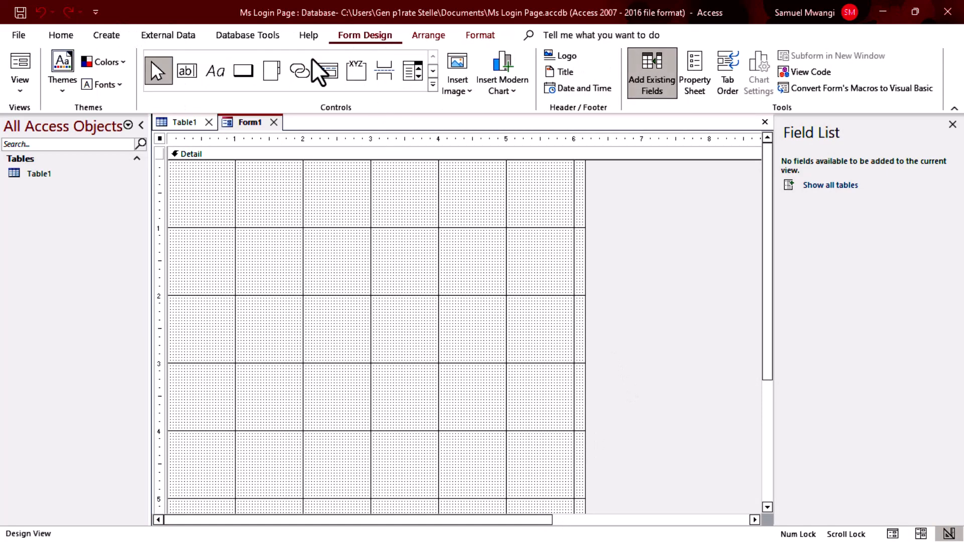
Place a label near the top of Form1 reading 'LOGIN TO YOUR ACCOUNT' in capitals.
{"action": "left_click", "coordinate": [210, 76]}
{"action": "left_click", "coordinate": [274, 190]}
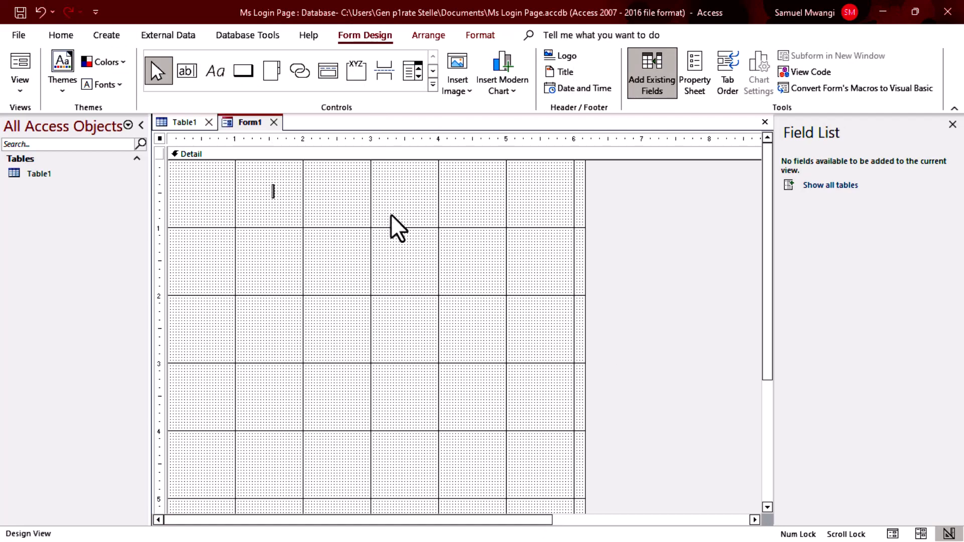
{"action": "type", "text": "log"}
{"action": "key", "text": "BackSpace"}
{"action": "key", "text": "BackSpace"}
{"action": "key", "text": "BackSpace"}
{"action": "key", "text": "Caps_Lock"}
{"action": "type", "text": "LOGIN"}
{"action": "key", "text": "BackSpace"}
{"action": "key", "text": "BackSpace"}
{"action": "key", "text": "BackSpace"}
{"action": "key", "text": "BackSpace"}
{"action": "key", "text": "BackSpace"}
{"action": "type", "text": "LOGIN"}
{"action": "key", "text": "BackSpace"}
{"action": "type", "text": "N"}
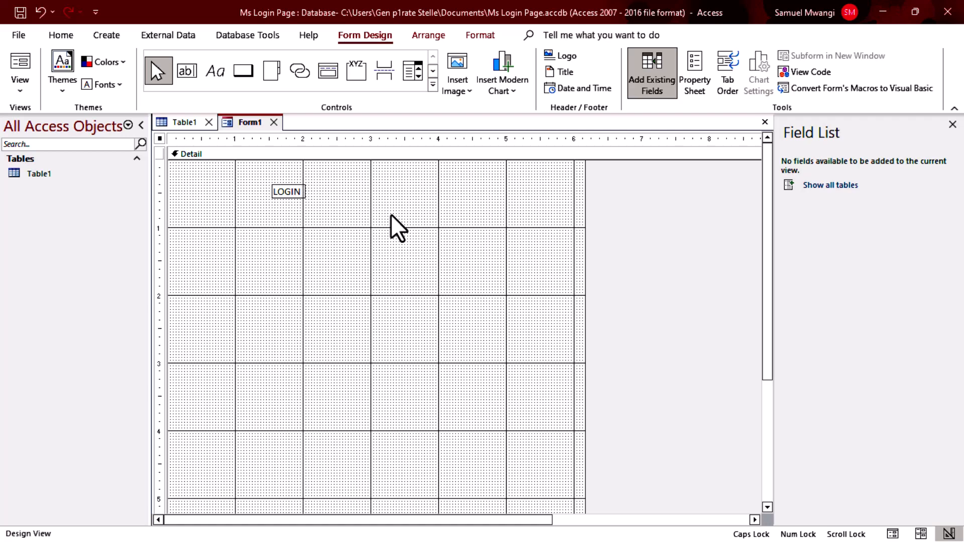
{"action": "type", "text": " TO YOUR ACC"}
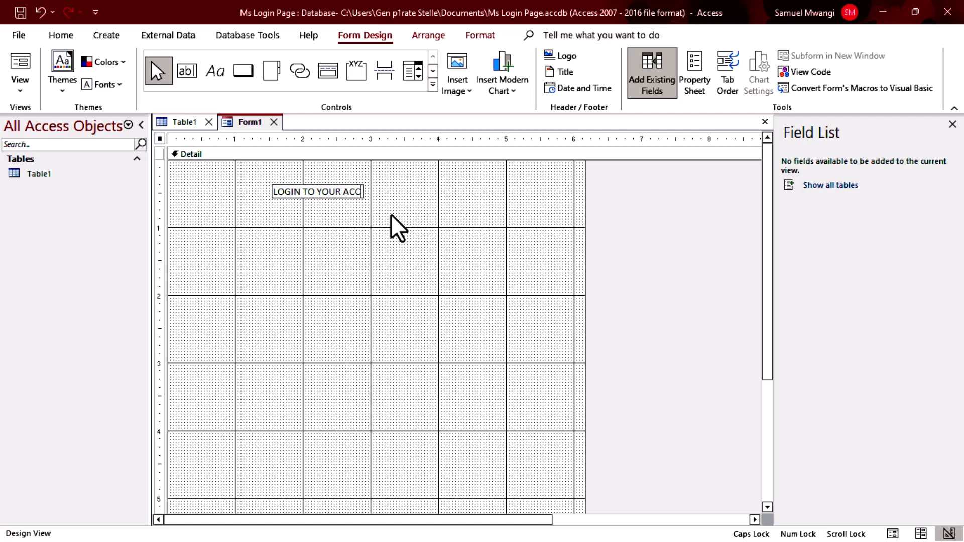
{"action": "type", "text": "OUNT"}
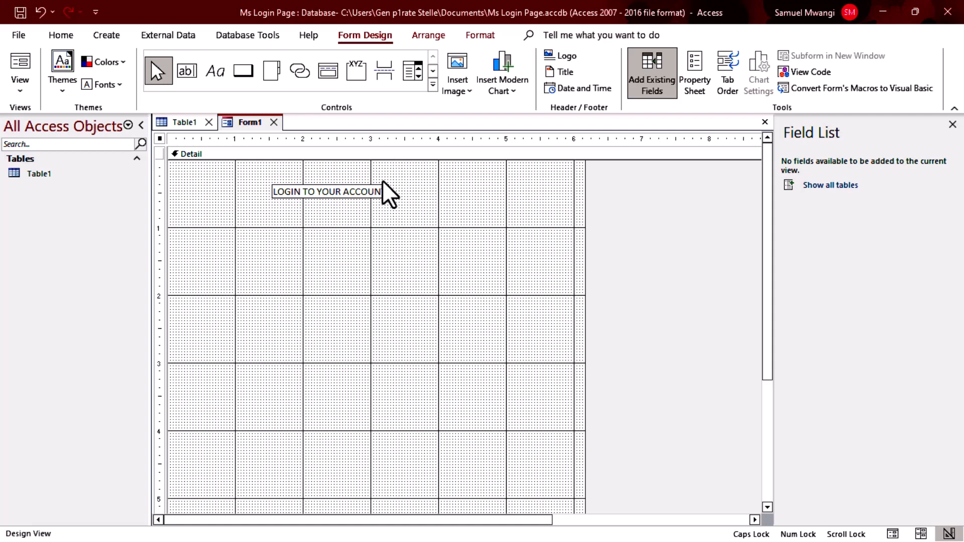
{"action": "left_click", "coordinate": [277, 192], "text": "shift"}
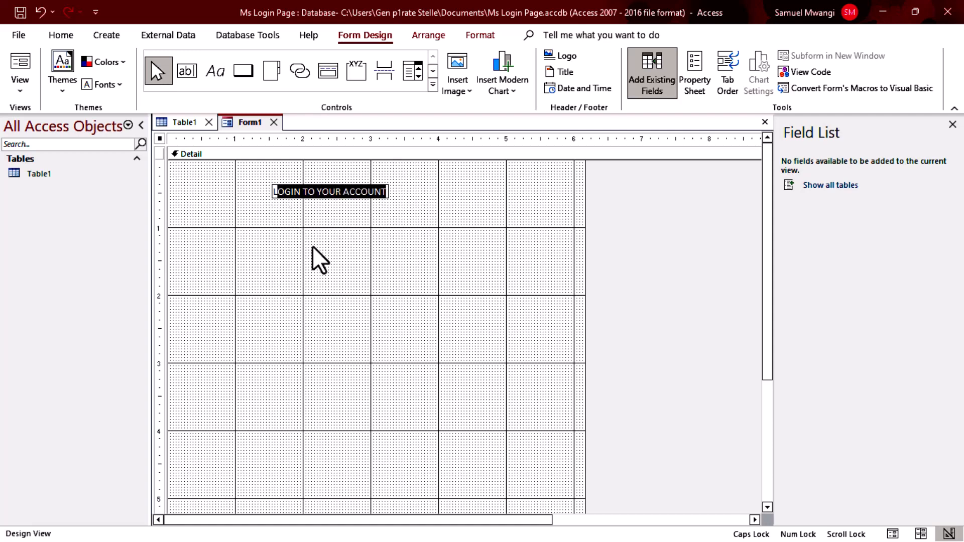
Set the heading label's font to Times New Roman at 24 pt.
{"action": "key", "text": "shift+Left"}
{"action": "left_click", "coordinate": [61, 37]}
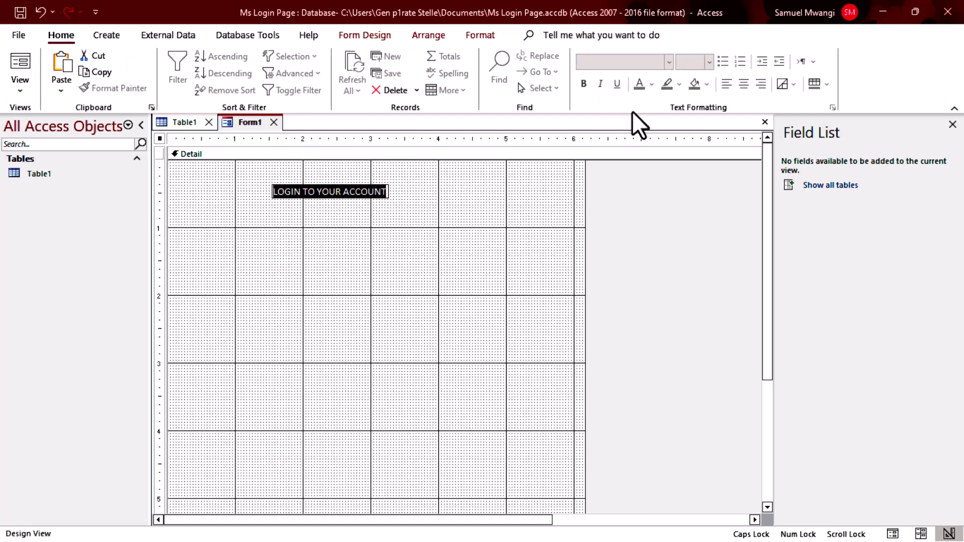
{"action": "left_click", "coordinate": [332, 240]}
{"action": "left_click", "coordinate": [333, 194]}
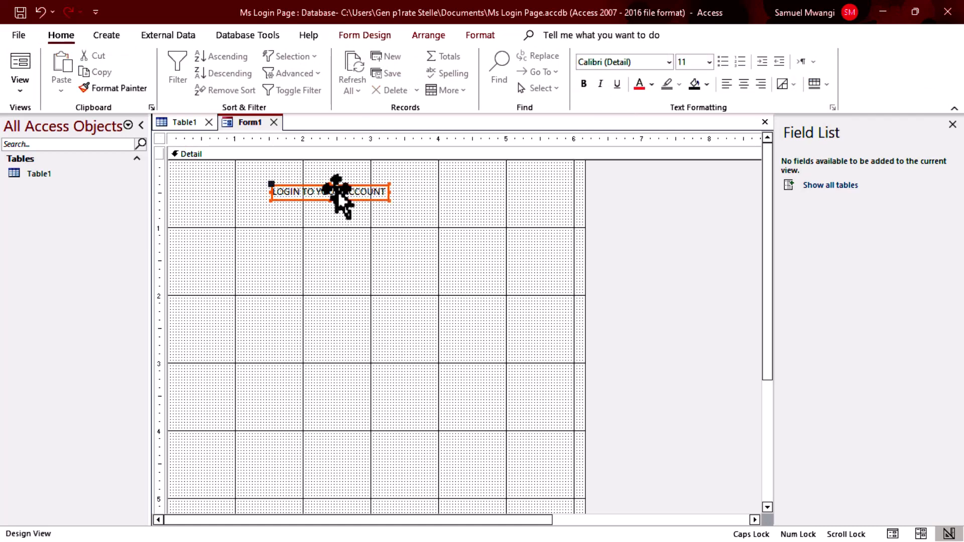
{"action": "left_click", "coordinate": [633, 63]}
{"action": "type", "text": "Times New Roman"}
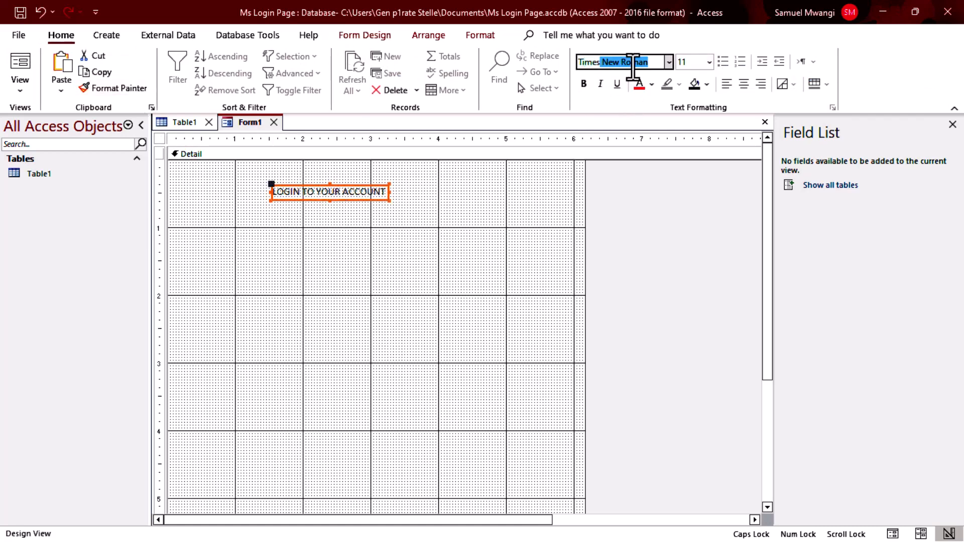
{"action": "key", "text": "Return"}
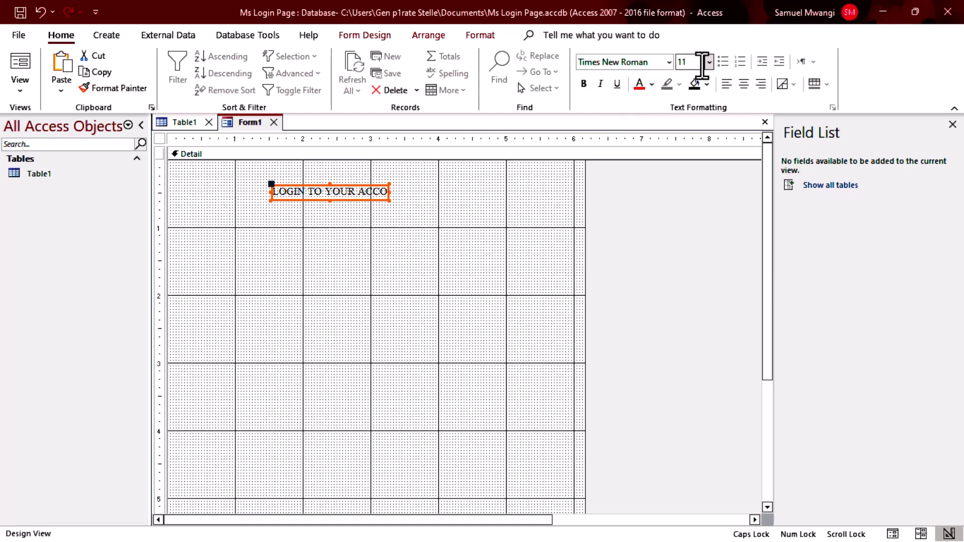
{"action": "left_click", "coordinate": [709, 62]}
{"action": "left_click", "coordinate": [699, 242]}
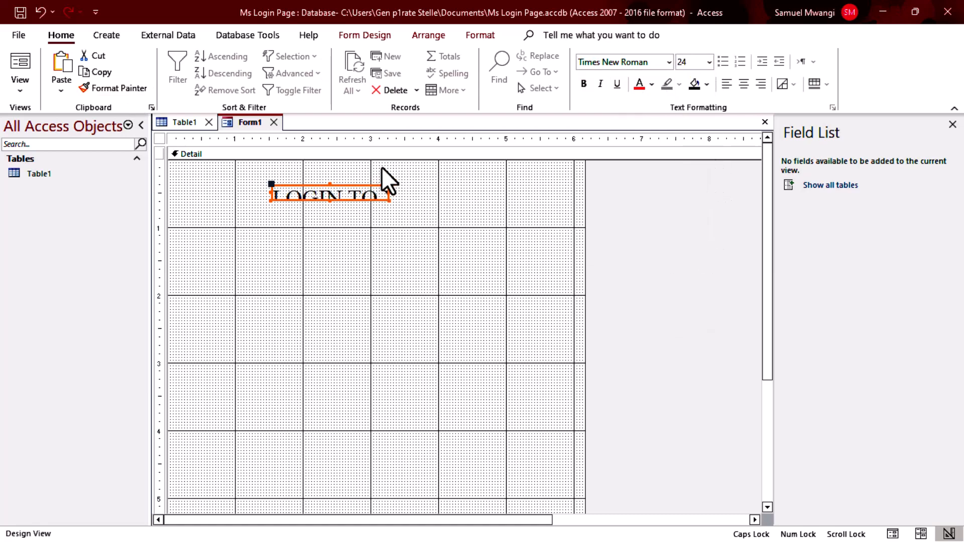
Make the heading red and bold, widen it to fit, and preview in Form View.
{"action": "left_click", "coordinate": [638, 84]}
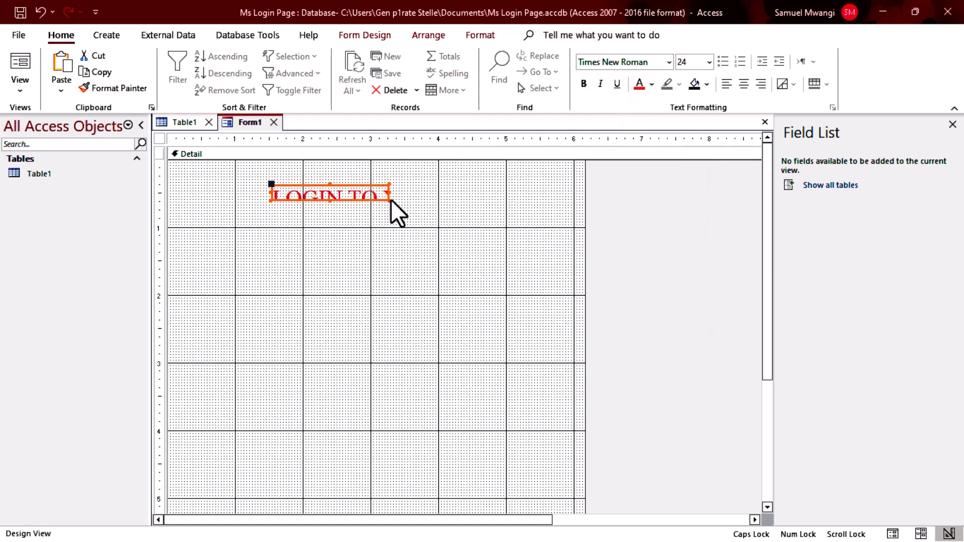
{"action": "left_click_drag", "start_coordinate": [391, 201], "coordinate": [354, 186]}
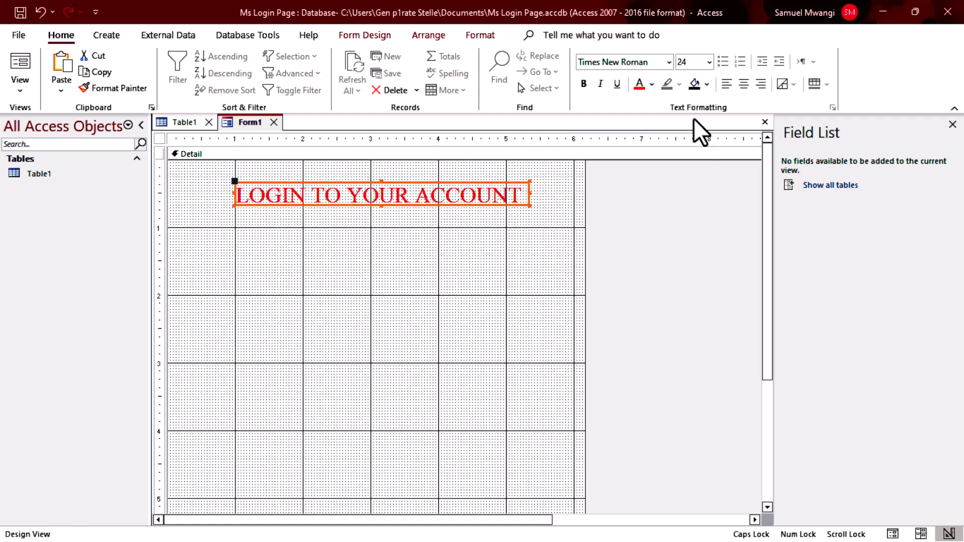
{"action": "left_click", "coordinate": [584, 84]}
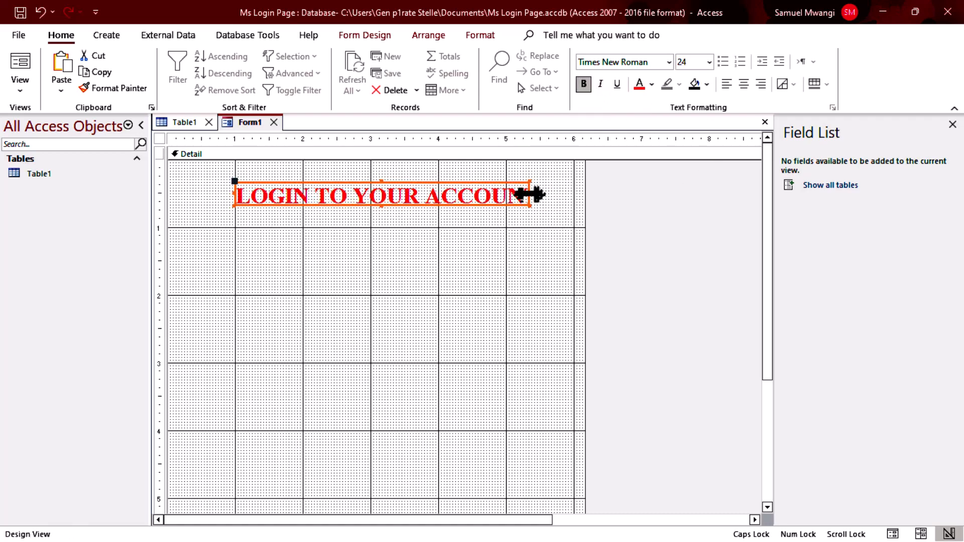
{"action": "left_click_drag", "start_coordinate": [531, 194], "coordinate": [553, 194]}
{"action": "left_click", "coordinate": [494, 223]}
{"action": "left_click", "coordinate": [21, 63]}
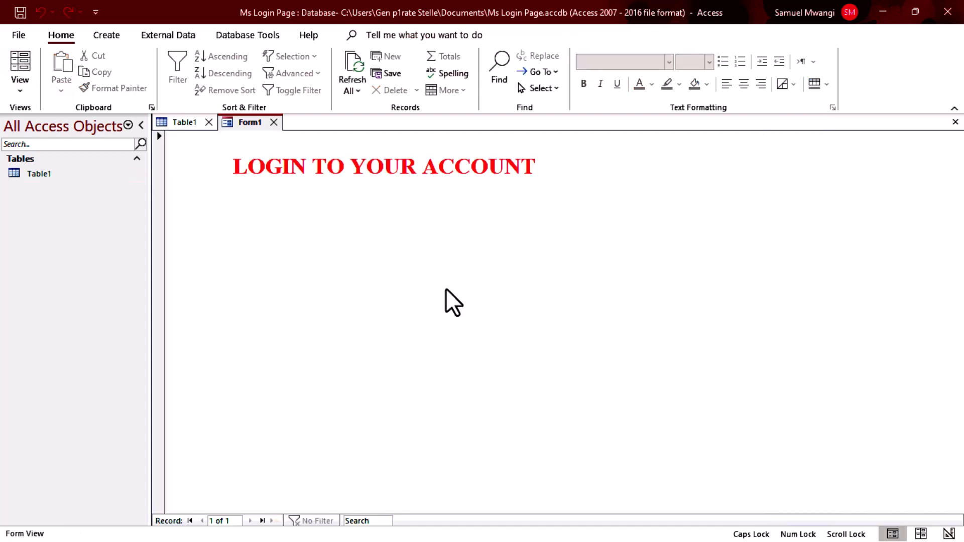
Switch Form1 back to Design View and rearrange its controls.
{"action": "right_click", "coordinate": [410, 226]}
{"action": "left_click", "coordinate": [486, 277]}
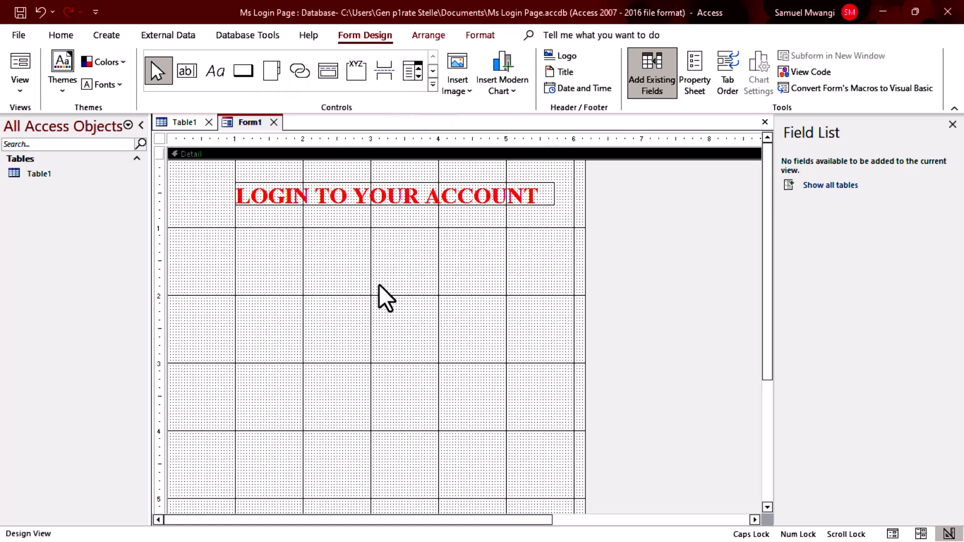
{"action": "left_click_drag", "start_coordinate": [268, 232], "coordinate": [423, 251]}
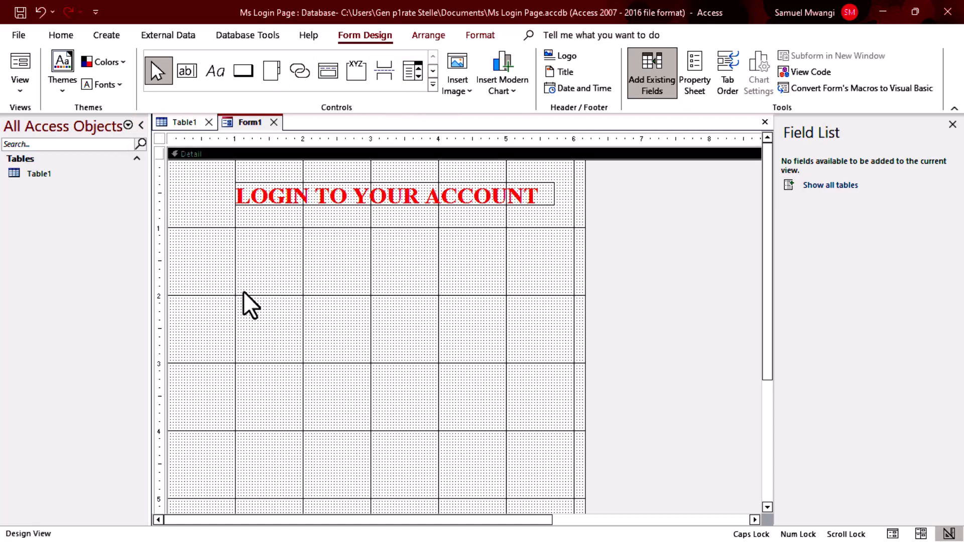
{"action": "left_click_drag", "start_coordinate": [334, 308], "coordinate": [496, 295]}
Add a text box under the heading and rename its label 'Username'.
{"action": "left_click", "coordinate": [192, 74]}
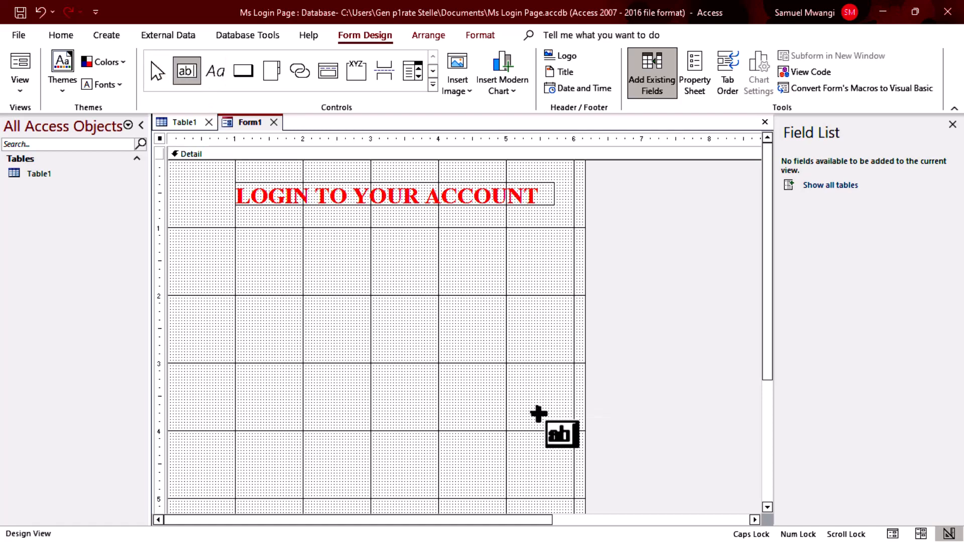
{"action": "left_click", "coordinate": [241, 270]}
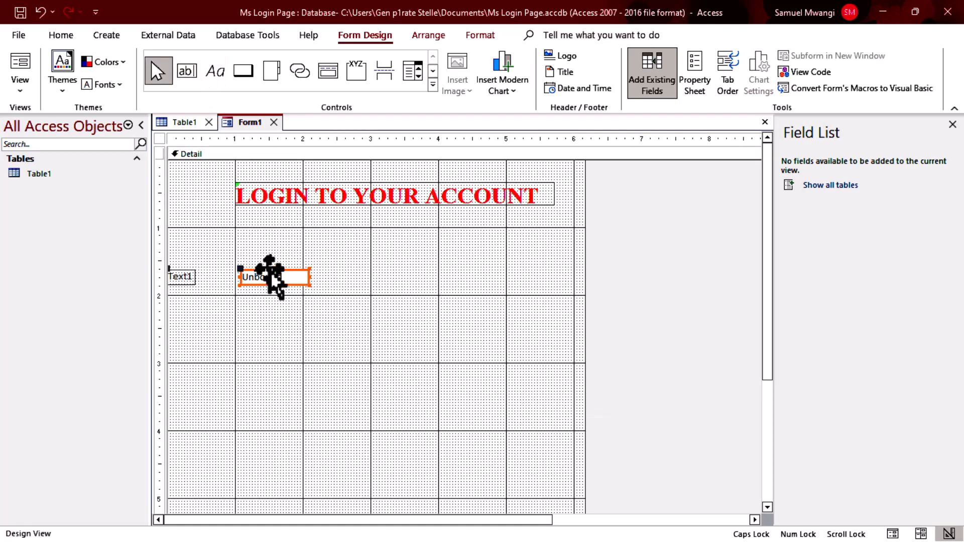
{"action": "left_click_drag", "start_coordinate": [269, 269], "coordinate": [405, 249]}
{"action": "left_click", "coordinate": [322, 258]}
{"action": "double_click", "coordinate": [323, 257]}
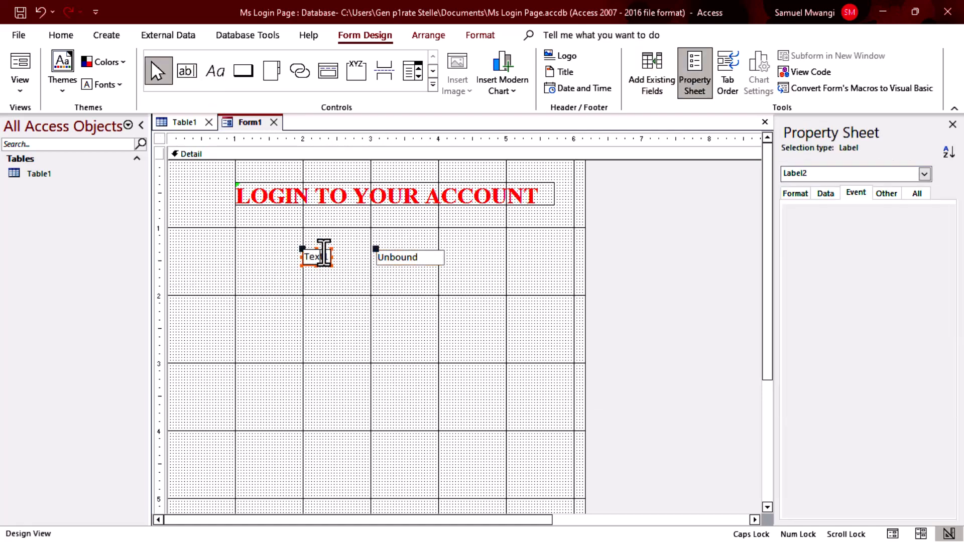
{"action": "key", "text": "BackSpace"}
{"action": "key", "text": "BackSpace"}
{"action": "key", "text": "BackSpace"}
{"action": "key", "text": "BackSpace"}
{"action": "key", "text": "BackSpace"}
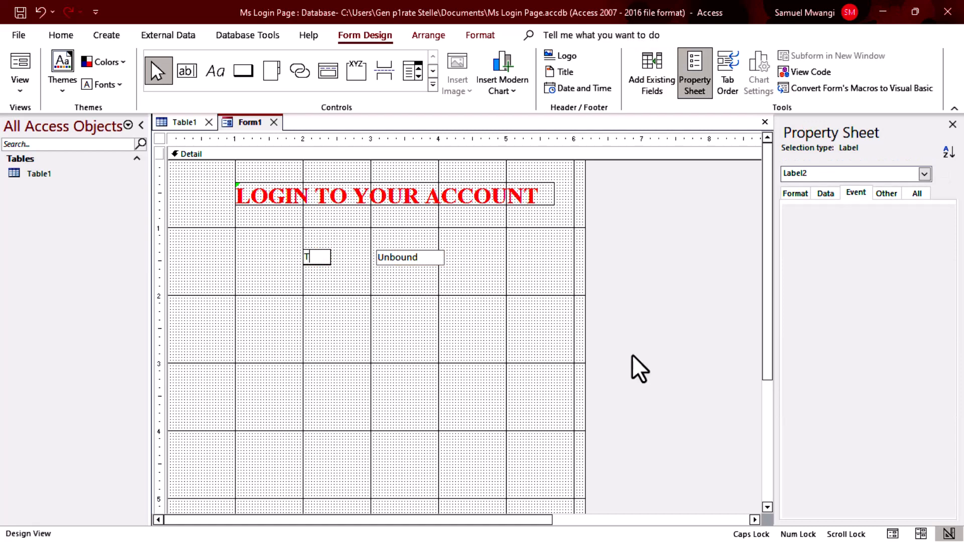
{"action": "key", "text": "Caps_Lock"}
{"action": "type", "text": "Username"}
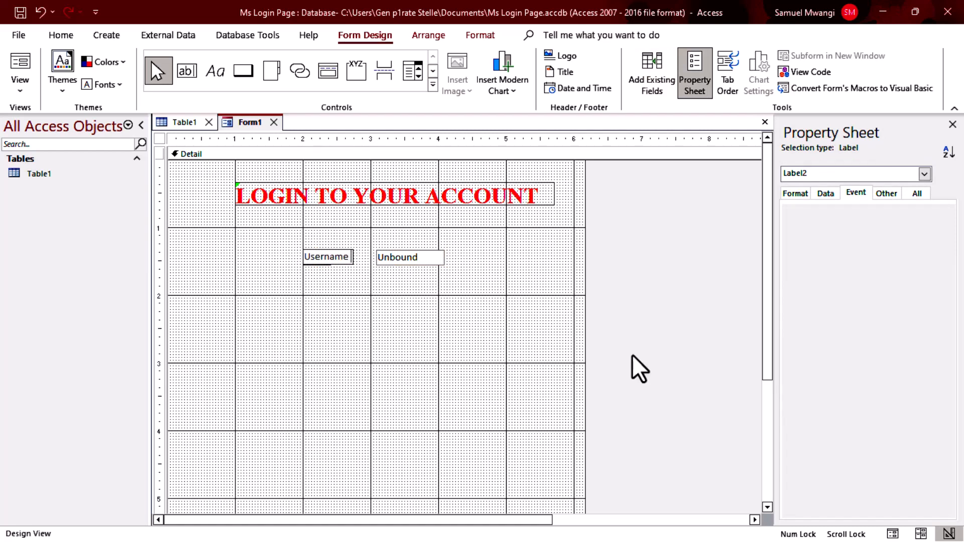
{"action": "left_click", "coordinate": [355, 301]}
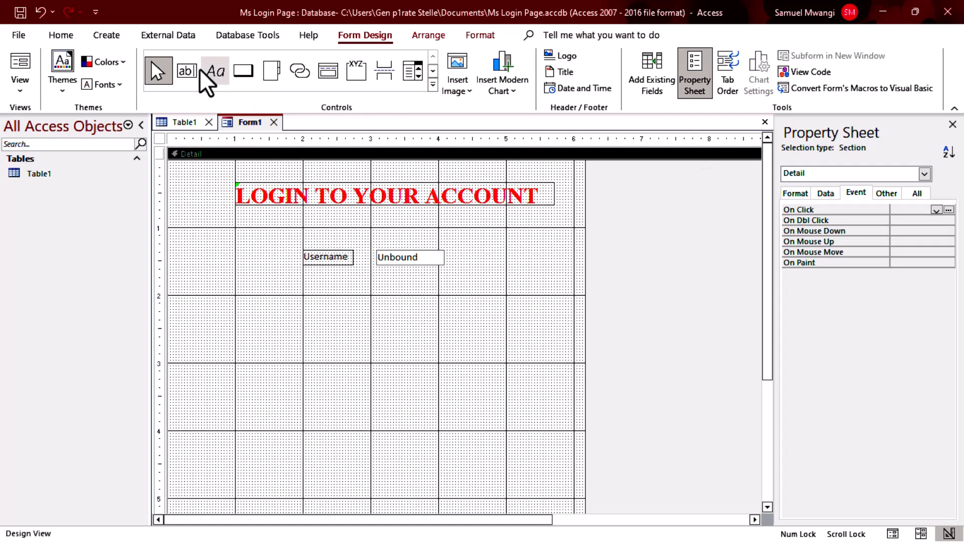
Add a second text box below Username and rename its label 'Password'.
{"action": "left_click", "coordinate": [186, 70]}
{"action": "left_click", "coordinate": [311, 280]}
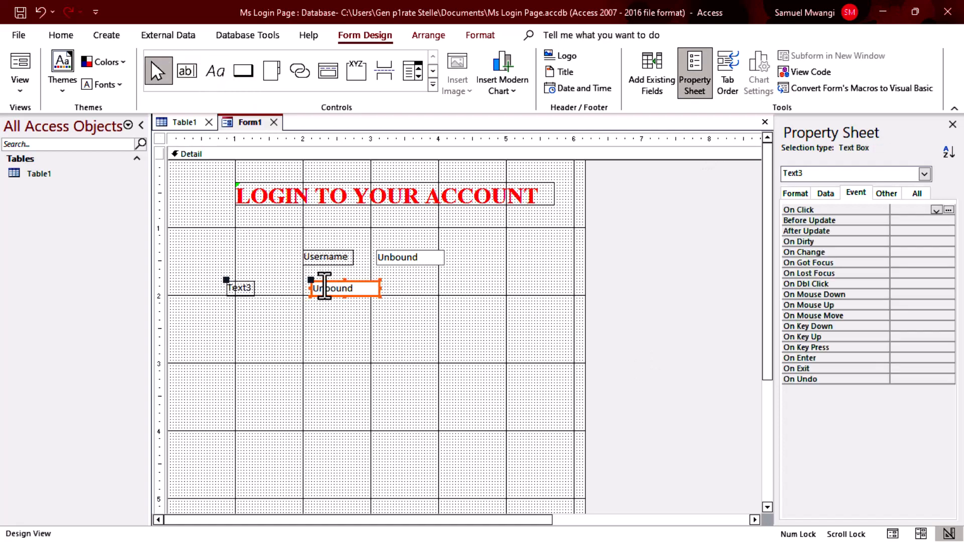
{"action": "left_click", "coordinate": [247, 285]}
{"action": "left_click_drag", "start_coordinate": [228, 287], "coordinate": [248, 287]}
{"action": "key", "text": "BackSpace"}
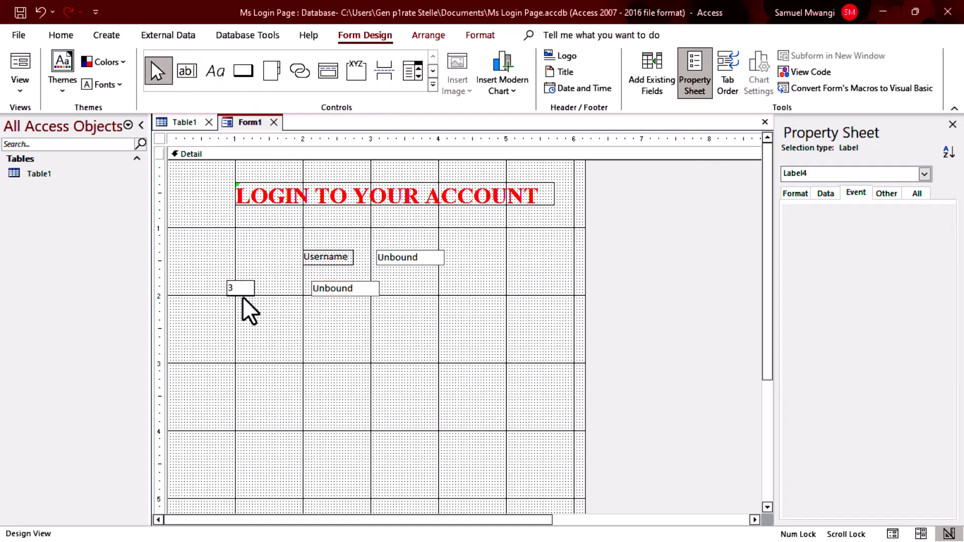
{"action": "key", "text": "Delete"}
{"action": "type", "text": "Password"}
{"action": "left_click", "coordinate": [461, 355]}
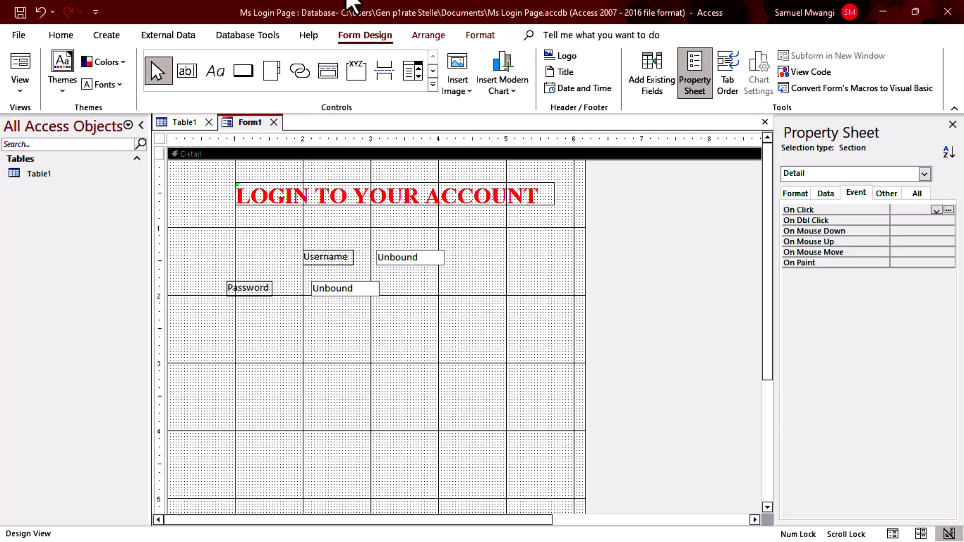
{"action": "left_click", "coordinate": [215, 71]}
Add a label reading 'Forgot your Password? Contact the Administrator' below the Password box.
{"action": "left_click", "coordinate": [327, 371]}
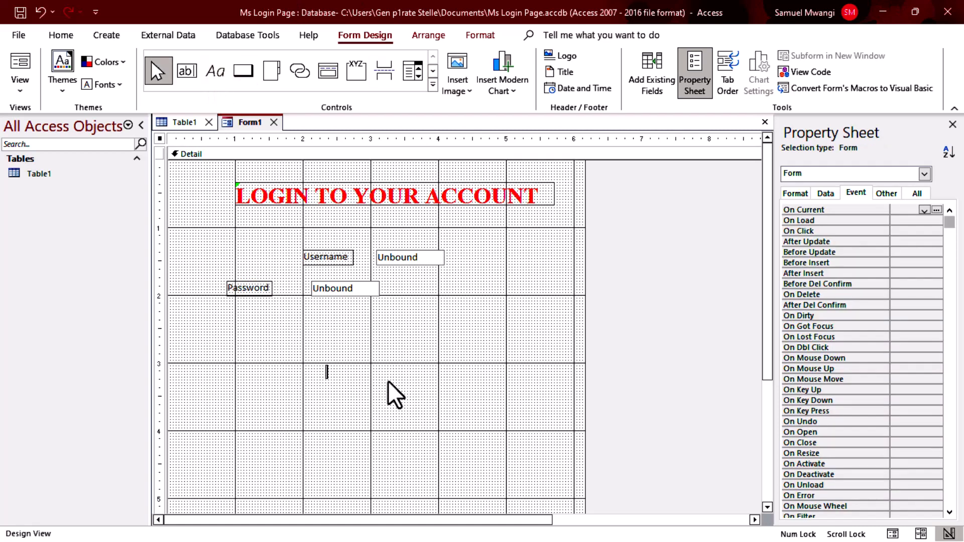
{"action": "type", "text": "Forgot your Pass"}
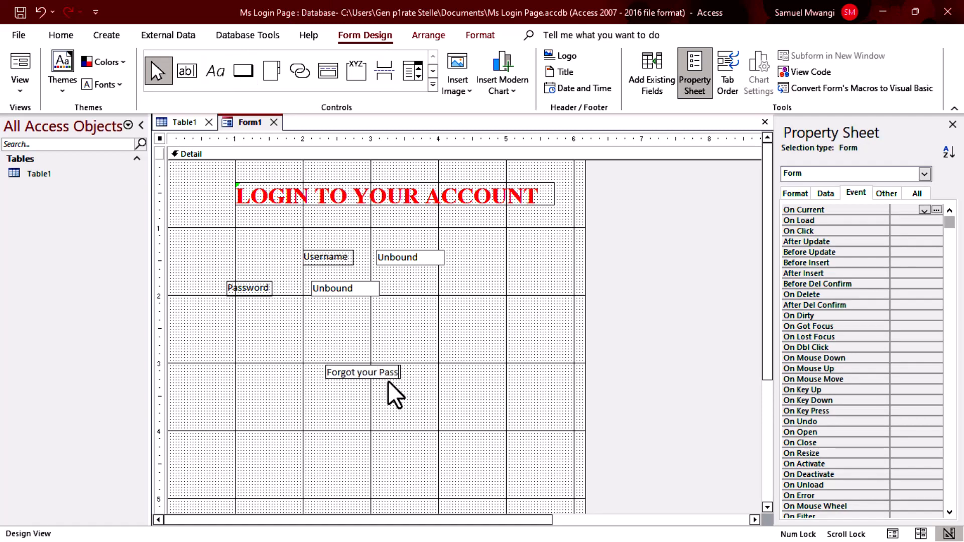
{"action": "type", "text": "word? COn"}
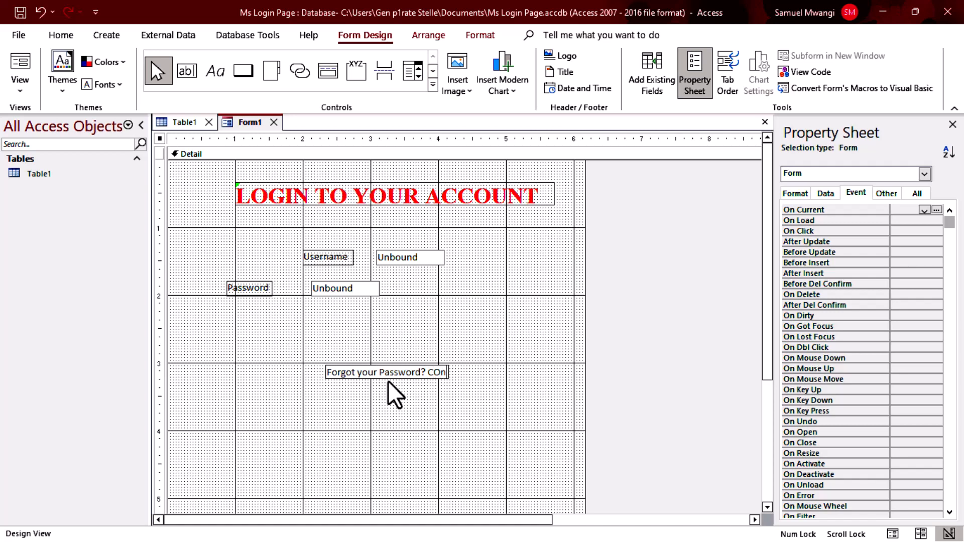
{"action": "type", "text": "tact the Ad"}
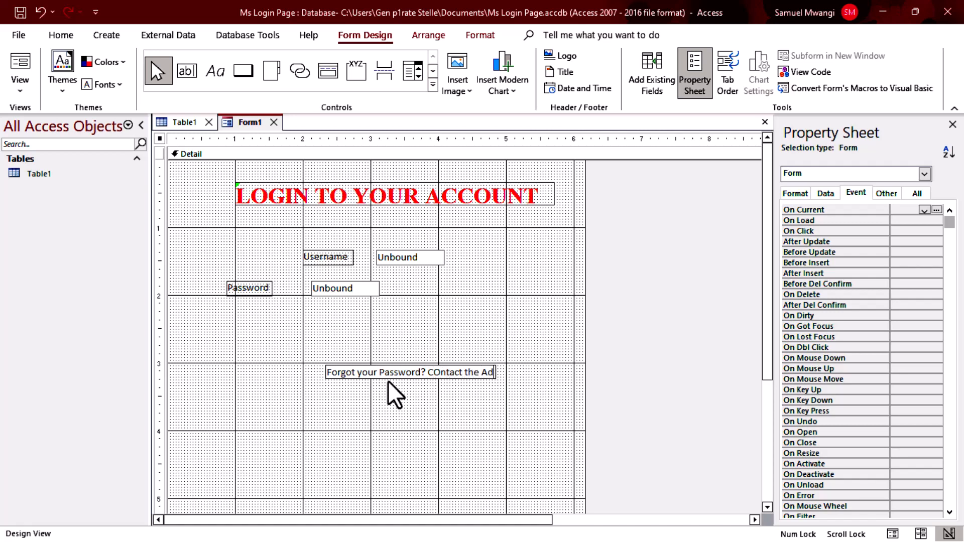
{"action": "type", "text": "ministrator"}
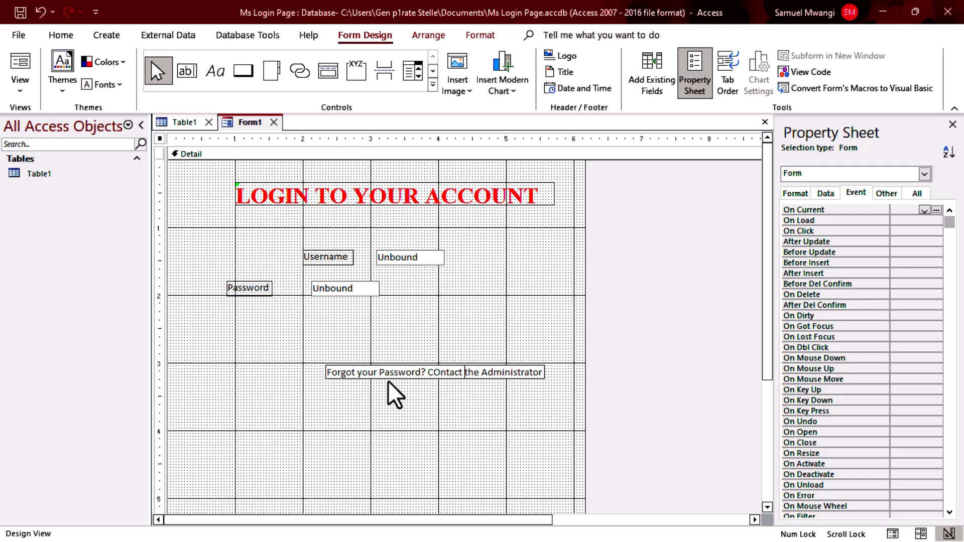
{"action": "key", "text": "ctrl+Left"}
{"action": "key", "text": "Right"}
{"action": "key", "text": "Delete"}
{"action": "type", "text": "o"}
{"action": "key", "text": "Return"}
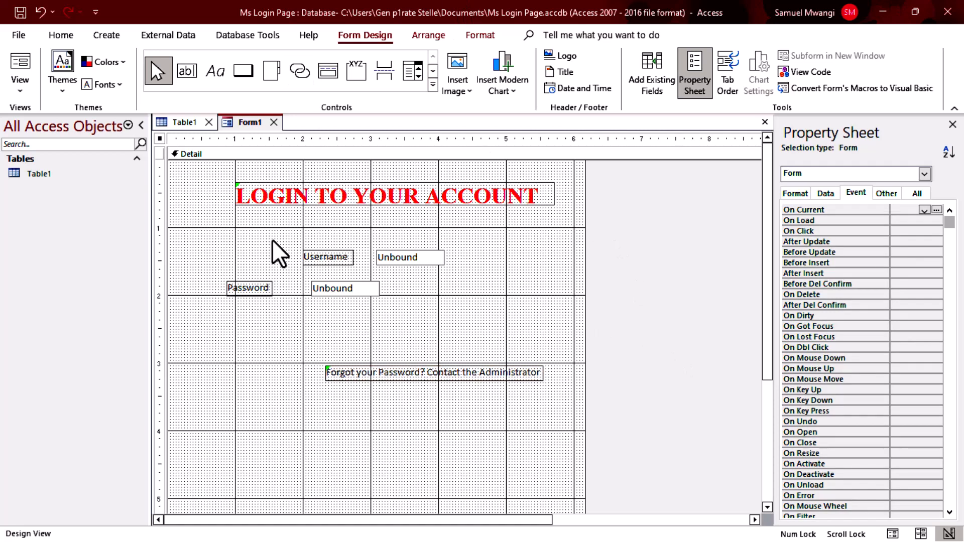
{"action": "left_click_drag", "start_coordinate": [272, 239], "coordinate": [448, 311]}
Apply a stacked layout to the Username and Password controls, then remove it.
{"action": "left_click", "coordinate": [221, 238]}
{"action": "left_click_drag", "start_coordinate": [200, 229], "coordinate": [490, 306]}
{"action": "left_click", "coordinate": [425, 34]}
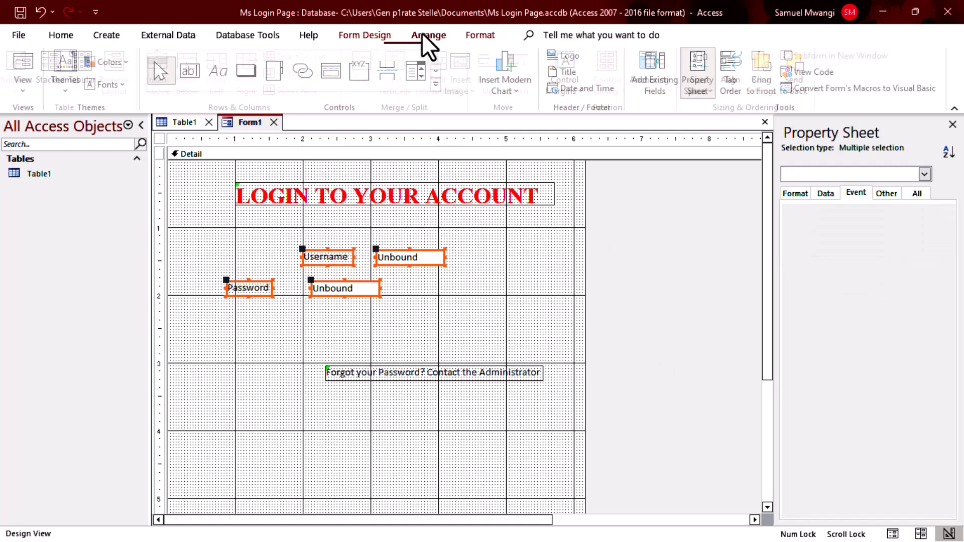
{"action": "left_click", "coordinate": [54, 70]}
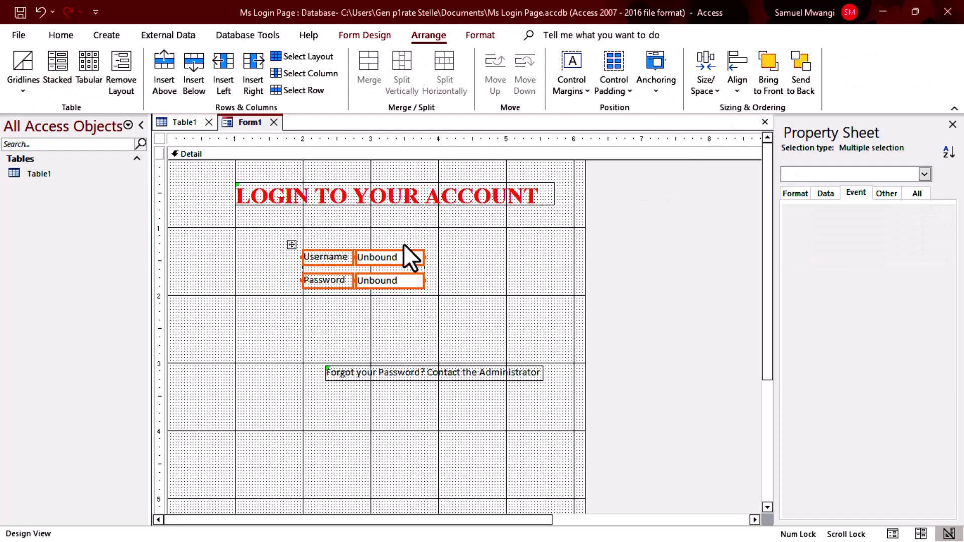
{"action": "left_click_drag", "start_coordinate": [426, 258], "coordinate": [529, 254]}
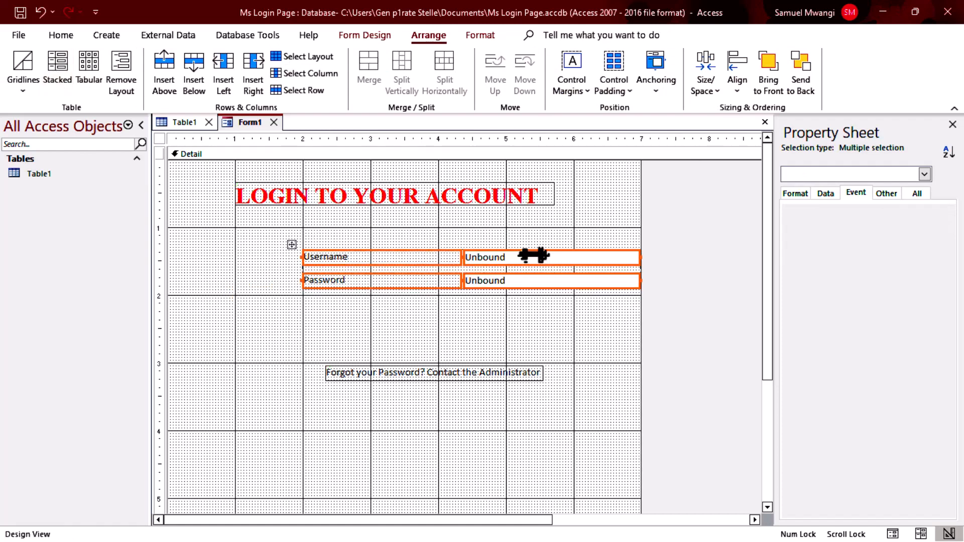
{"action": "key", "text": "ctrl+z"}
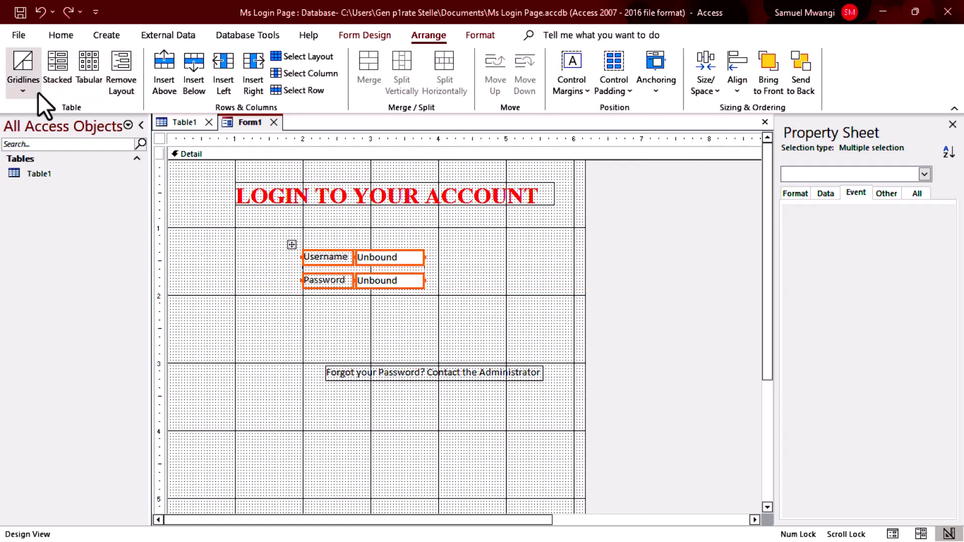
{"action": "left_click", "coordinate": [122, 80]}
{"action": "left_click", "coordinate": [392, 308]}
Reposition the login labels and text boxes, undoing another stacked layout attempt.
{"action": "left_click_drag", "start_coordinate": [262, 218], "coordinate": [466, 311]}
{"action": "left_click_drag", "start_coordinate": [399, 258], "coordinate": [485, 241]}
{"action": "left_click", "coordinate": [467, 310]}
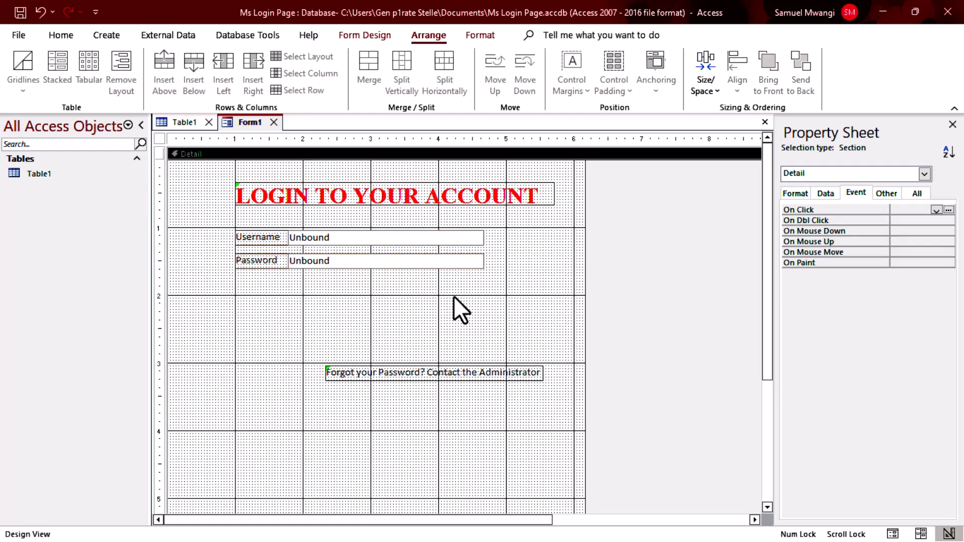
{"action": "left_click_drag", "start_coordinate": [213, 215], "coordinate": [484, 312]}
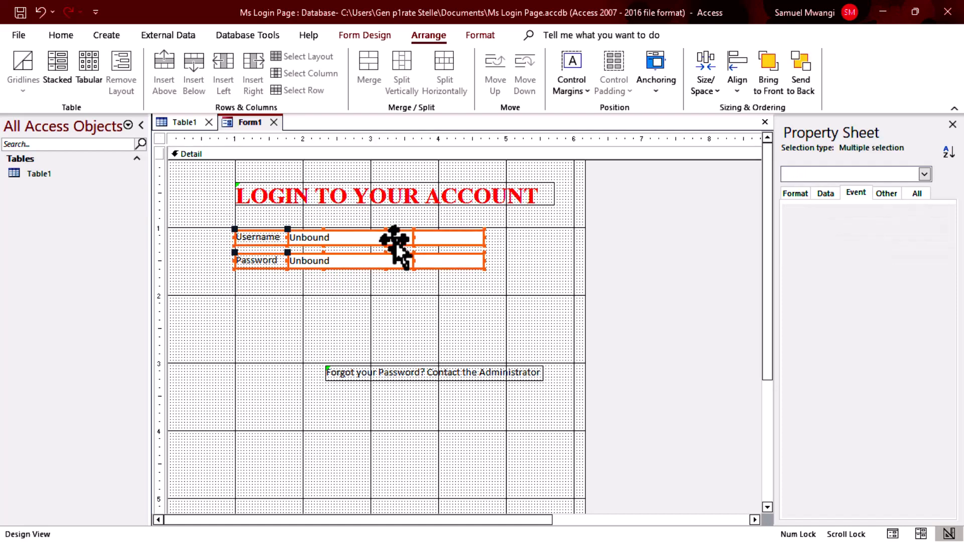
{"action": "left_click_drag", "start_coordinate": [394, 243], "coordinate": [400, 257]}
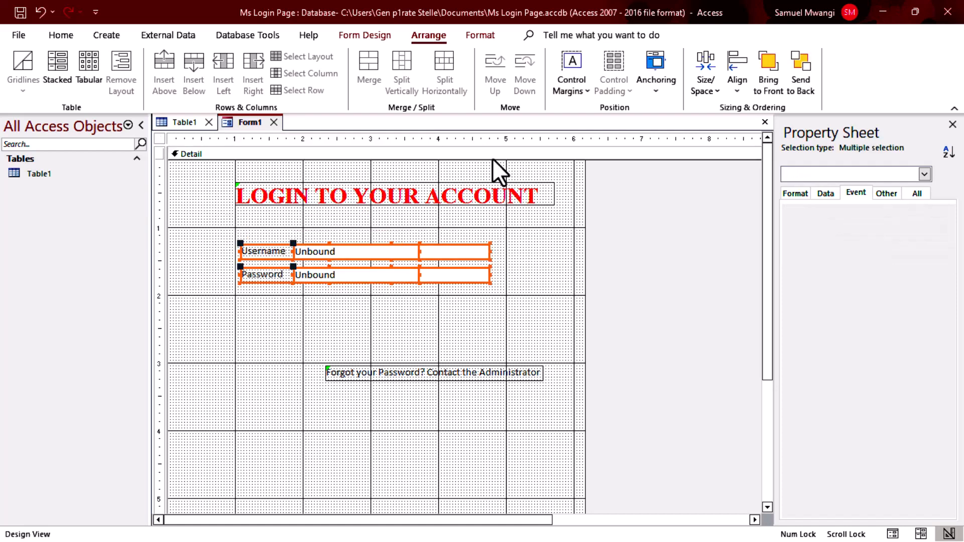
{"action": "left_click", "coordinate": [58, 73]}
{"action": "key", "text": "ctrl+z"}
{"action": "left_click", "coordinate": [490, 311]}
Preview the login form in Form View, then return to Design View.
{"action": "left_click", "coordinate": [57, 35]}
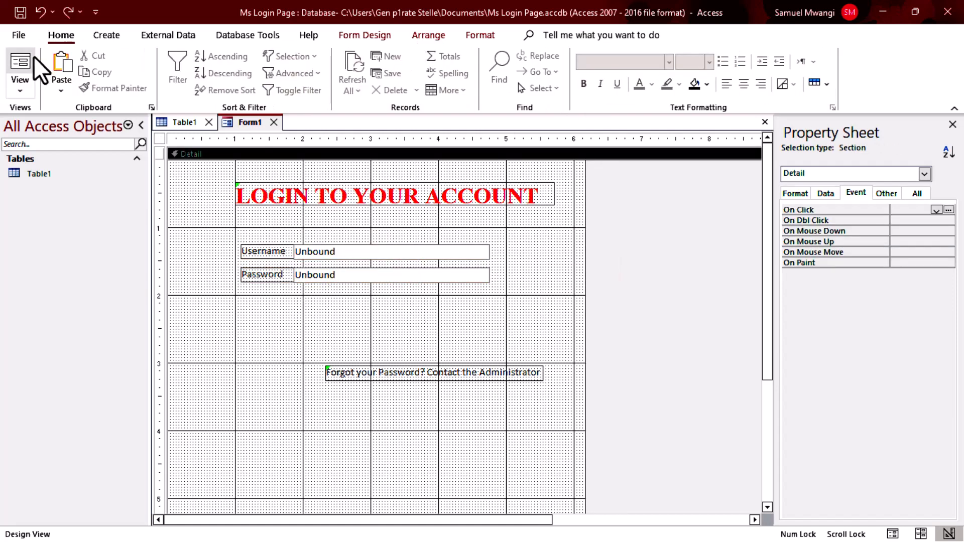
{"action": "left_click", "coordinate": [32, 61]}
{"action": "right_click", "coordinate": [652, 272]}
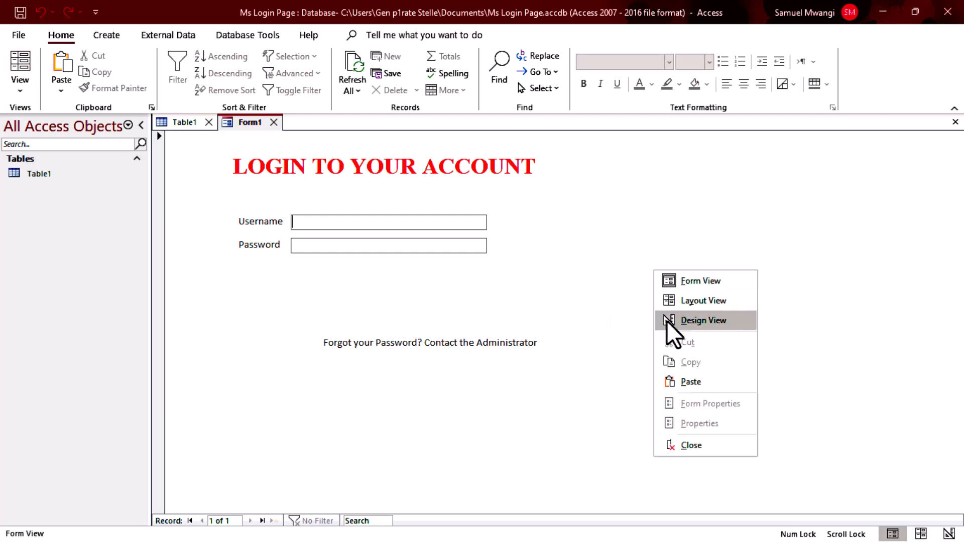
{"action": "left_click", "coordinate": [668, 320]}
{"action": "left_click", "coordinate": [273, 254]}
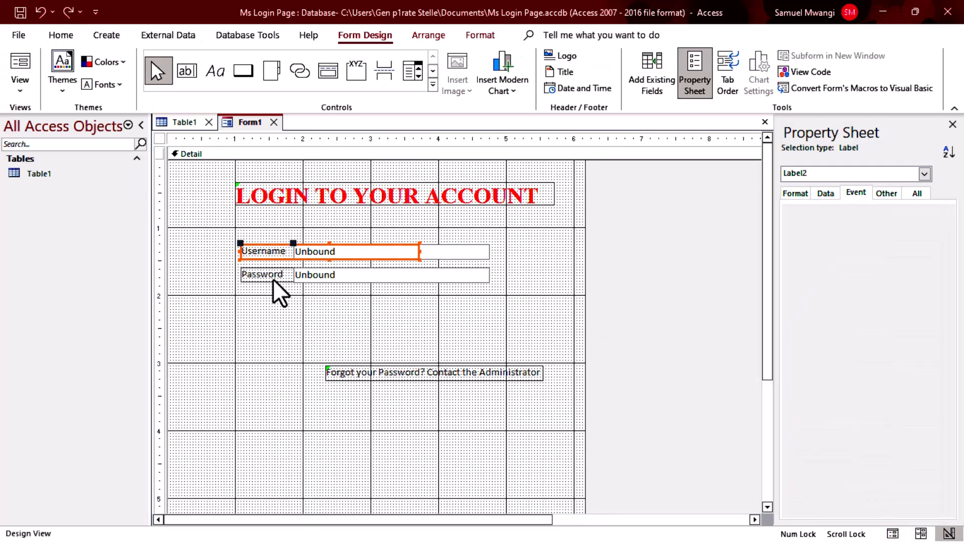
Shrink the Username and Password labels to fit their text and select both.
{"action": "left_click_drag", "start_coordinate": [420, 252], "coordinate": [295, 253]}
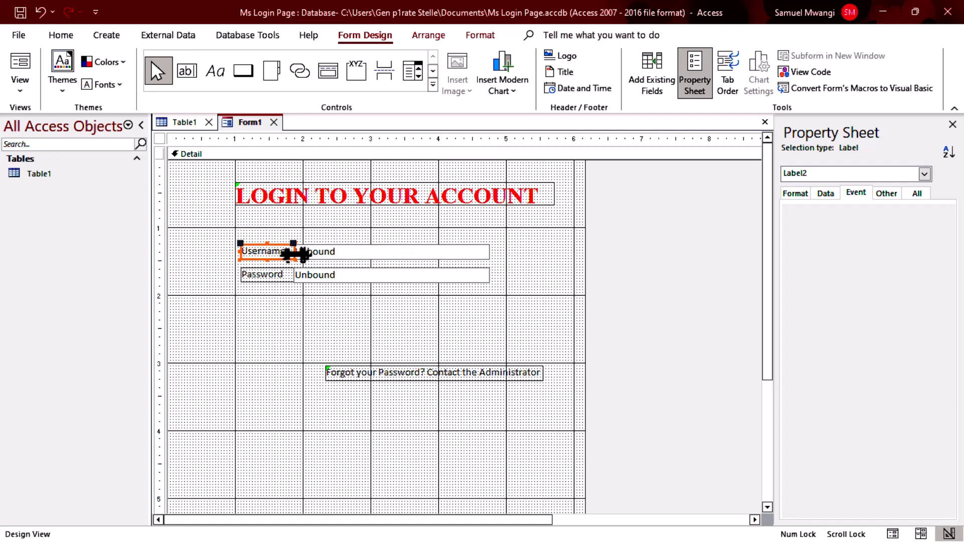
{"action": "left_click", "coordinate": [283, 279]}
{"action": "left_click_drag", "start_coordinate": [416, 274], "coordinate": [290, 278]}
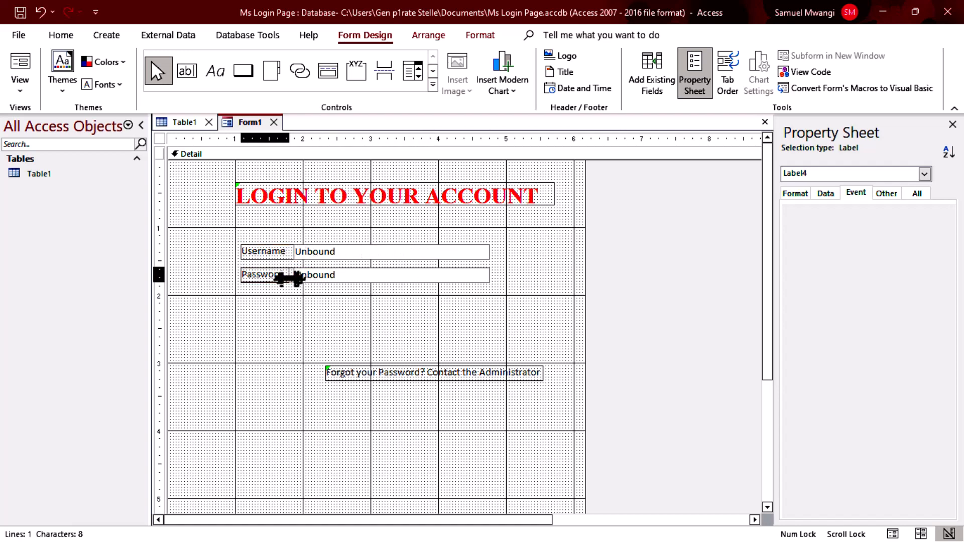
{"action": "left_click", "coordinate": [258, 312]}
{"action": "left_click", "coordinate": [261, 256]}
{"action": "left_click", "coordinate": [276, 275], "text": "shift"}
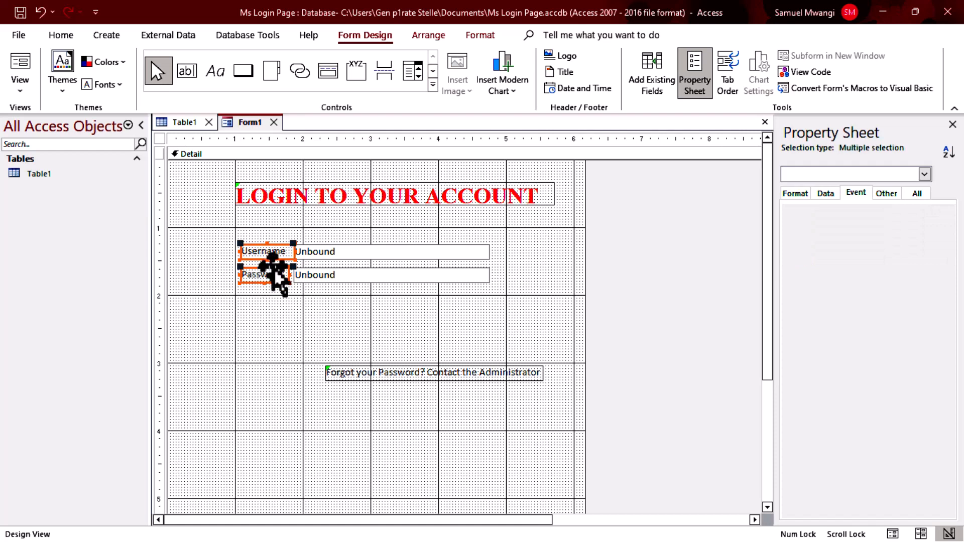
Set both labels to Times New Roman at 11 pt.
{"action": "left_click", "coordinate": [479, 36]}
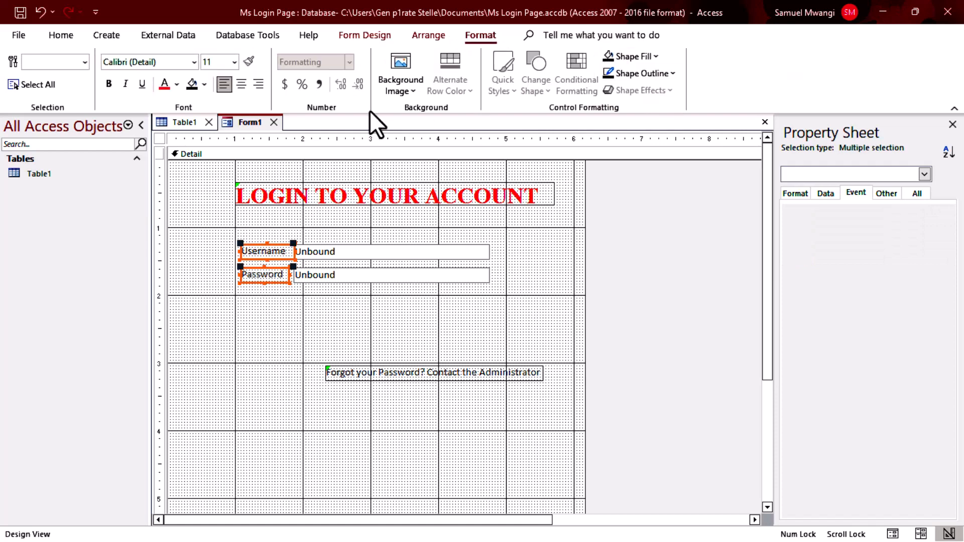
{"action": "left_click", "coordinate": [155, 62]}
{"action": "type", "text": "Time"}
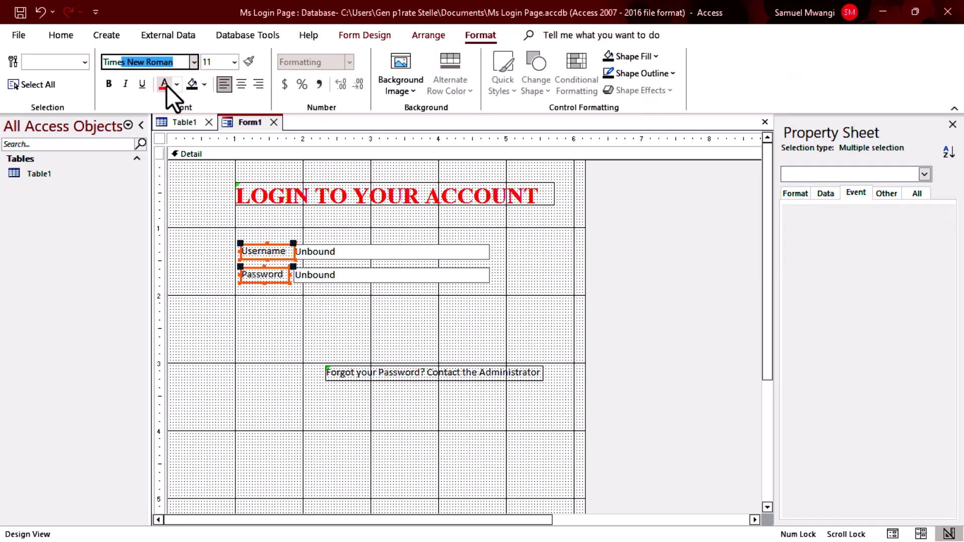
{"action": "type", "text": "s"}
{"action": "key", "text": "Return"}
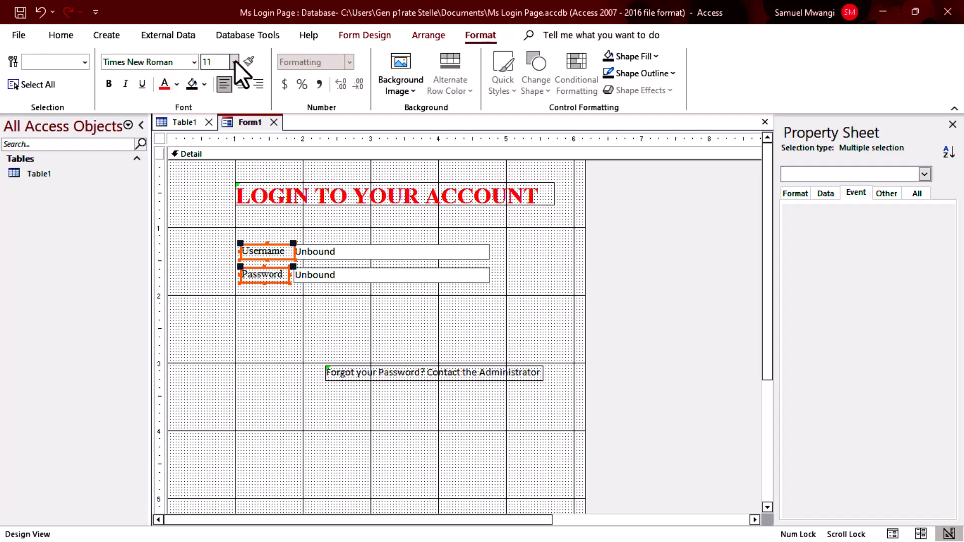
{"action": "left_click", "coordinate": [234, 61]}
{"action": "left_click", "coordinate": [216, 149]}
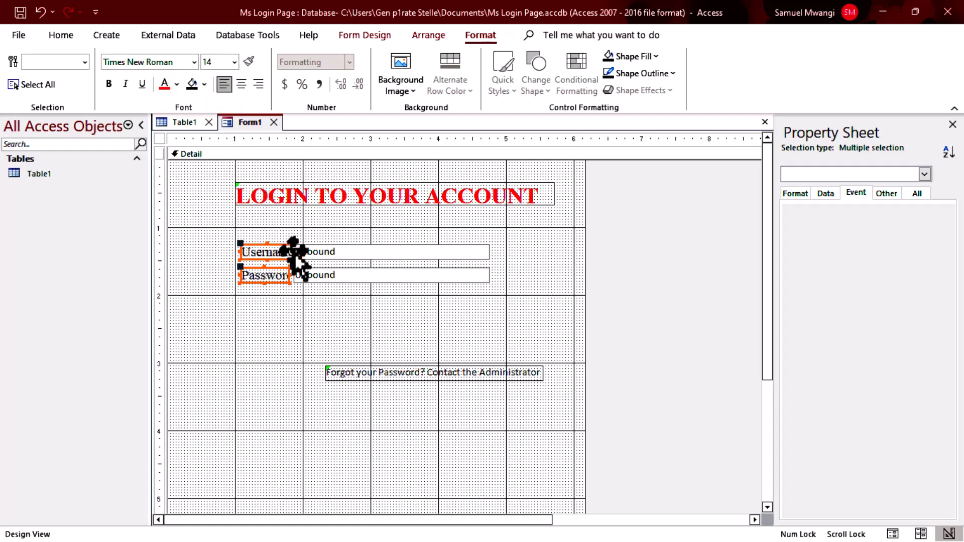
{"action": "left_click", "coordinate": [234, 61]}
{"action": "left_click", "coordinate": [221, 119]}
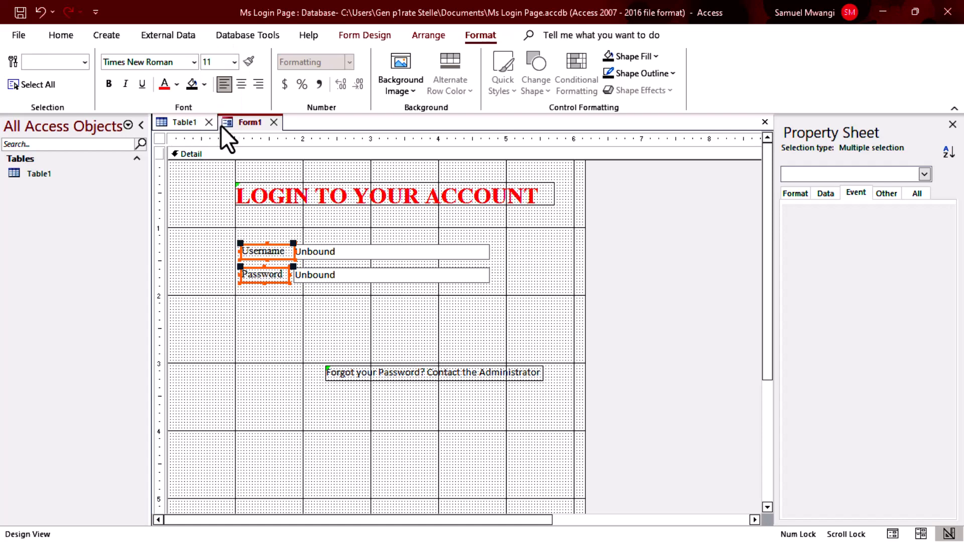
Make the labels bold and red, and show all their properties.
{"action": "left_click", "coordinate": [109, 84]}
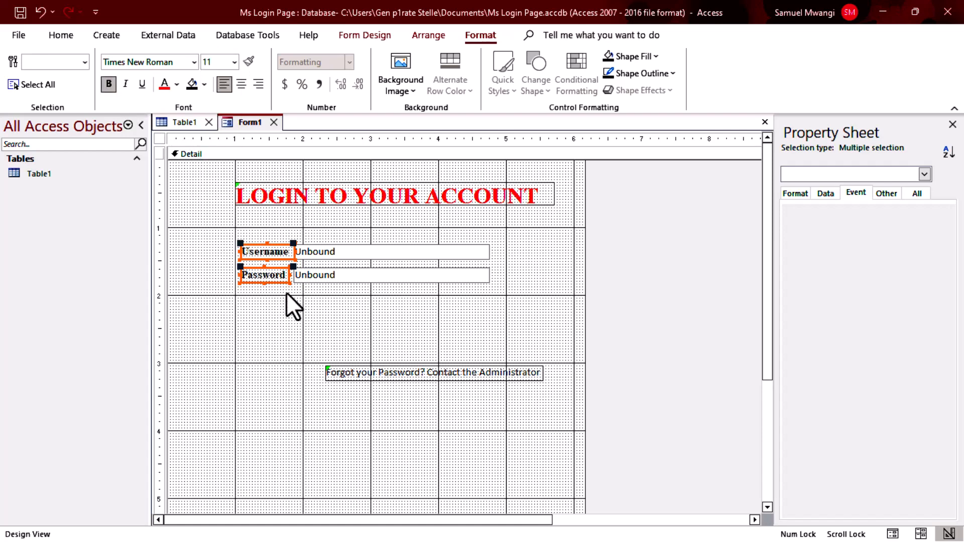
{"action": "left_click", "coordinate": [164, 84]}
{"action": "left_click", "coordinate": [917, 194]}
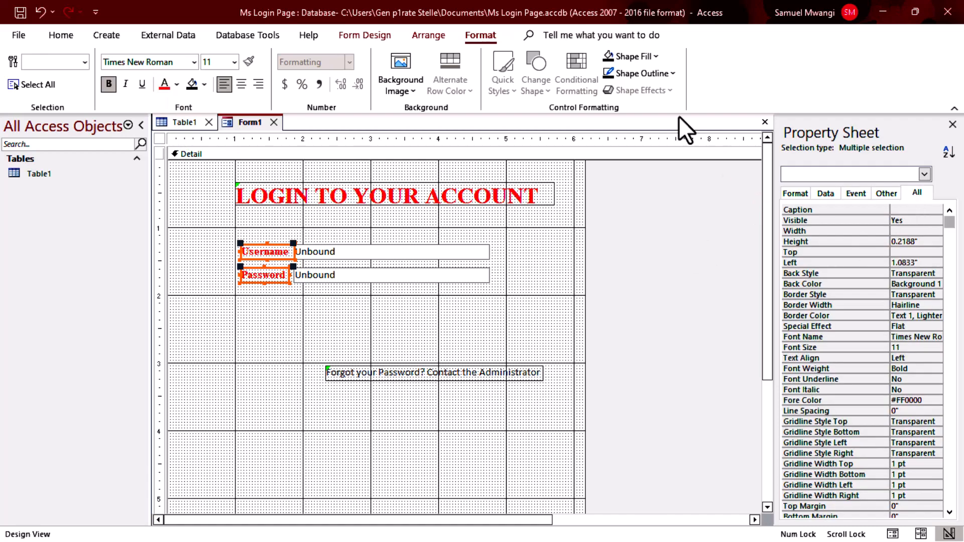
{"action": "left_click", "coordinate": [381, 33]}
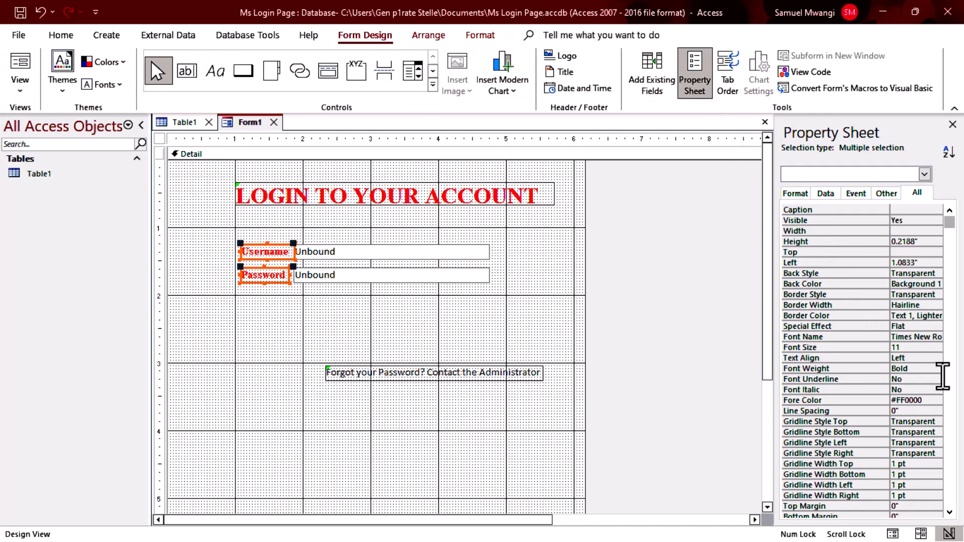
Set the labels' Special Effect to Shadowed in the Property Sheet.
{"action": "scroll", "coordinate": [943, 376], "scroll_direction": "down", "scroll_amount": 5}
{"action": "scroll", "coordinate": [943, 382], "scroll_direction": "up", "scroll_amount": 1}
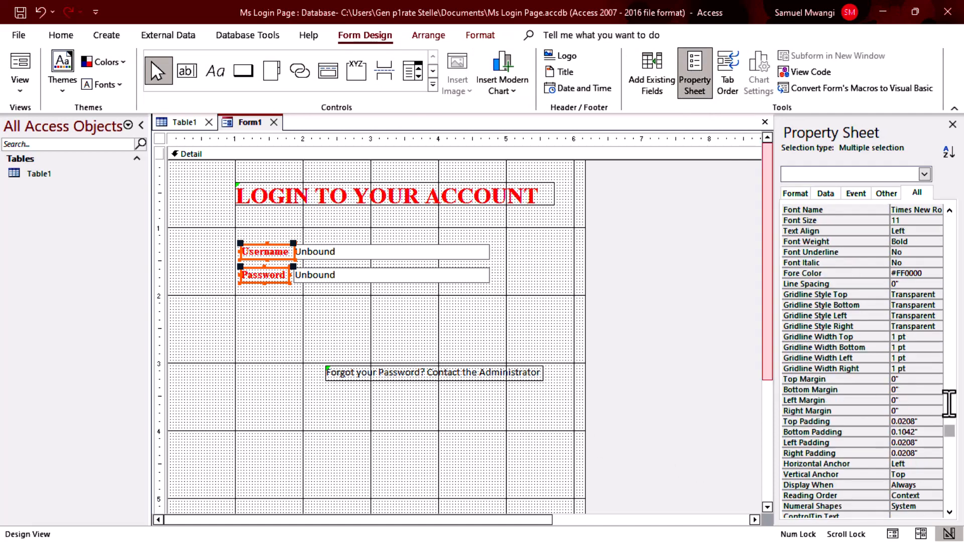
{"action": "scroll", "coordinate": [921, 352], "scroll_direction": "up", "scroll_amount": 4}
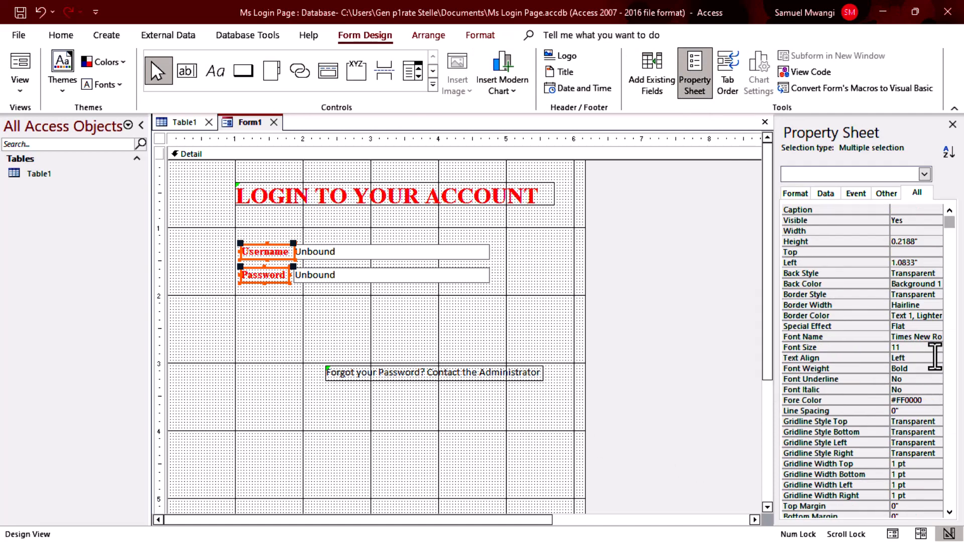
{"action": "left_click", "coordinate": [937, 326]}
{"action": "left_click", "coordinate": [937, 326]}
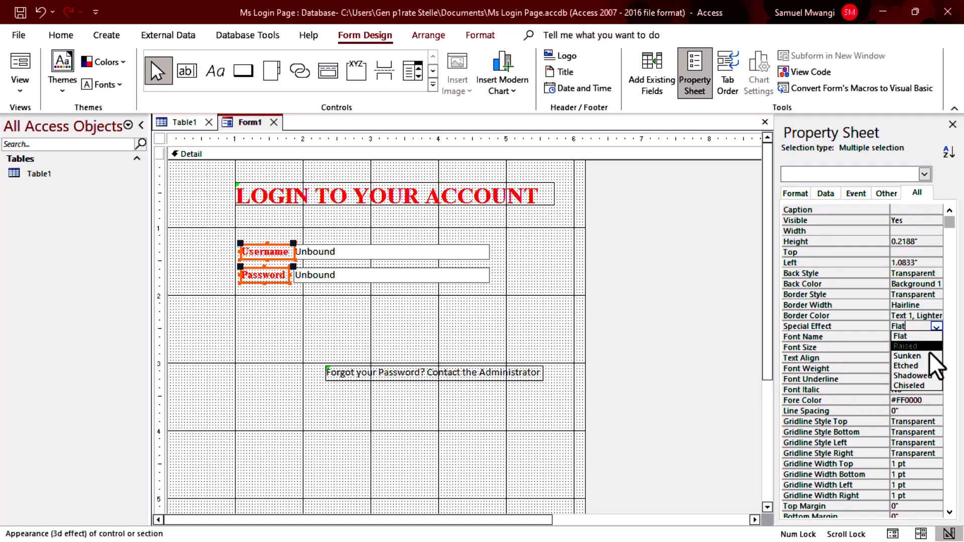
{"action": "left_click", "coordinate": [927, 383]}
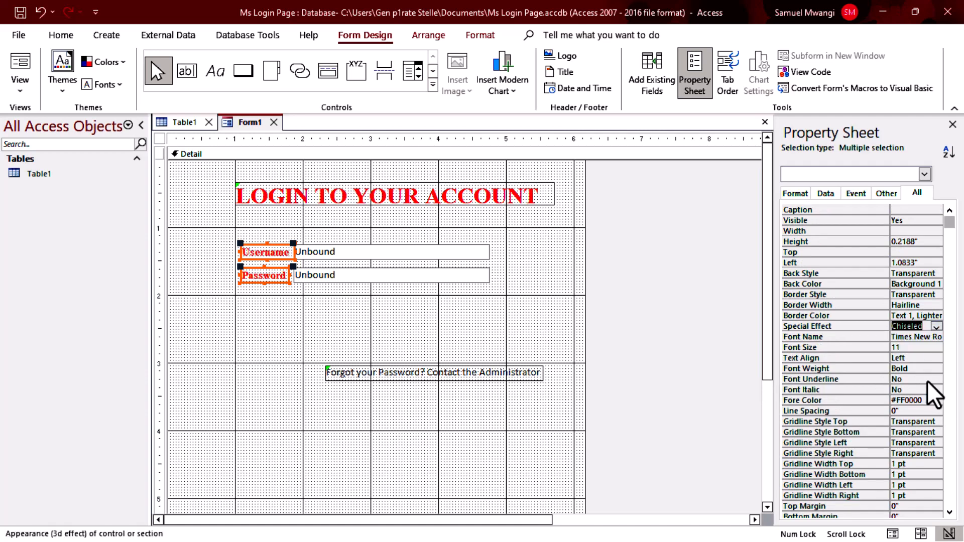
{"action": "left_click", "coordinate": [937, 327]}
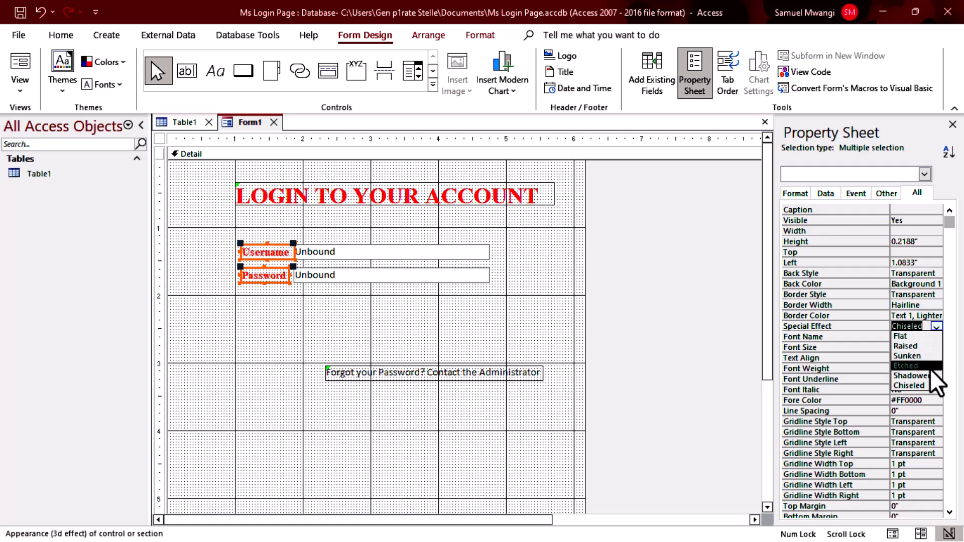
{"action": "left_click", "coordinate": [931, 375]}
{"action": "left_click", "coordinate": [739, 381]}
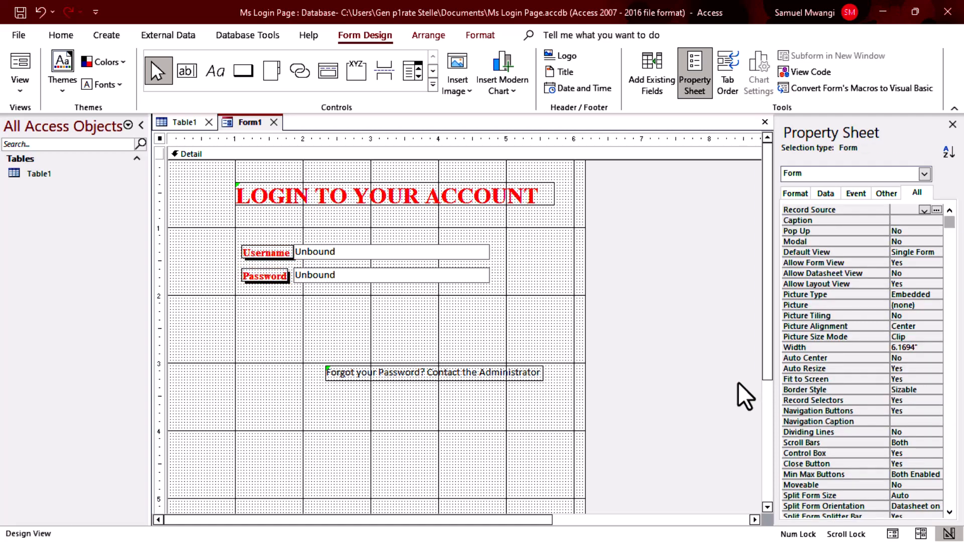
Check the form in Form View, then return to Design View.
{"action": "left_click", "coordinate": [20, 67]}
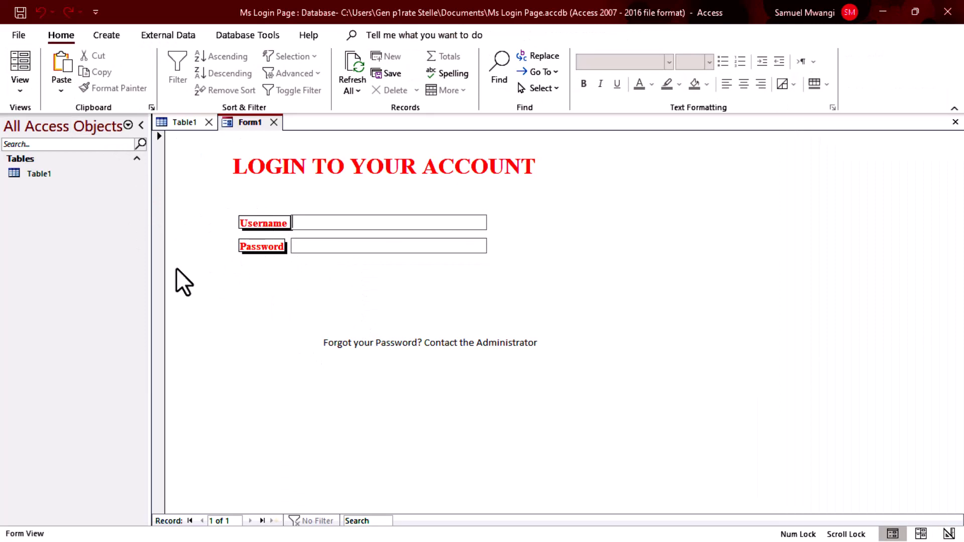
{"action": "left_click", "coordinate": [377, 244]}
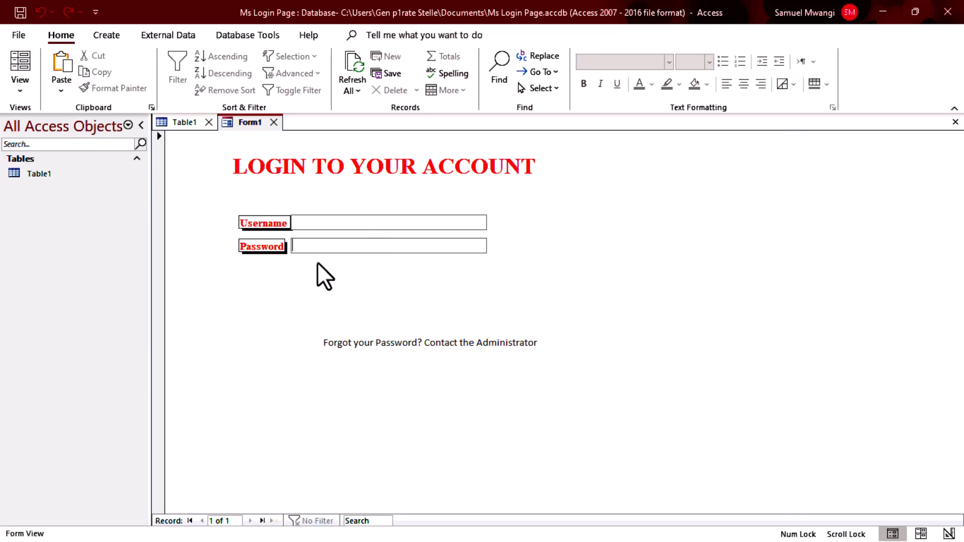
{"action": "right_click", "coordinate": [461, 287]}
{"action": "left_click", "coordinate": [529, 340]}
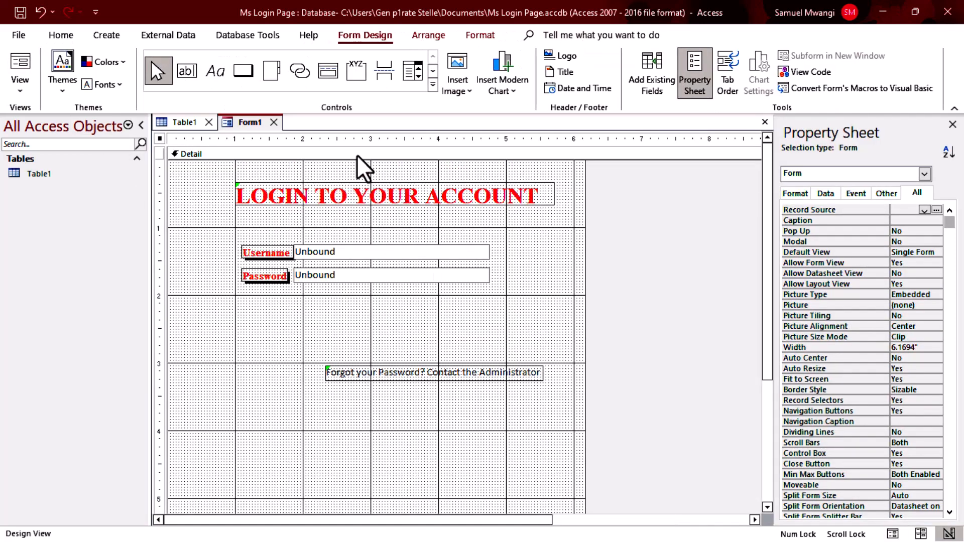
{"action": "left_click", "coordinate": [236, 77]}
Add a button captioned 'Exit' below the Password box that runs Close Form.
{"action": "left_click", "coordinate": [303, 305]}
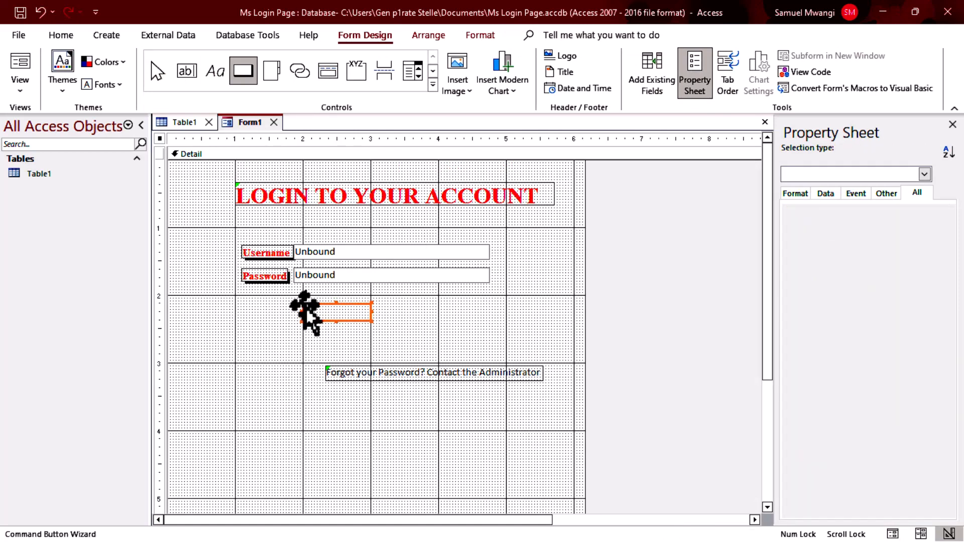
{"action": "left_click", "coordinate": [455, 226]}
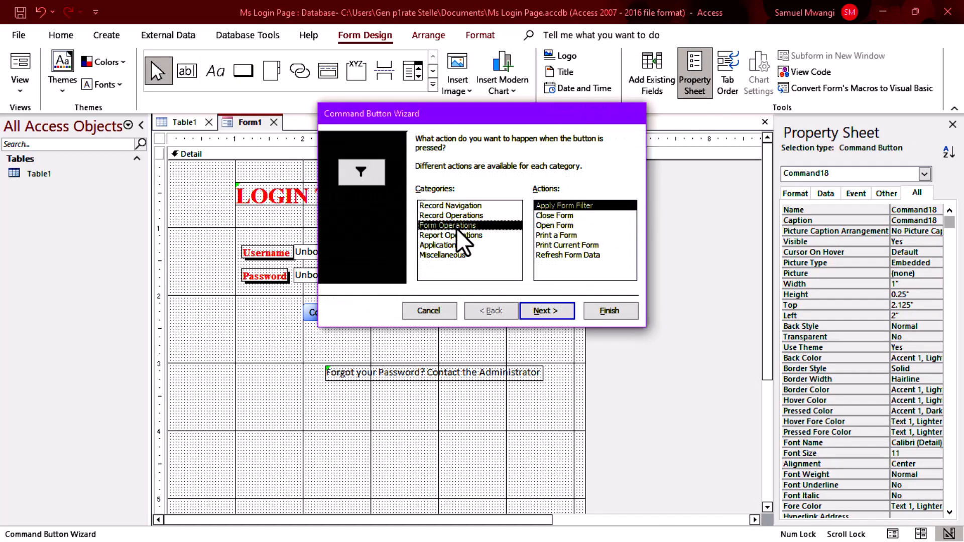
{"action": "left_click", "coordinate": [559, 215]}
{"action": "left_click", "coordinate": [542, 311]}
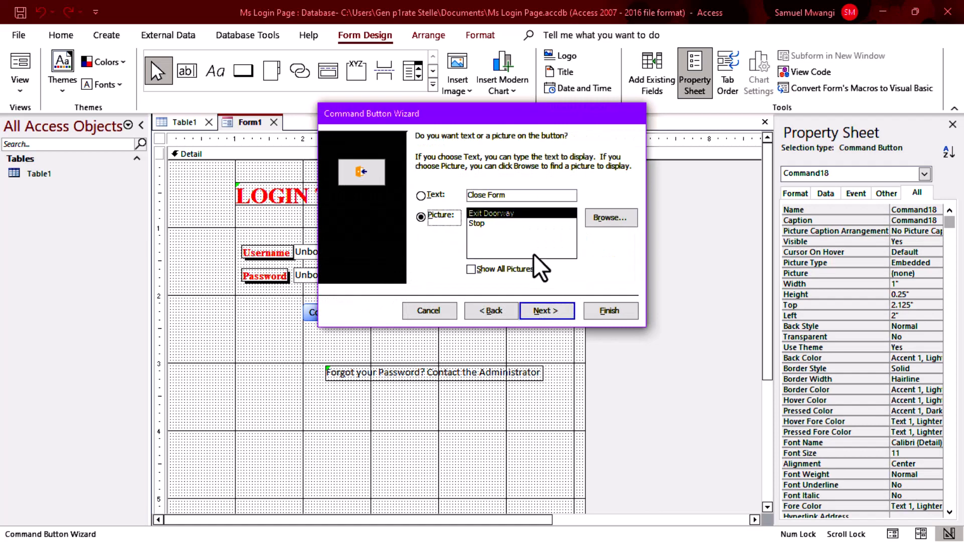
{"action": "left_click", "coordinate": [429, 196]}
{"action": "type", "text": "E"}
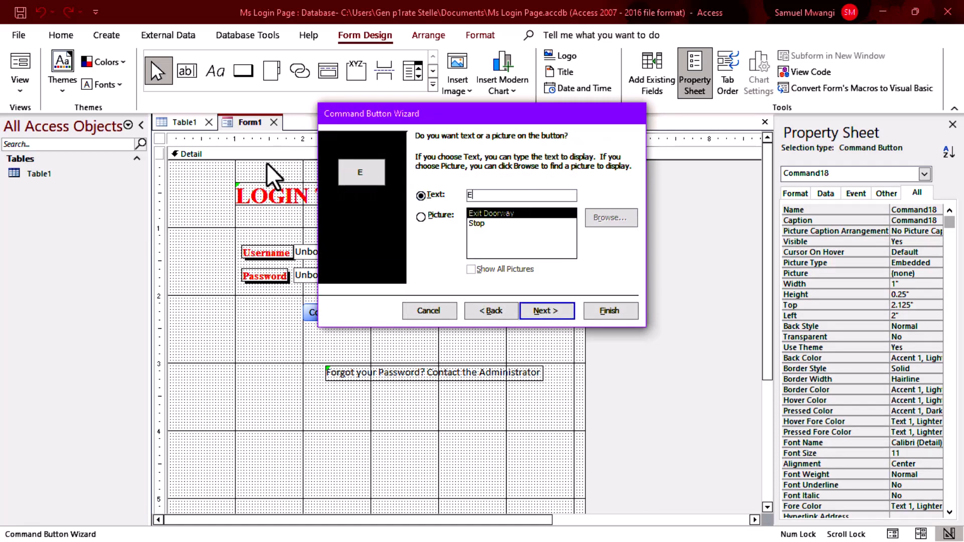
{"action": "type", "text": "xit"}
{"action": "left_click", "coordinate": [609, 311]}
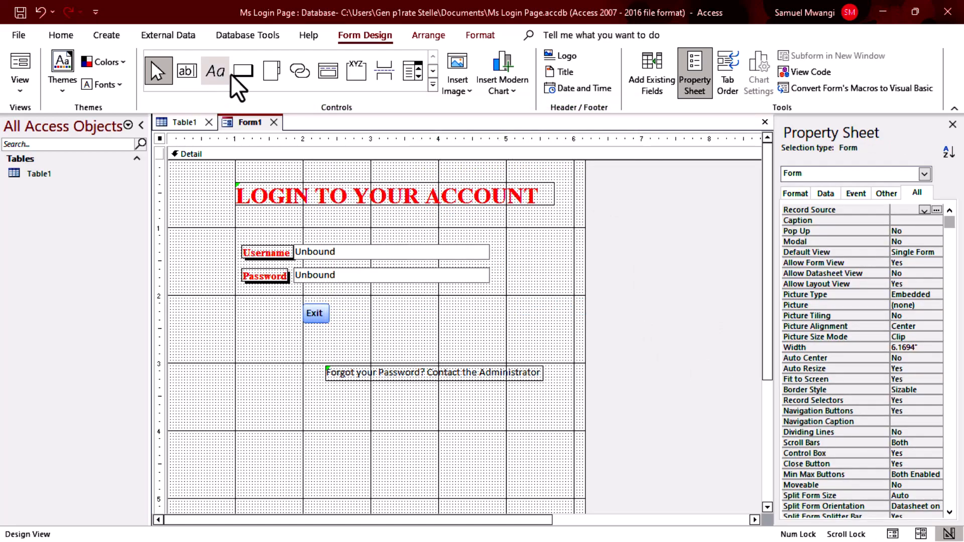
Add a second command button right of Exit with the Print Record action, captioned 'Login'.
{"action": "left_click", "coordinate": [243, 71]}
{"action": "left_click", "coordinate": [442, 317]}
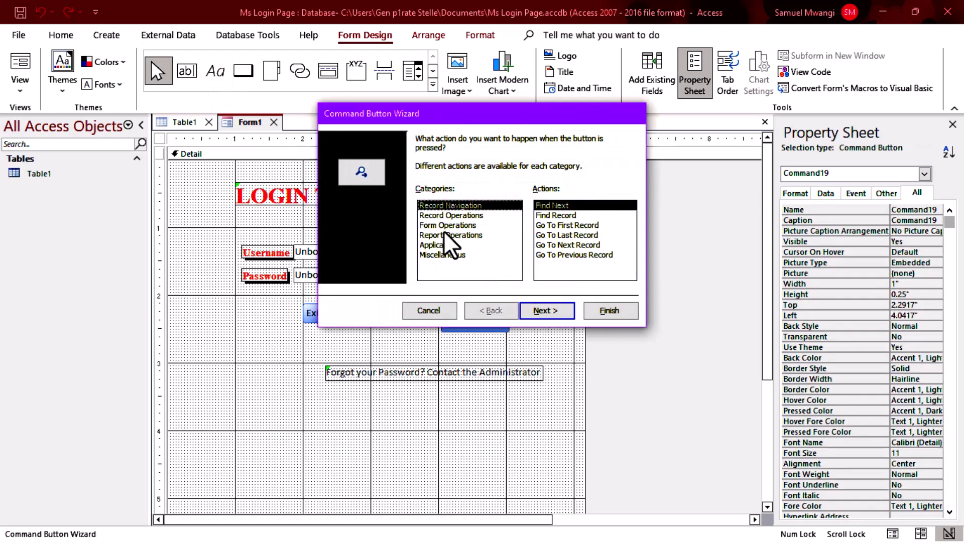
{"action": "left_click", "coordinate": [457, 229]}
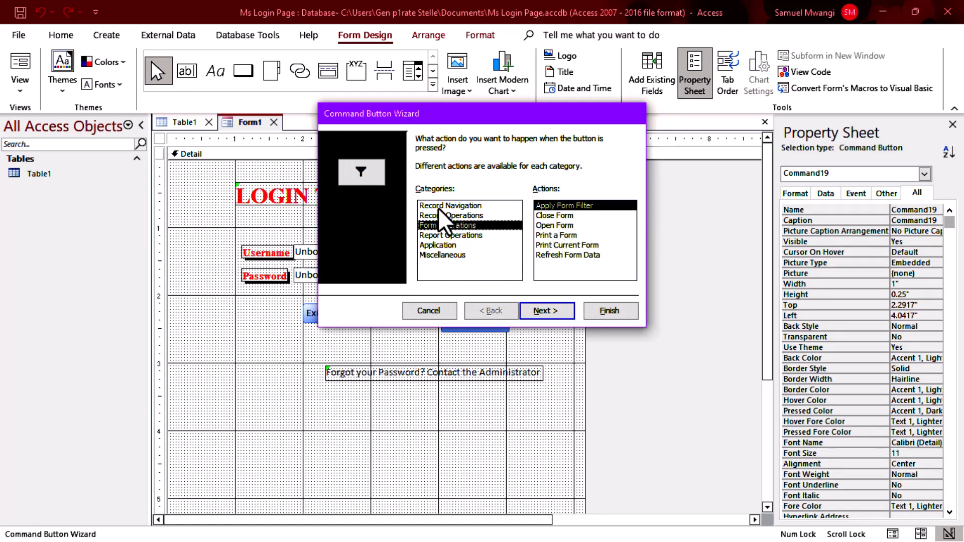
{"action": "left_click", "coordinate": [440, 215]}
{"action": "left_click", "coordinate": [558, 234]}
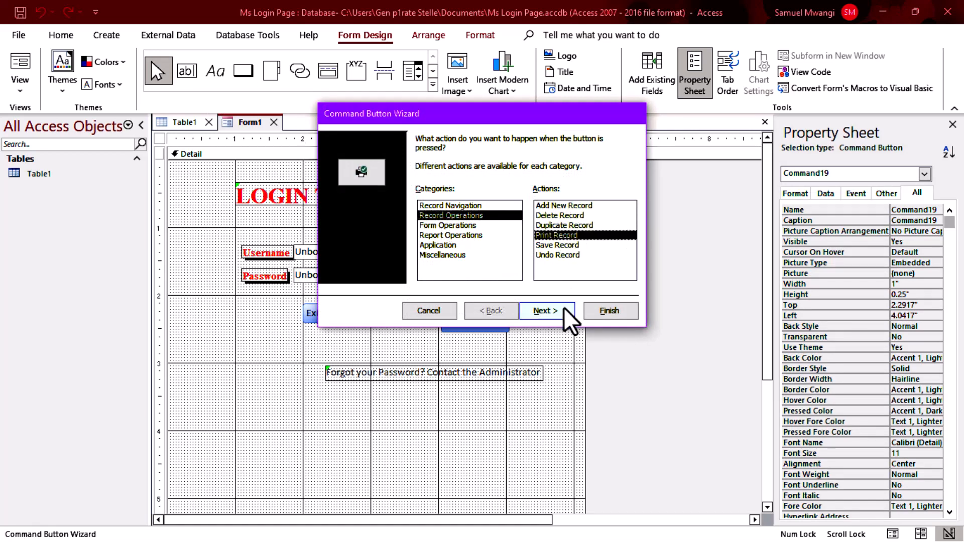
{"action": "left_click", "coordinate": [564, 310]}
{"action": "left_click", "coordinate": [422, 195]}
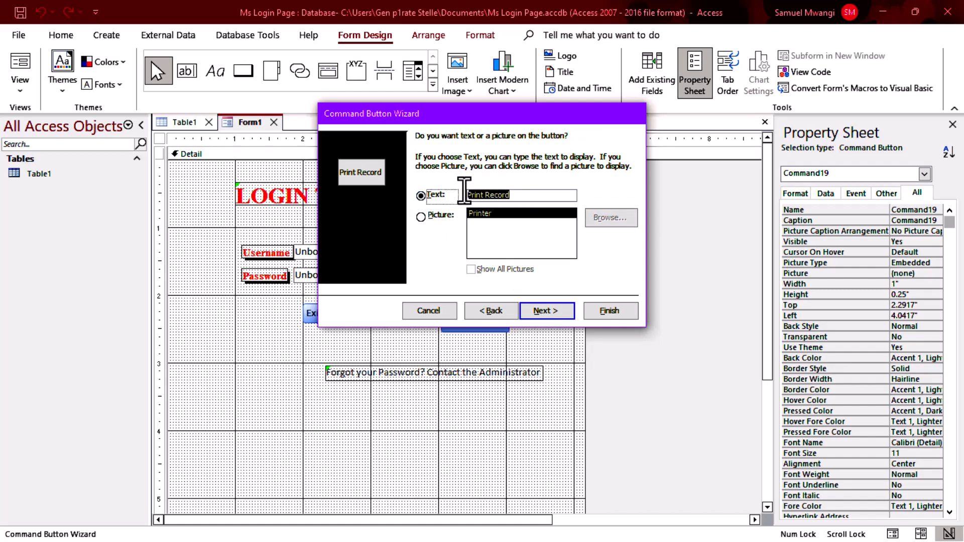
{"action": "key", "text": "BackSpace"}
{"action": "type", "text": "L"}
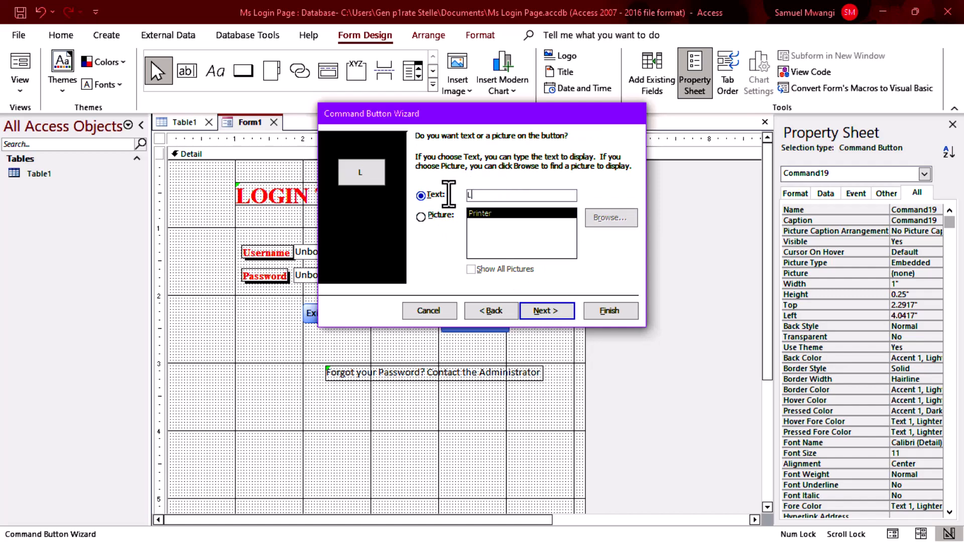
{"action": "type", "text": "ogin"}
{"action": "left_click", "coordinate": [600, 311]}
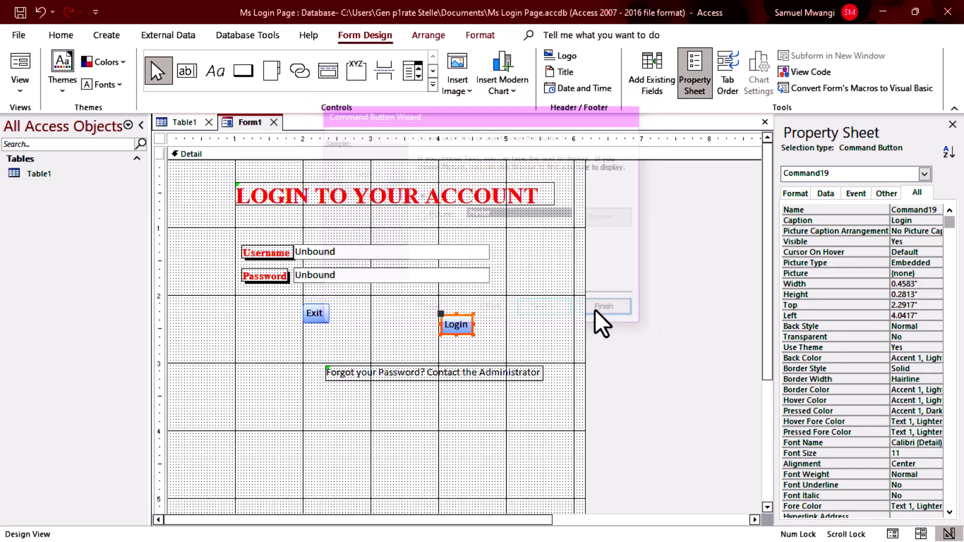
Try shifting the Password and Username controls right, then undo both moves.
{"action": "left_click_drag", "start_coordinate": [280, 281], "coordinate": [523, 333]}
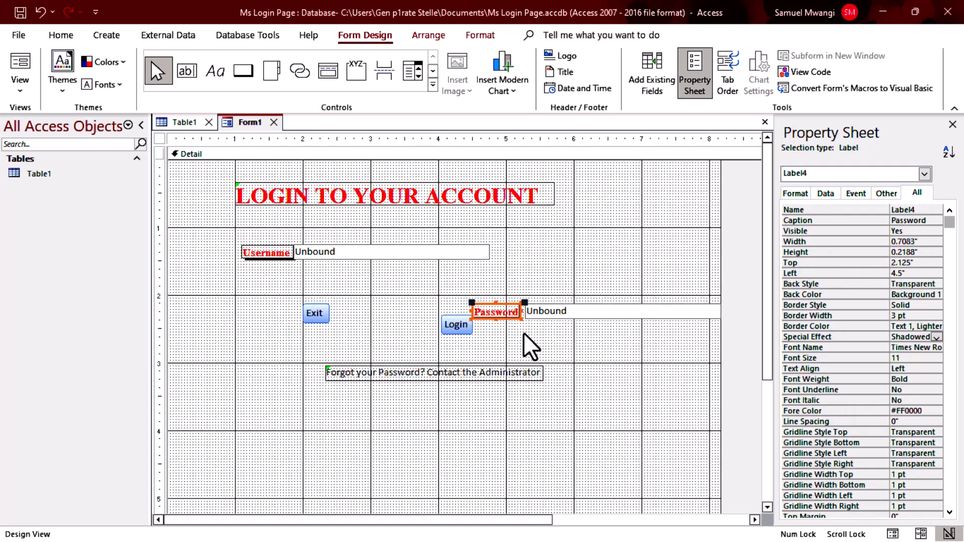
{"action": "key", "text": "ctrl+z"}
{"action": "left_click", "coordinate": [682, 319]}
{"action": "left_click_drag", "start_coordinate": [314, 251], "coordinate": [353, 251]}
{"action": "key", "text": "ctrl+z"}
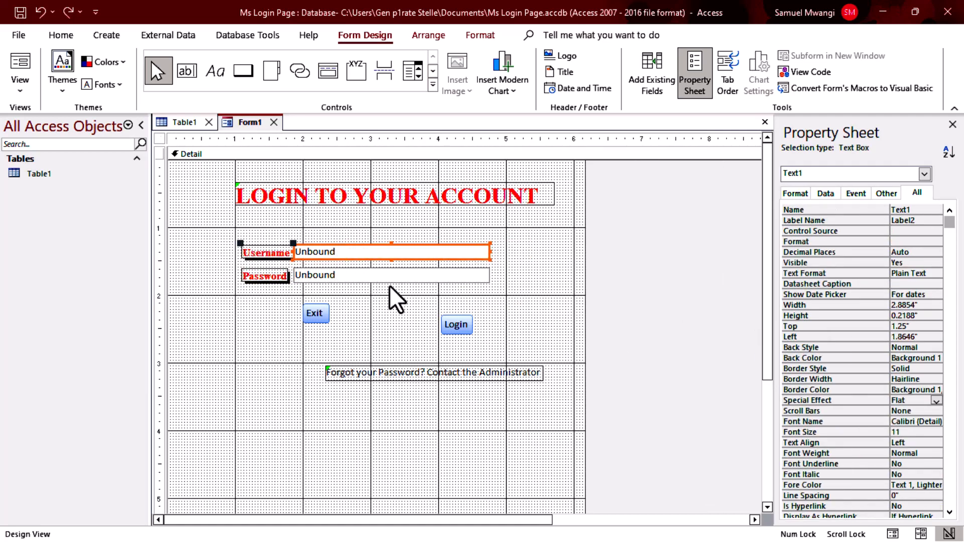
{"action": "left_click", "coordinate": [289, 295]}
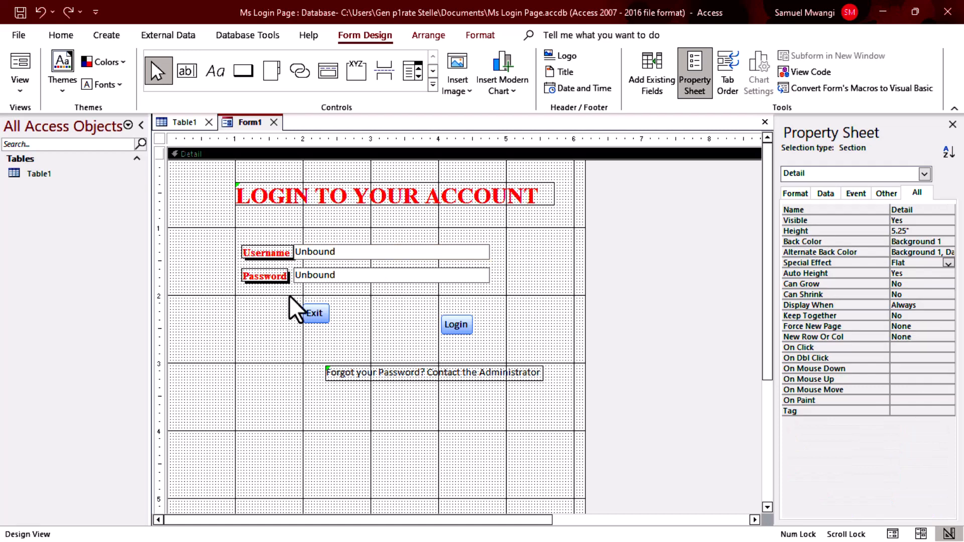
Delete the old Username and Password labels and shift the unbound fields right.
{"action": "left_click", "coordinate": [271, 276]}
{"action": "key", "text": "Delete"}
{"action": "left_click", "coordinate": [255, 252]}
{"action": "key", "text": "Delete"}
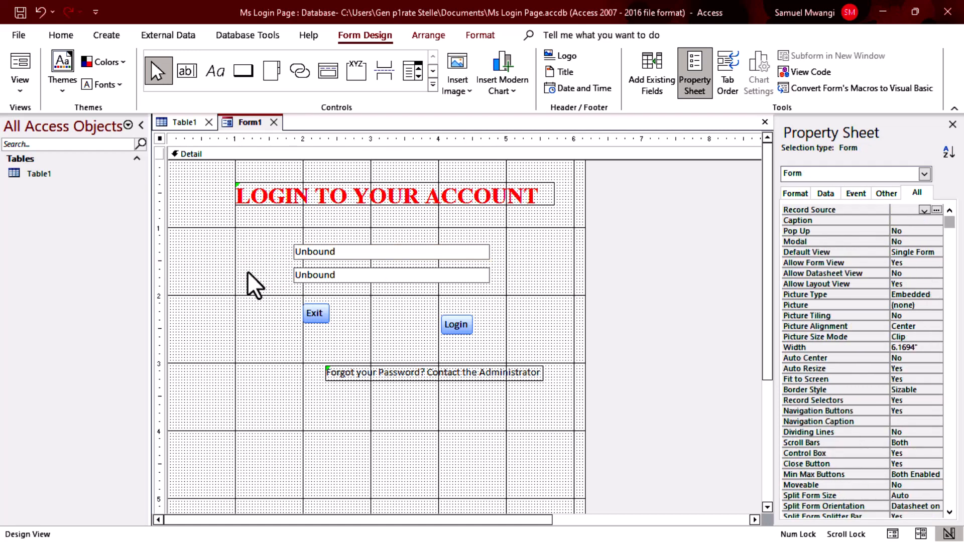
{"action": "left_click_drag", "start_coordinate": [357, 250], "coordinate": [403, 286]}
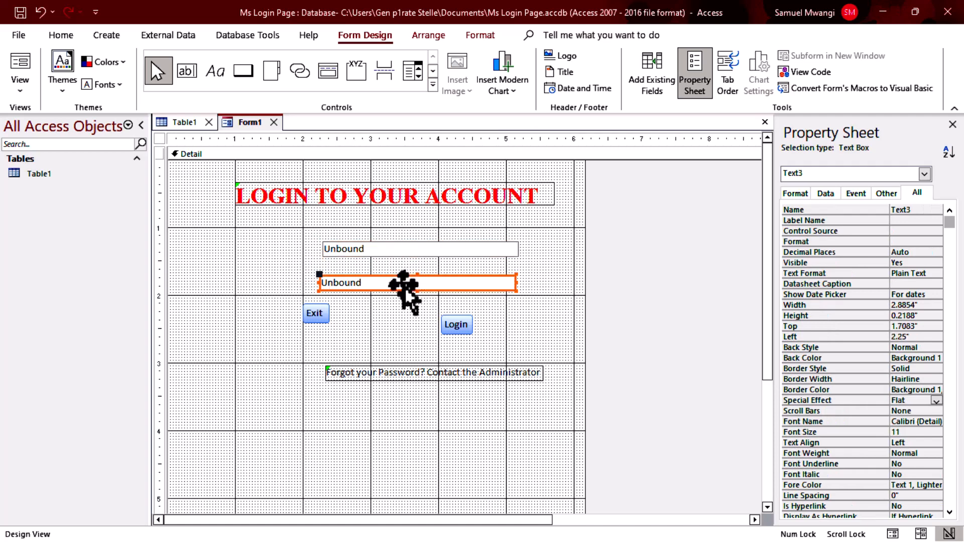
{"action": "left_click", "coordinate": [609, 299]}
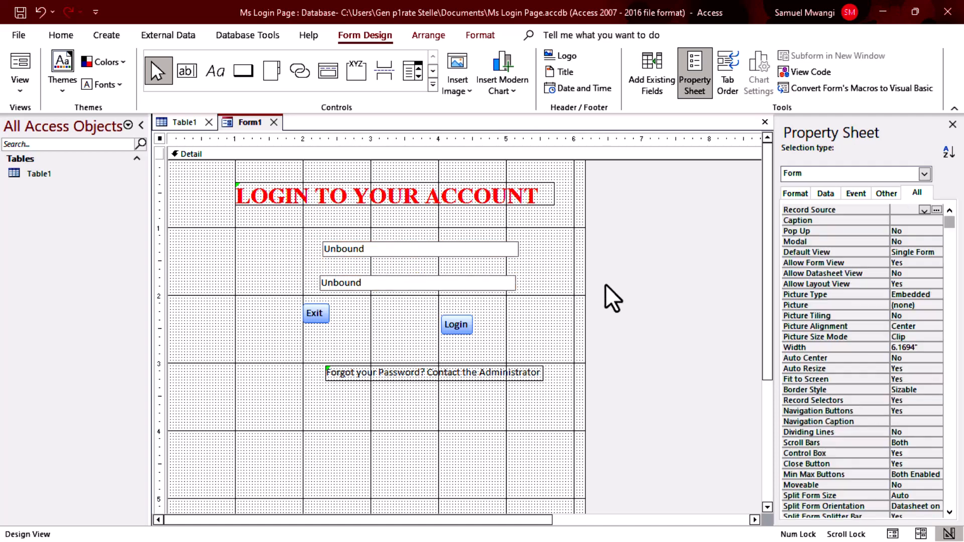
Add new 'Username' and 'Password' labels to the left of the two fields.
{"action": "left_click", "coordinate": [219, 71]}
{"action": "left_click", "coordinate": [254, 245]}
{"action": "type", "text": "Username"}
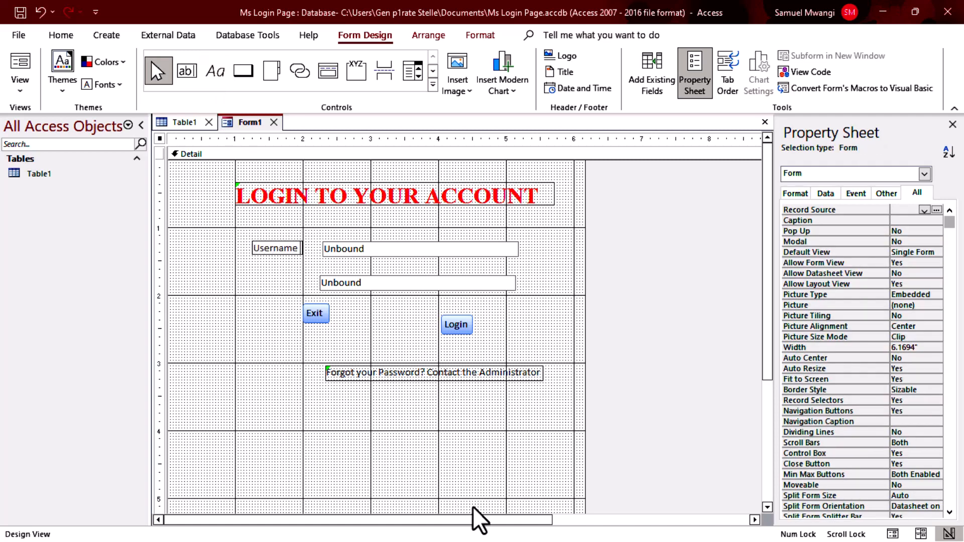
{"action": "left_click", "coordinate": [220, 70]}
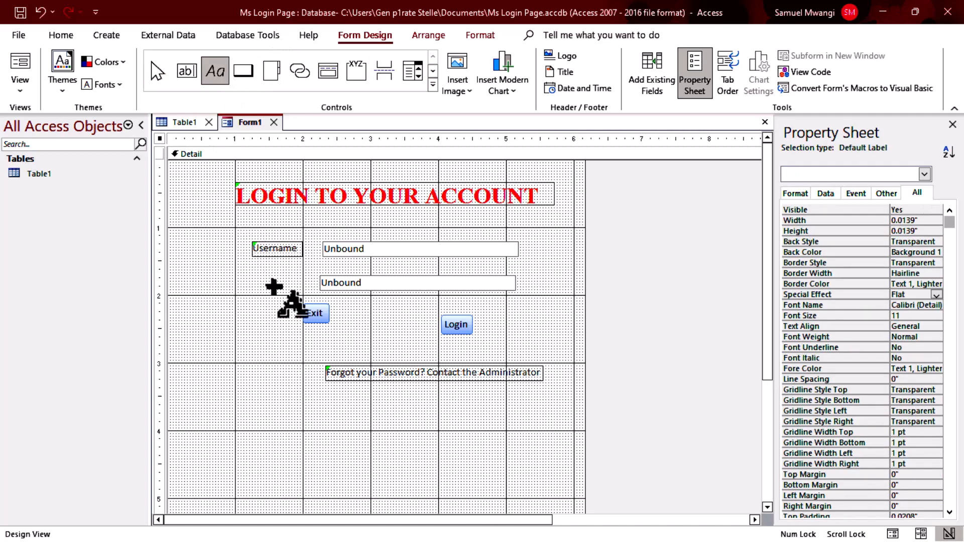
{"action": "left_click", "coordinate": [277, 282]}
{"action": "type", "text": "Password"}
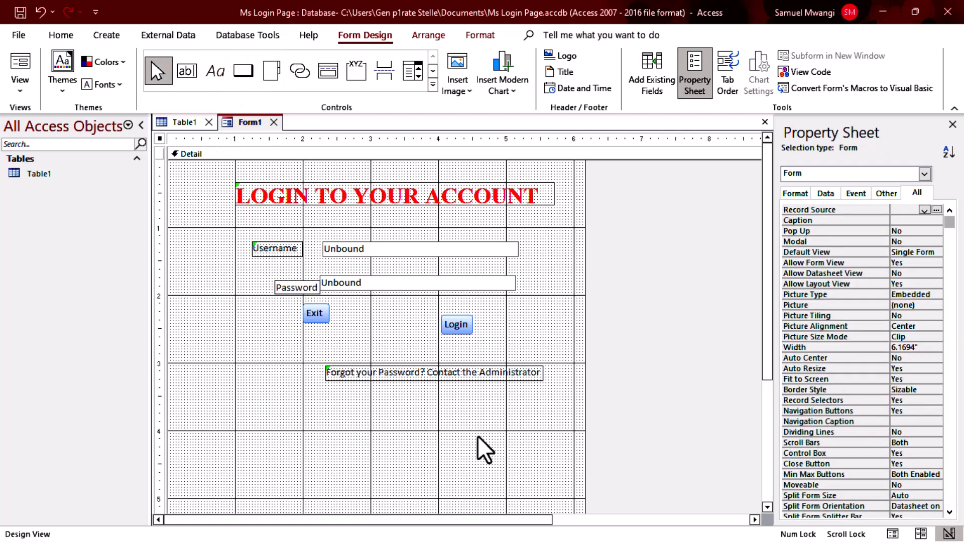
{"action": "left_click", "coordinate": [228, 345]}
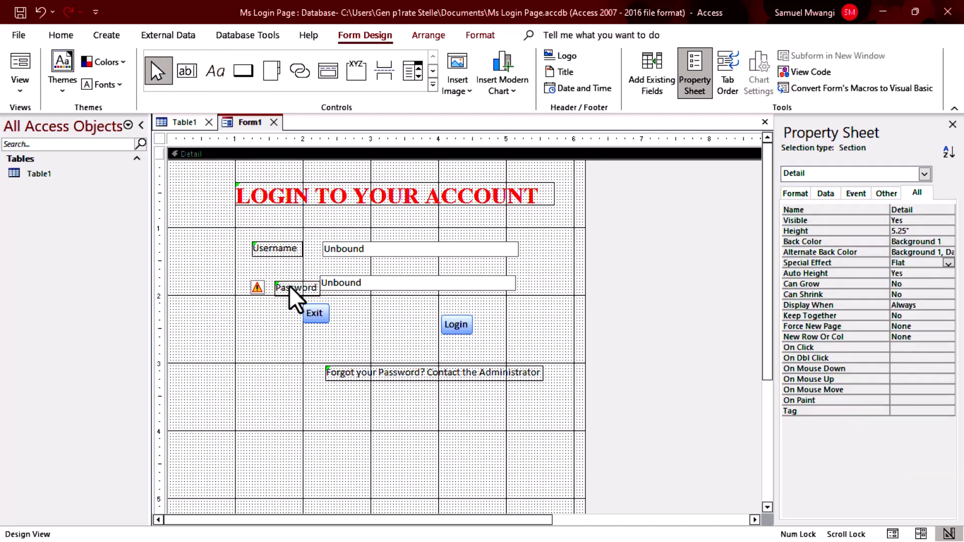
Line the Password and Username labels up at the same left edge and select both.
{"action": "mouse_move", "coordinate": [289, 286]}
{"action": "left_mouse_down"}
{"action": "mouse_move", "coordinate": [267, 287]}
{"action": "mouse_move", "coordinate": [287, 276]}
{"action": "mouse_move", "coordinate": [324, 282]}
{"action": "mouse_move", "coordinate": [285, 276]}
{"action": "left_mouse_up"}
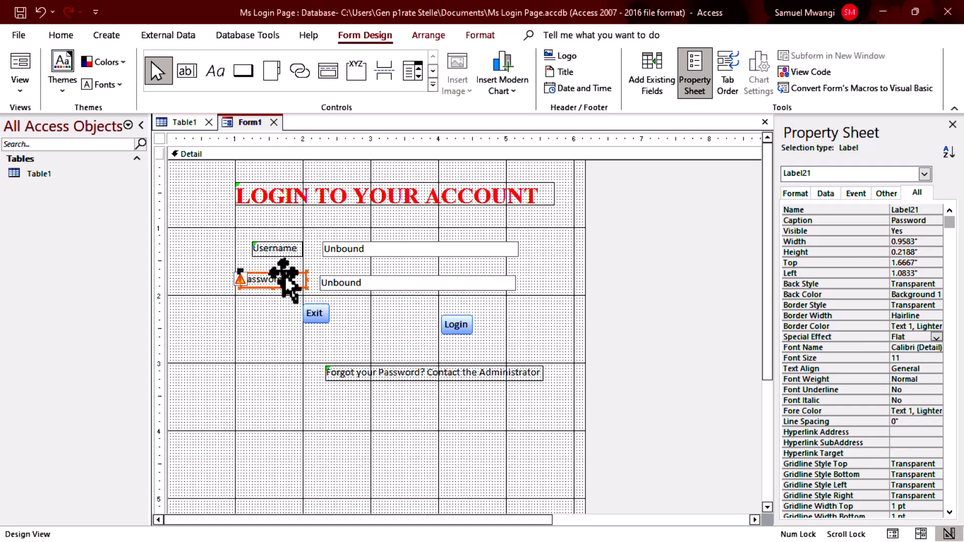
{"action": "mouse_move", "coordinate": [292, 243]}
{"action": "left_mouse_down"}
{"action": "mouse_move", "coordinate": [281, 248]}
{"action": "mouse_move", "coordinate": [307, 251]}
{"action": "left_mouse_up"}
{"action": "left_click", "coordinate": [280, 281], "text": "shift"}
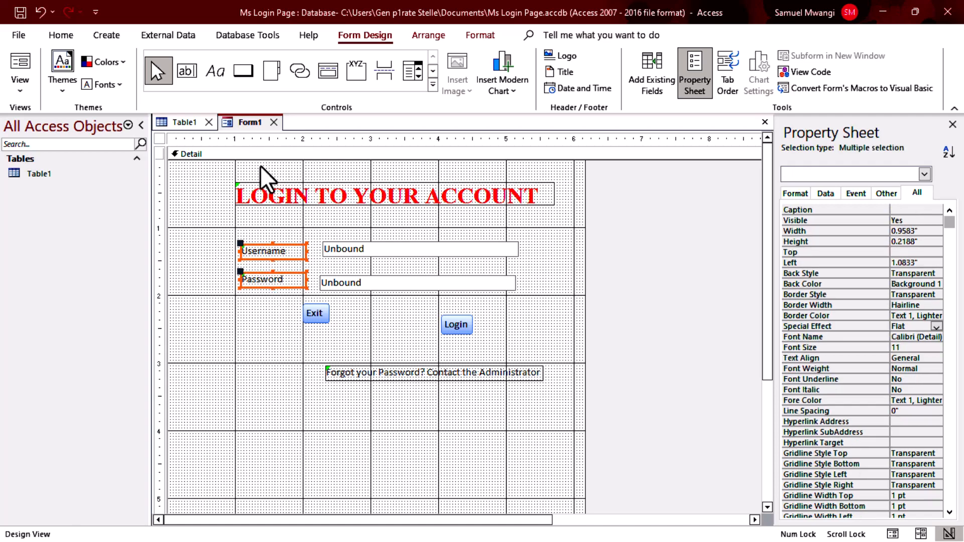
Make both labels red, bold, 14-point Times New Roman.
{"action": "left_click", "coordinate": [484, 36]}
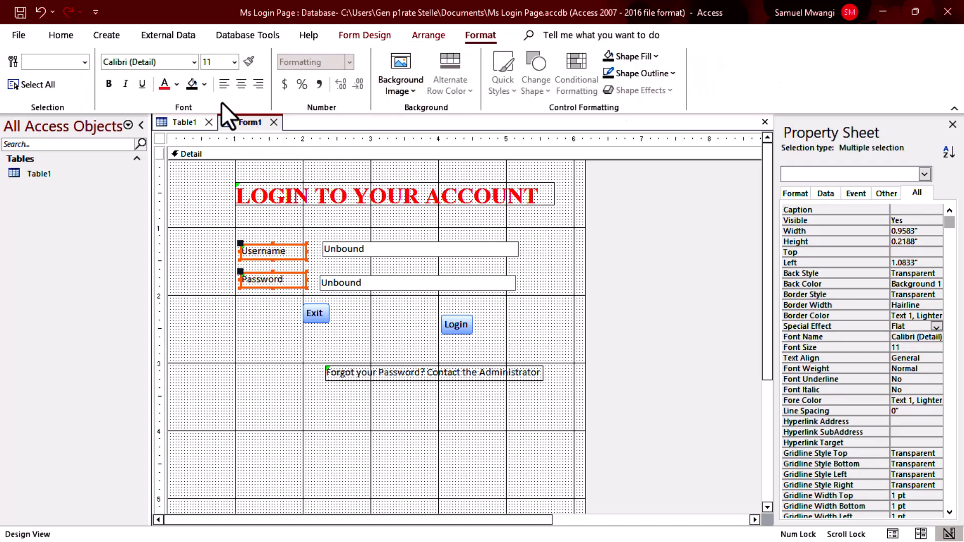
{"action": "left_click", "coordinate": [165, 84]}
{"action": "left_click", "coordinate": [145, 61]}
{"action": "type", "text": "Times New Roman"}
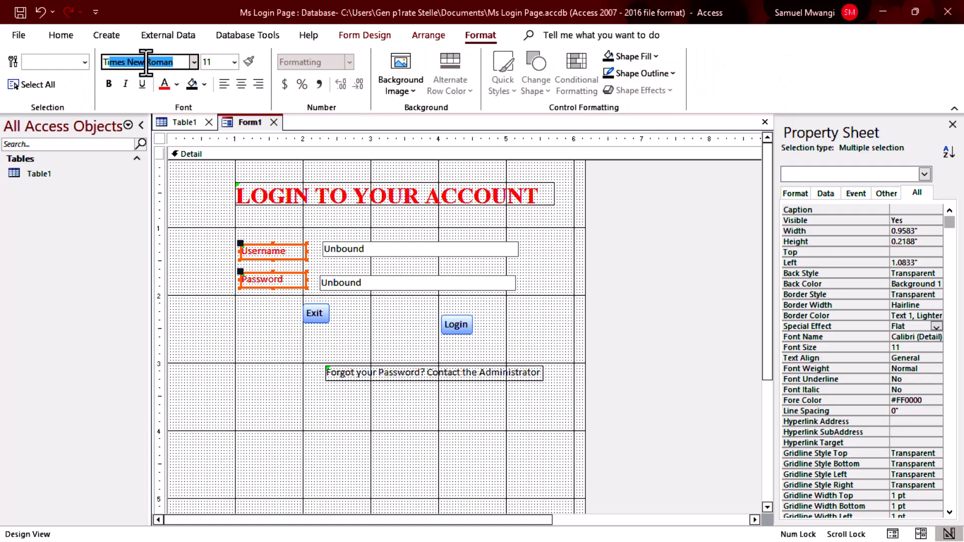
{"action": "key", "text": "Return"}
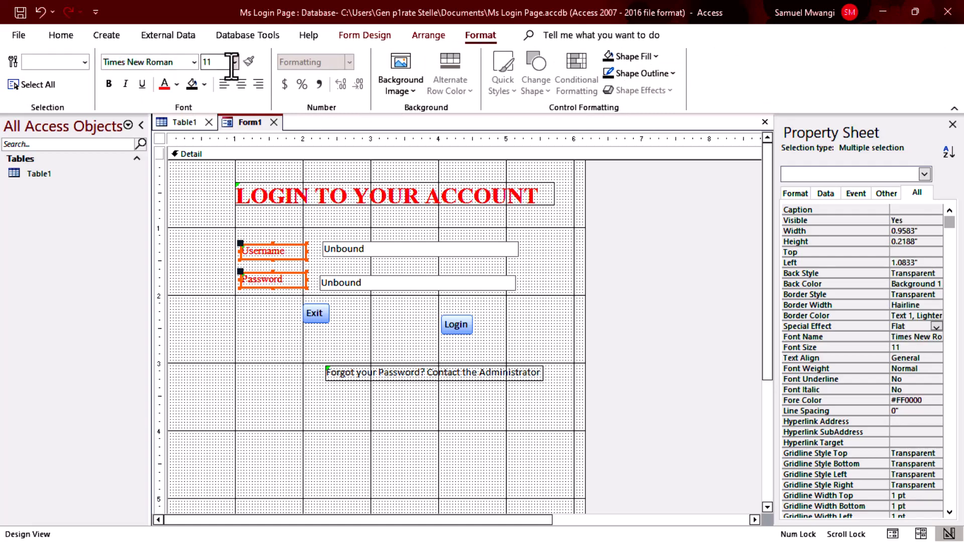
{"action": "left_click", "coordinate": [234, 62]}
{"action": "left_click", "coordinate": [217, 160]}
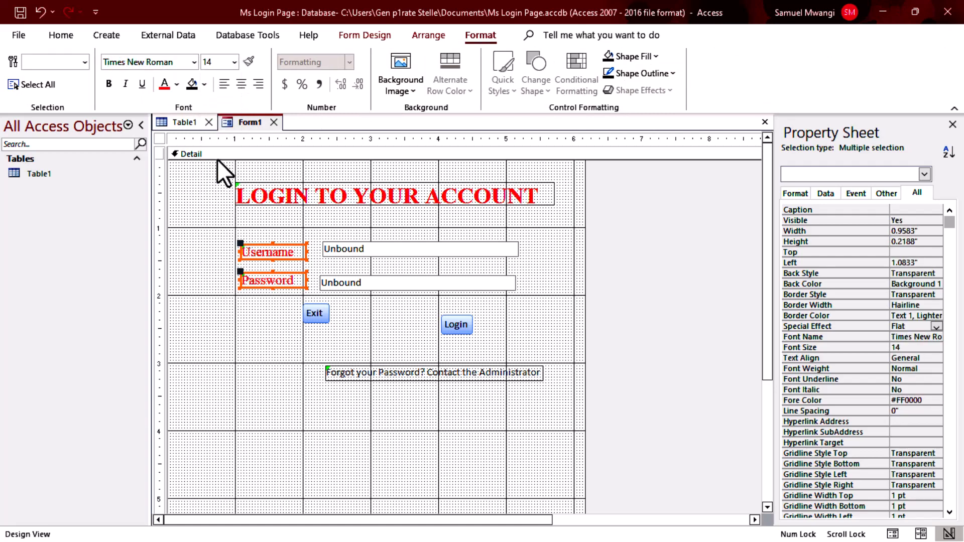
{"action": "left_click", "coordinate": [109, 85]}
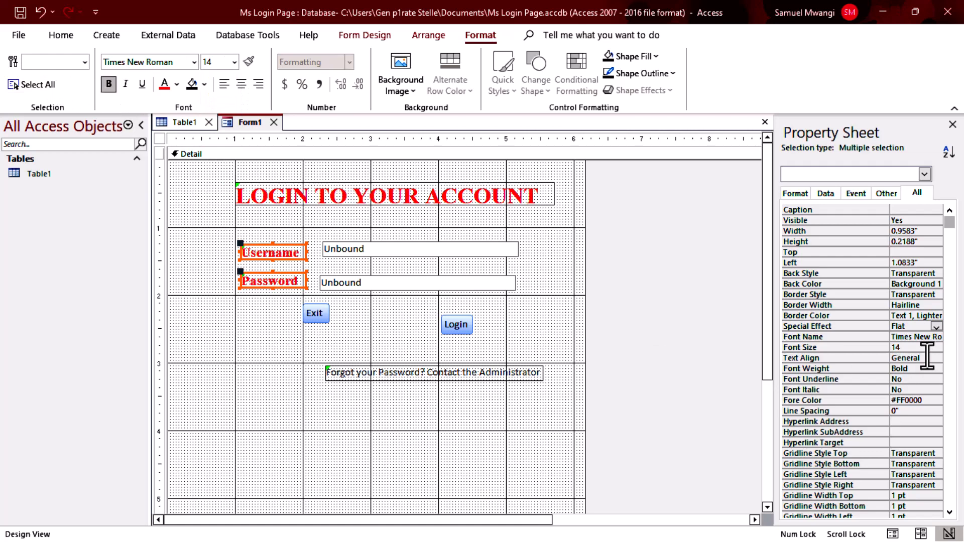
Set the labels' Special Effect to Shadowed, then select the Username entry box.
{"action": "scroll", "coordinate": [924, 395], "scroll_direction": "down", "scroll_amount": 7}
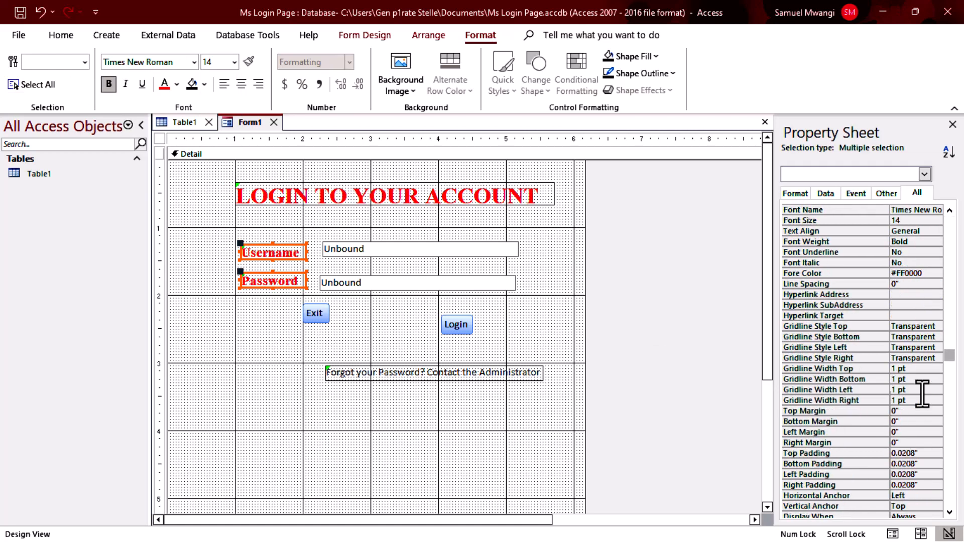
{"action": "scroll", "coordinate": [923, 387], "scroll_direction": "up", "scroll_amount": 7}
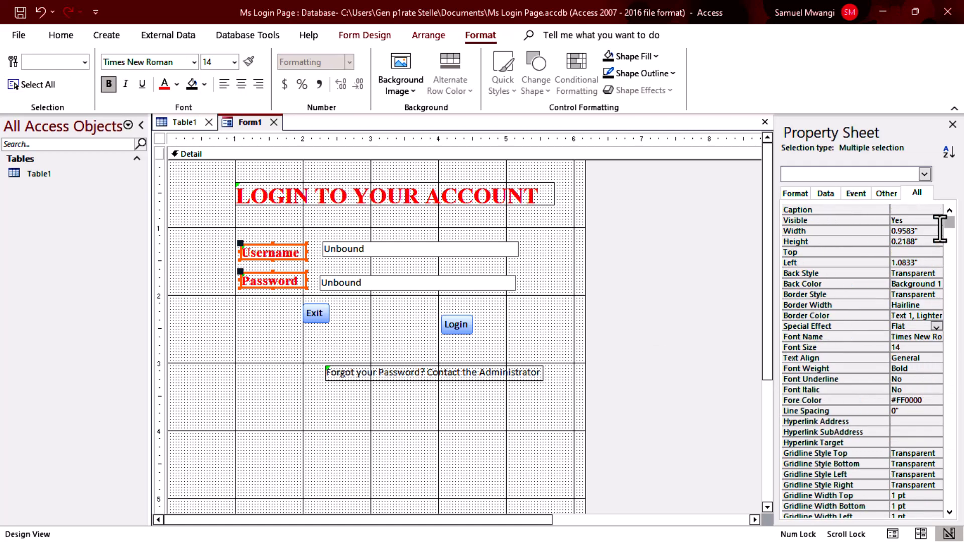
{"action": "left_click", "coordinate": [923, 194]}
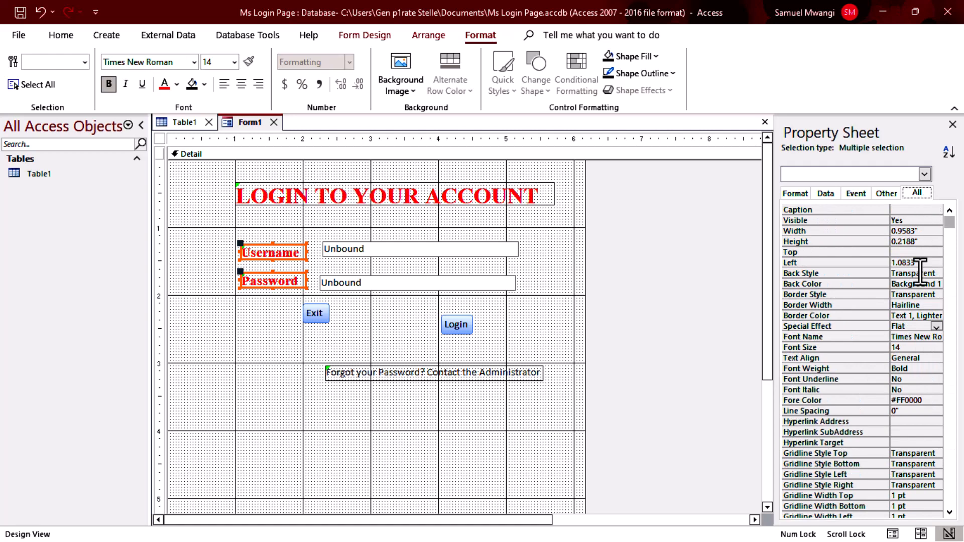
{"action": "left_click", "coordinate": [937, 326]}
{"action": "left_click", "coordinate": [918, 377]}
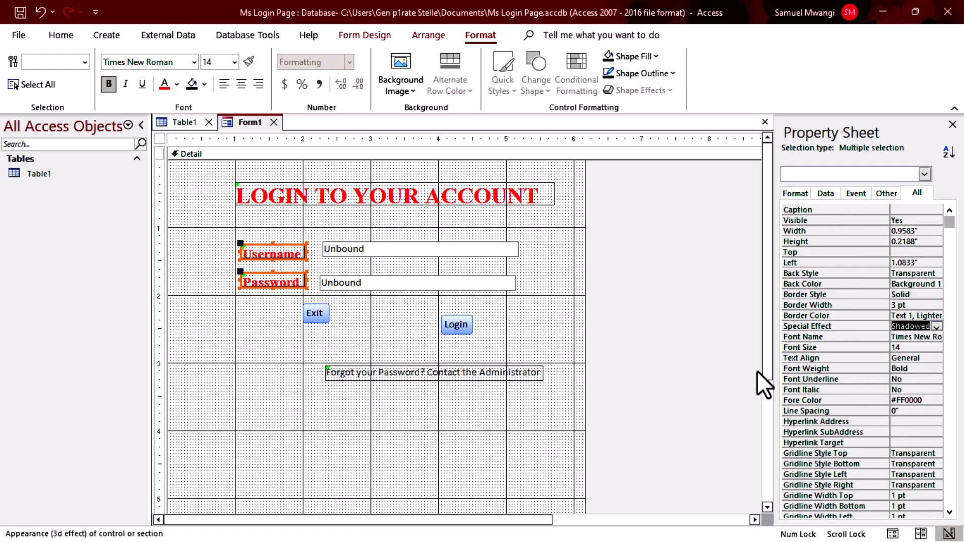
{"action": "left_click", "coordinate": [624, 325]}
{"action": "left_click", "coordinate": [442, 249]}
Outline both entry boxes in red with a Shadowed effect, then switch to Form View.
{"action": "left_click", "coordinate": [453, 284], "text": "shift"}
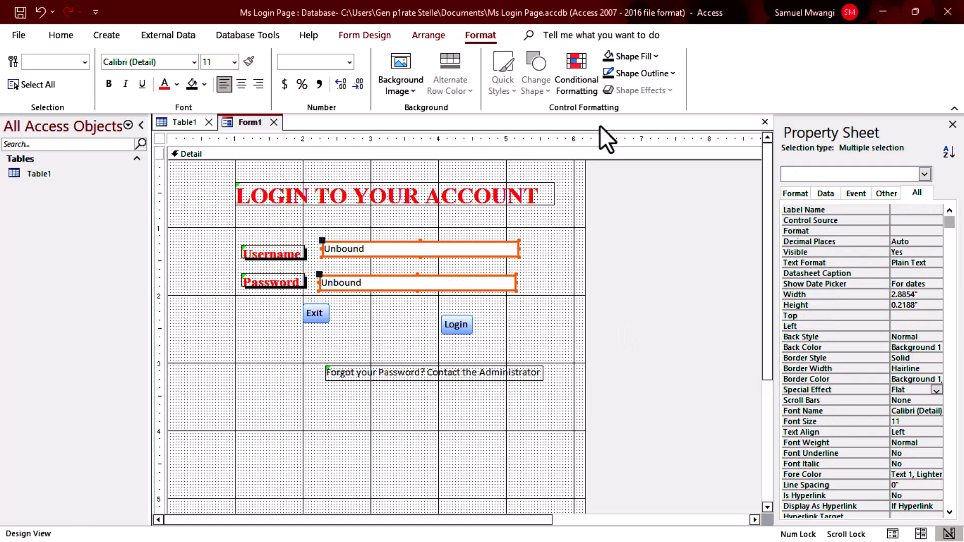
{"action": "left_click", "coordinate": [664, 73]}
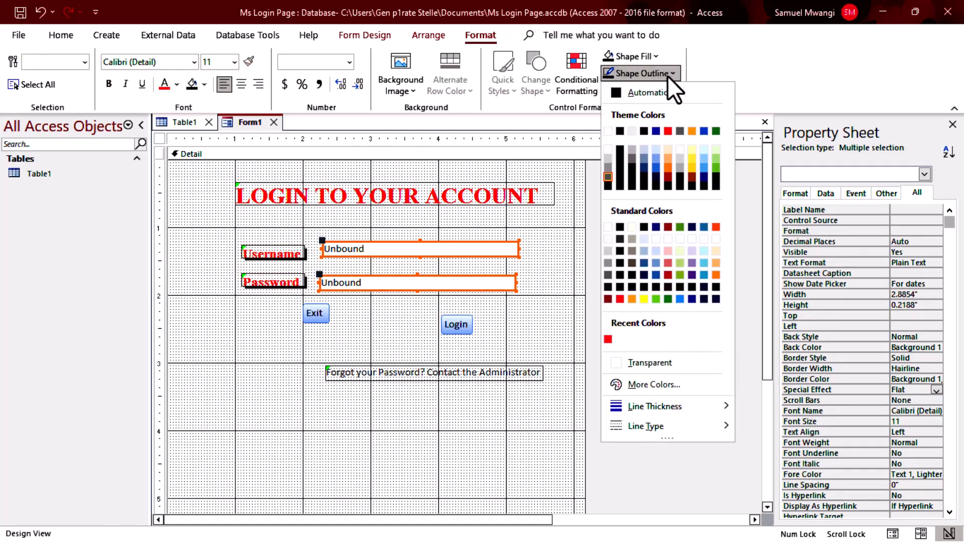
{"action": "left_click", "coordinate": [621, 299]}
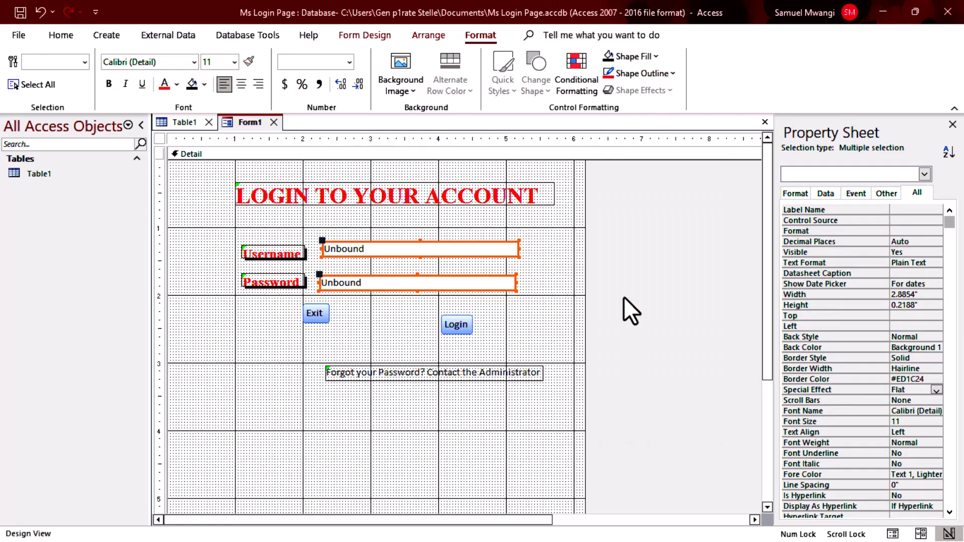
{"action": "left_click", "coordinate": [936, 390]}
{"action": "left_click", "coordinate": [921, 437]}
{"action": "left_click", "coordinate": [664, 381]}
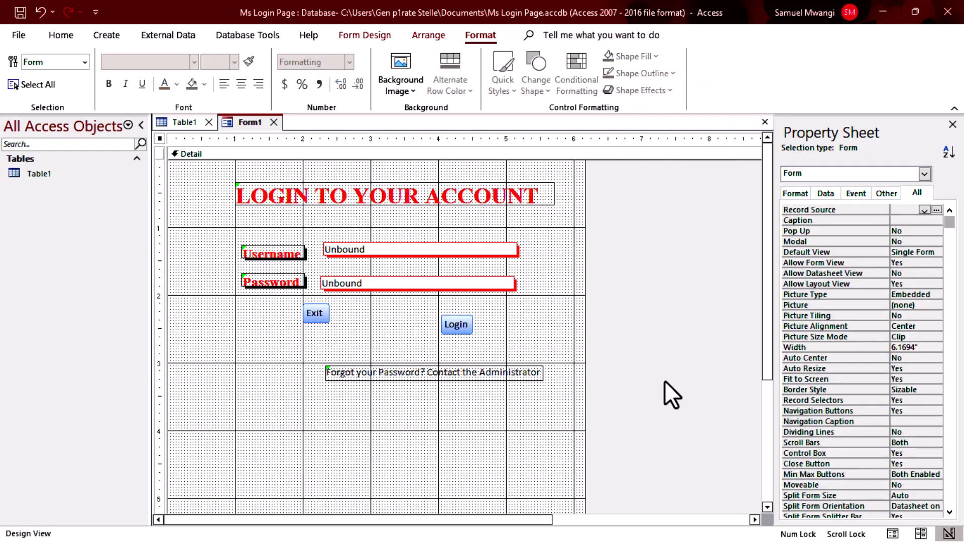
{"action": "left_click", "coordinate": [64, 35]}
{"action": "left_click", "coordinate": [20, 64]}
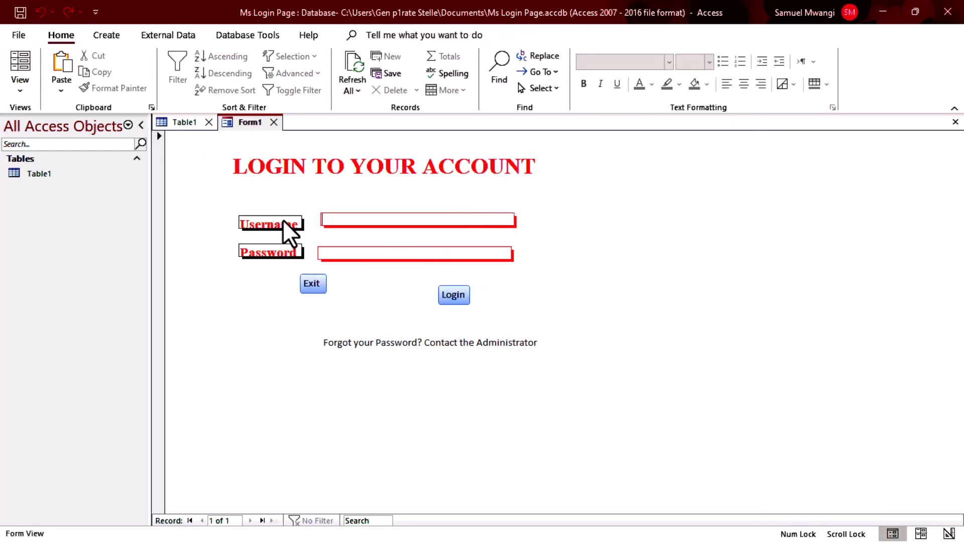
Return the form to Design View and nudge the Username label into place.
{"action": "right_click", "coordinate": [578, 259]}
{"action": "left_click", "coordinate": [621, 308]}
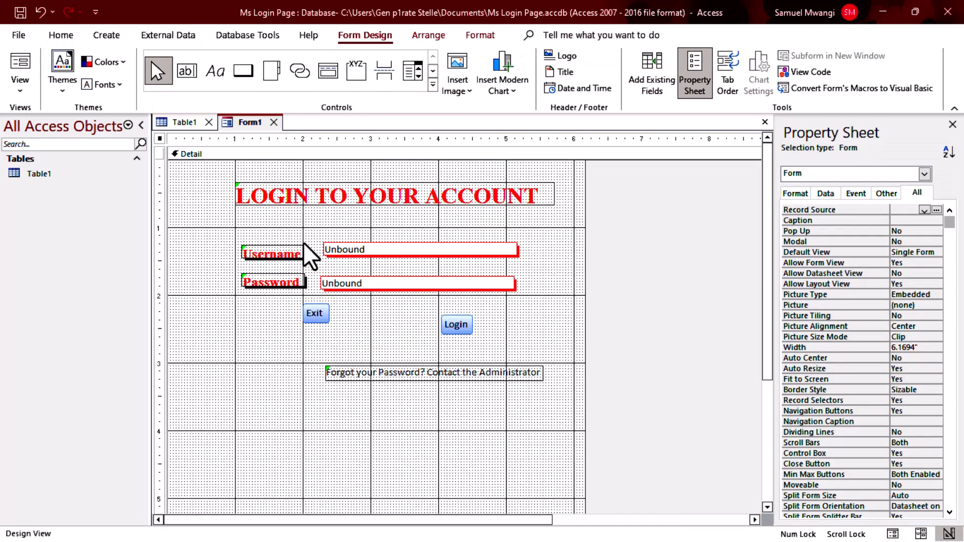
{"action": "left_click", "coordinate": [293, 254]}
{"action": "left_click_drag", "start_coordinate": [291, 251], "coordinate": [272, 259]}
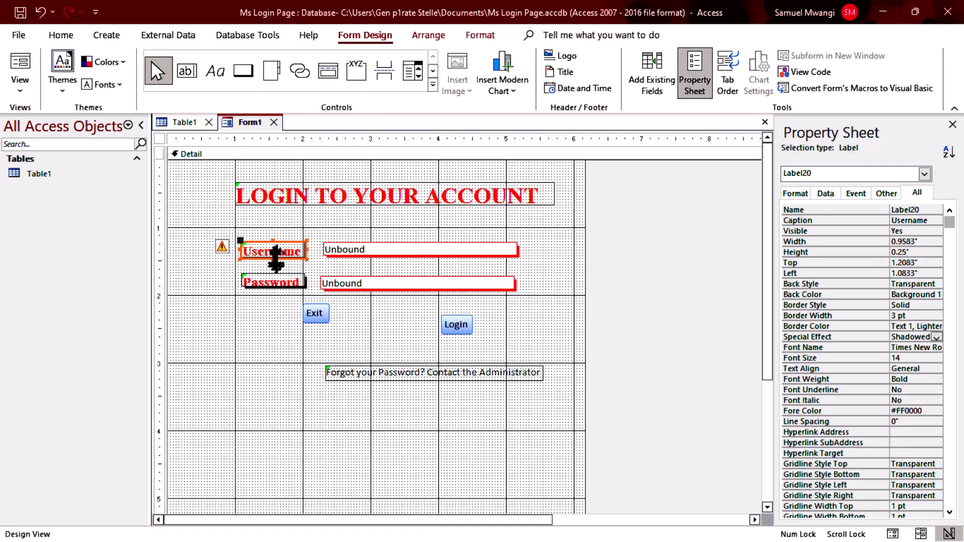
{"action": "left_click", "coordinate": [276, 284]}
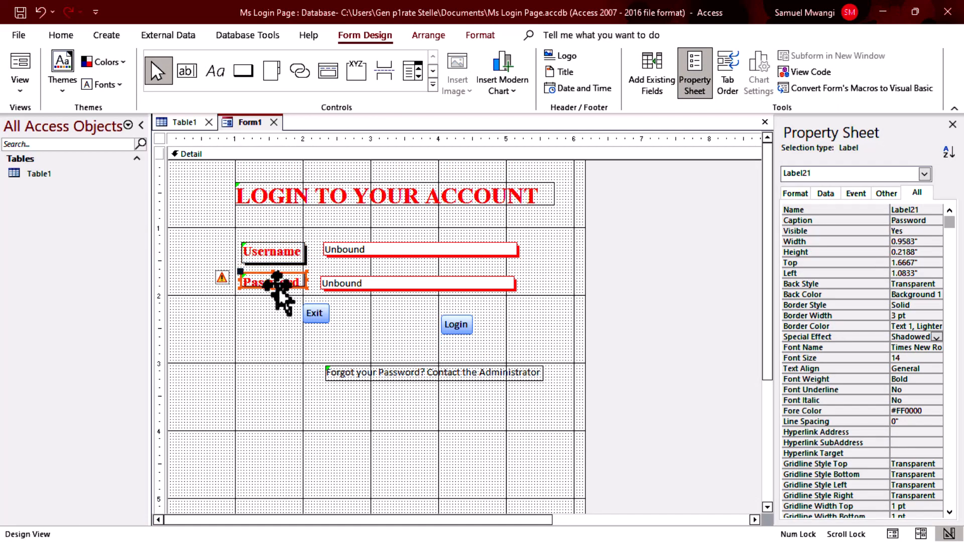
{"action": "left_click", "coordinate": [626, 319]}
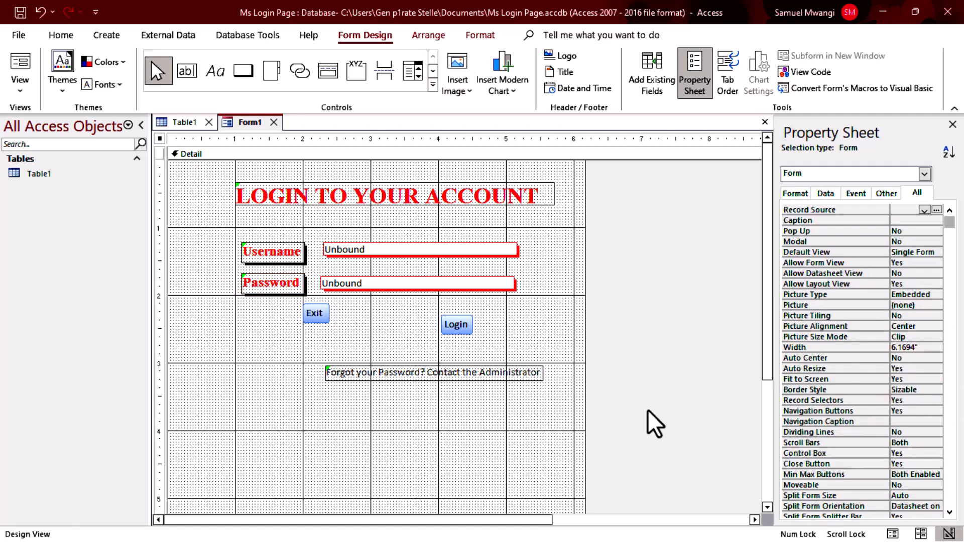
Lower the Exit and Login buttons slightly and select both together.
{"action": "left_click_drag", "start_coordinate": [318, 323], "coordinate": [314, 337]}
{"action": "left_click_drag", "start_coordinate": [460, 330], "coordinate": [458, 338]}
{"action": "left_click_drag", "start_coordinate": [273, 307], "coordinate": [500, 347]}
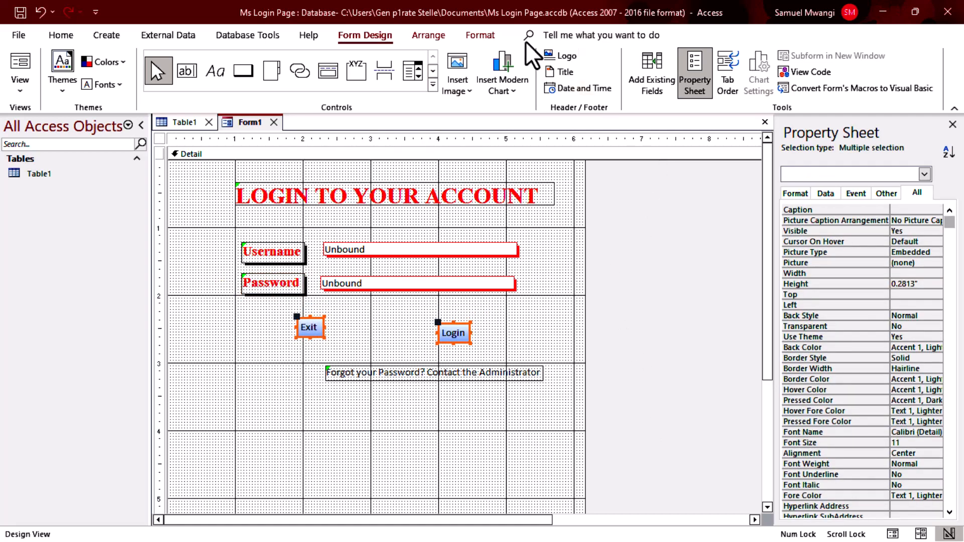
Give the Exit and Login buttons a red outline and a bevel shape effect.
{"action": "left_click", "coordinate": [495, 36]}
{"action": "left_click", "coordinate": [672, 73]}
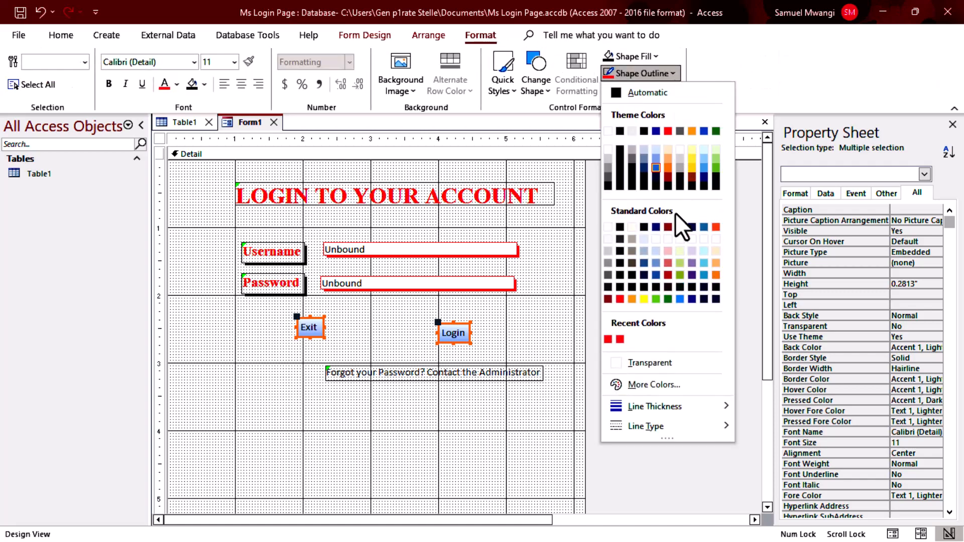
{"action": "left_click", "coordinate": [622, 300]}
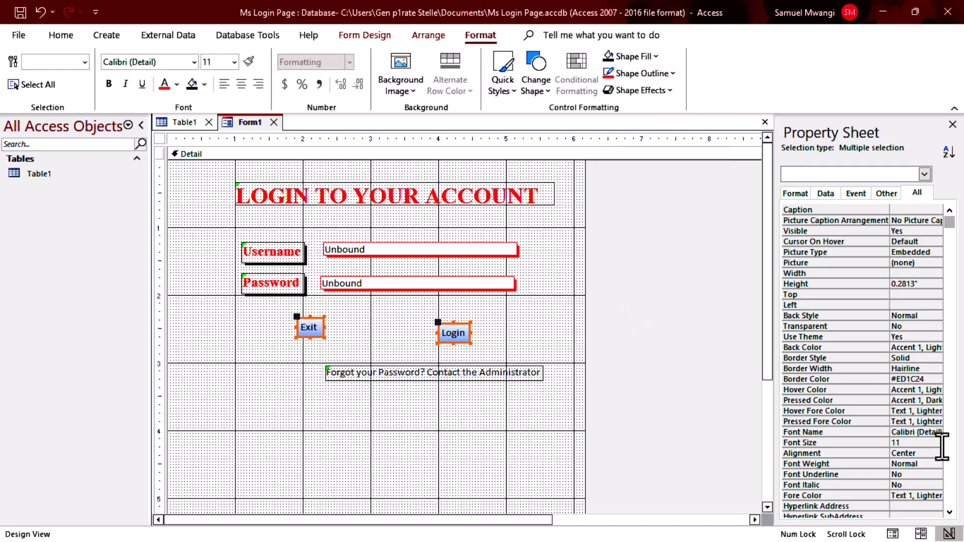
{"action": "scroll", "coordinate": [933, 432], "scroll_direction": "down", "scroll_amount": 2}
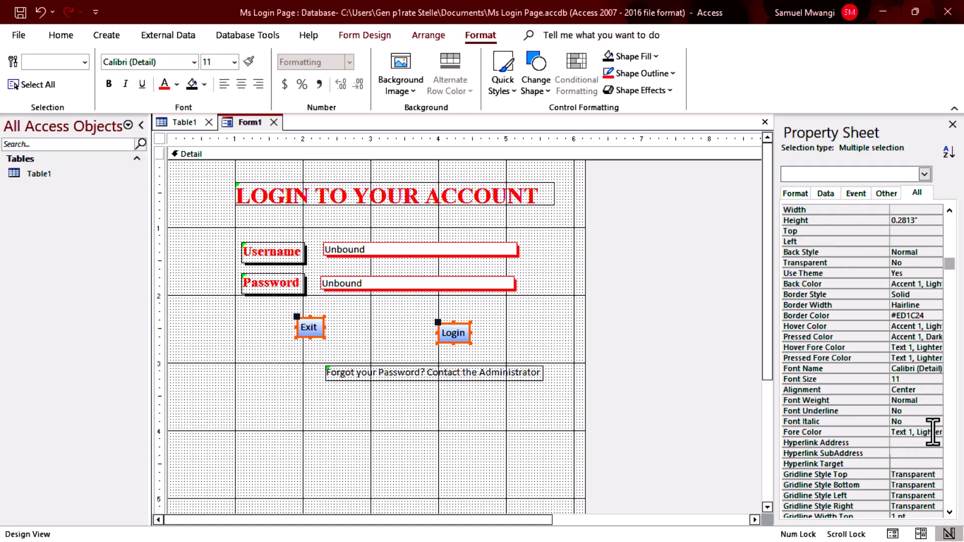
{"action": "scroll", "coordinate": [933, 432], "scroll_direction": "down", "scroll_amount": 7}
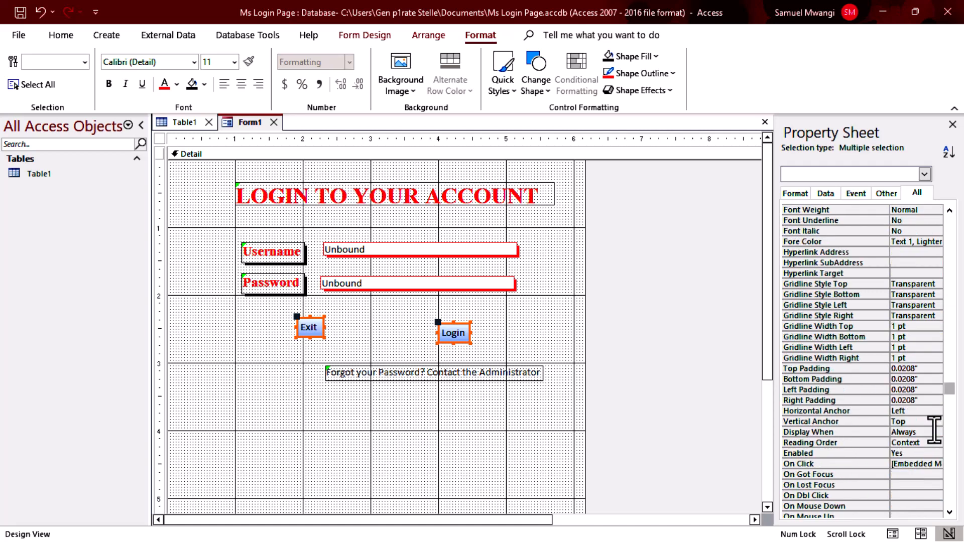
{"action": "scroll", "coordinate": [934, 430], "scroll_direction": "up", "scroll_amount": 8}
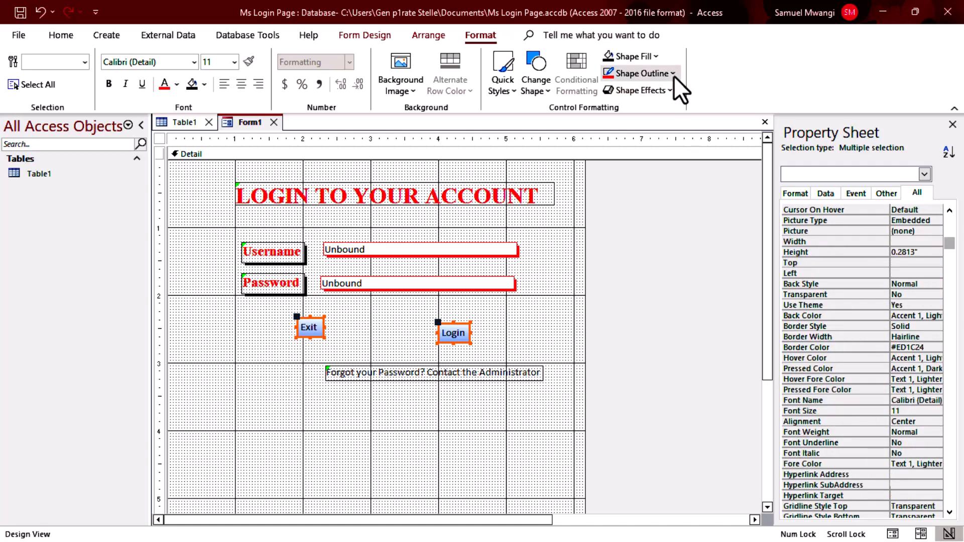
{"action": "left_click", "coordinate": [668, 90]}
{"action": "mouse_move", "coordinate": [685, 219]}
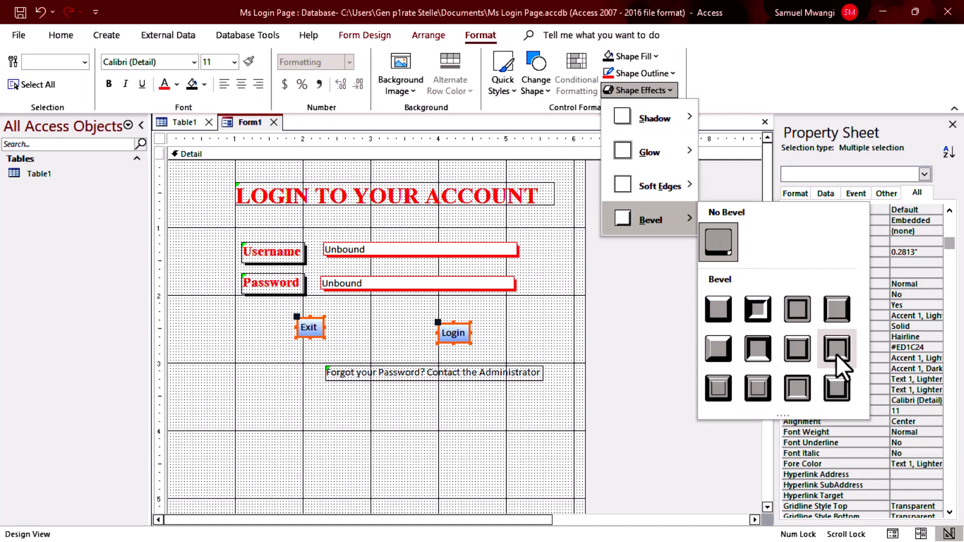
{"action": "left_click", "coordinate": [807, 346]}
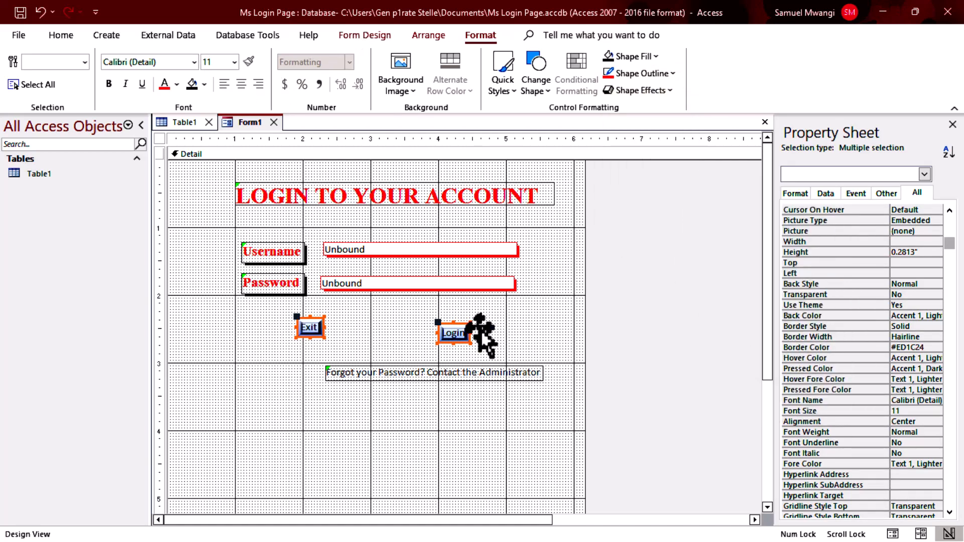
{"action": "left_click", "coordinate": [429, 36]}
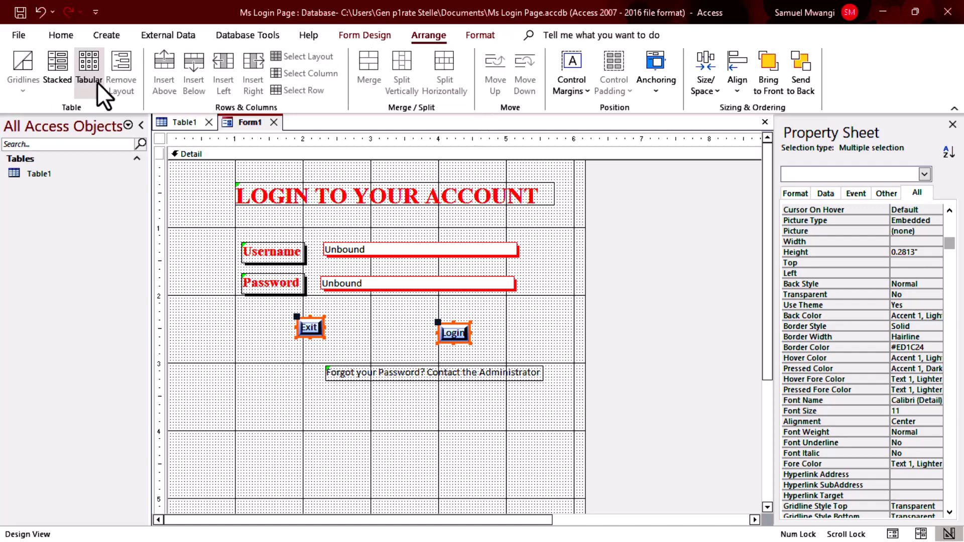
Put Exit and Login in a tabular layout, fill them red with white Times New Roman text, and save.
{"action": "left_click", "coordinate": [95, 80]}
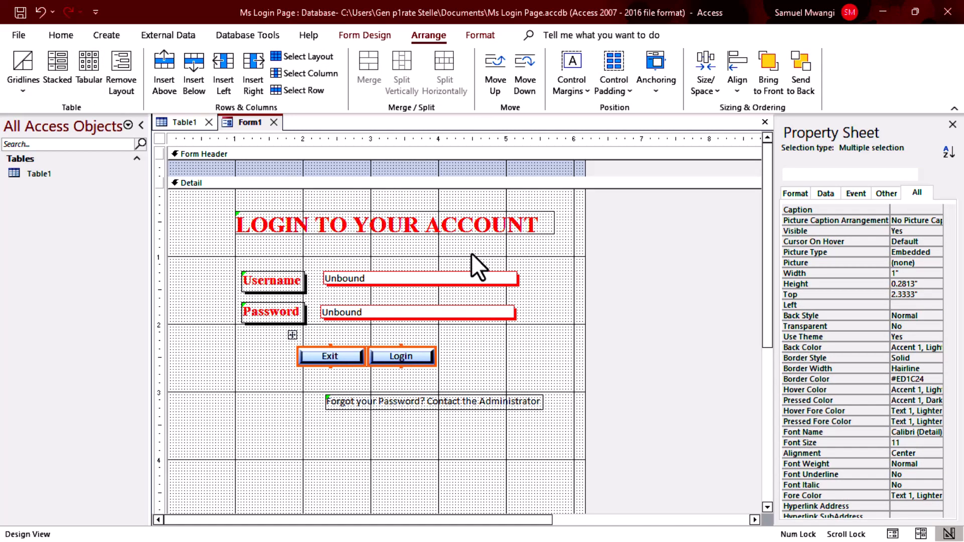
{"action": "left_click", "coordinate": [479, 36]}
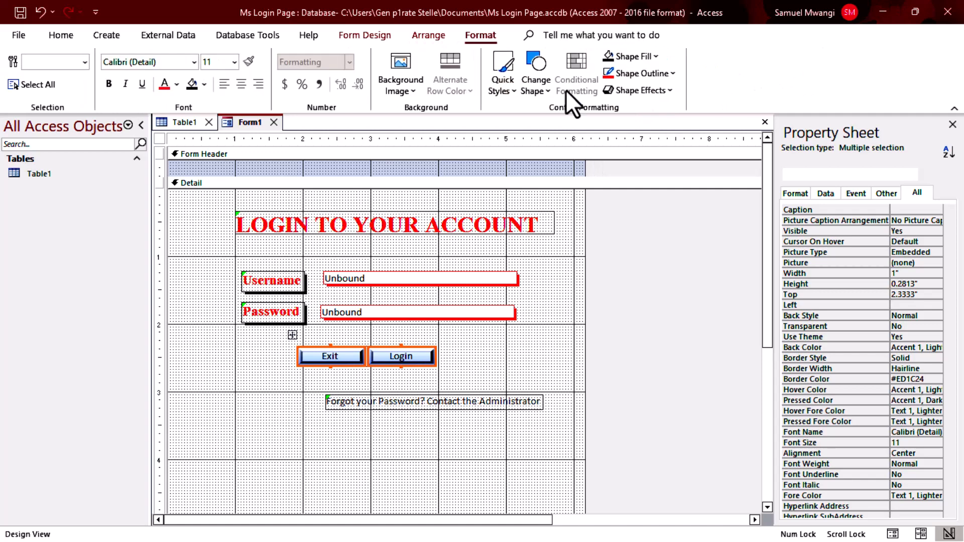
{"action": "left_click", "coordinate": [634, 56]}
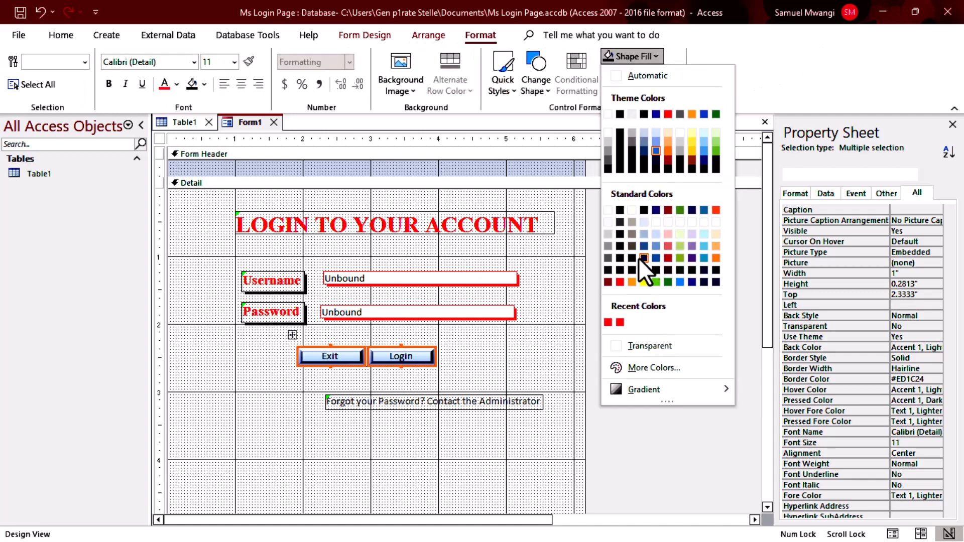
{"action": "left_click", "coordinate": [621, 283]}
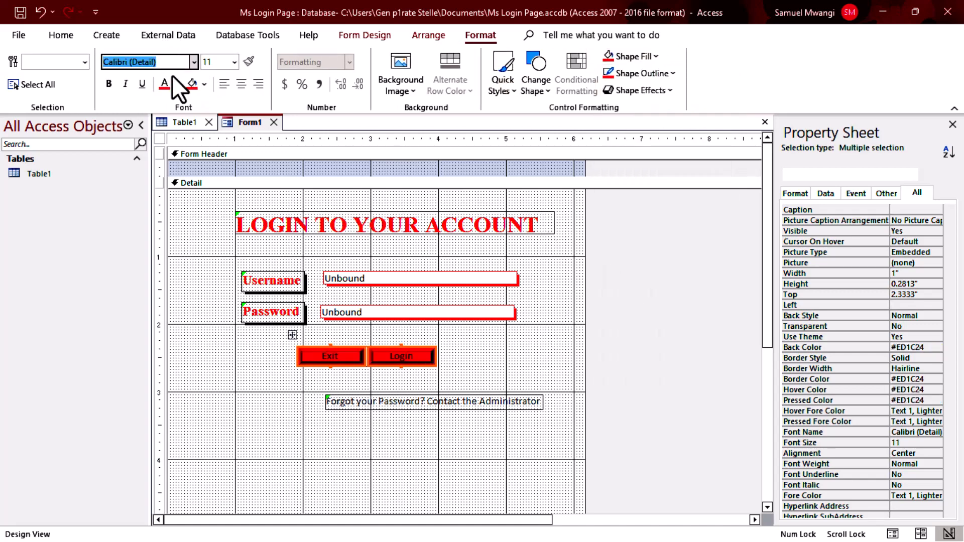
{"action": "type", "text": "Times New Roman"}
{"action": "key", "text": "Return"}
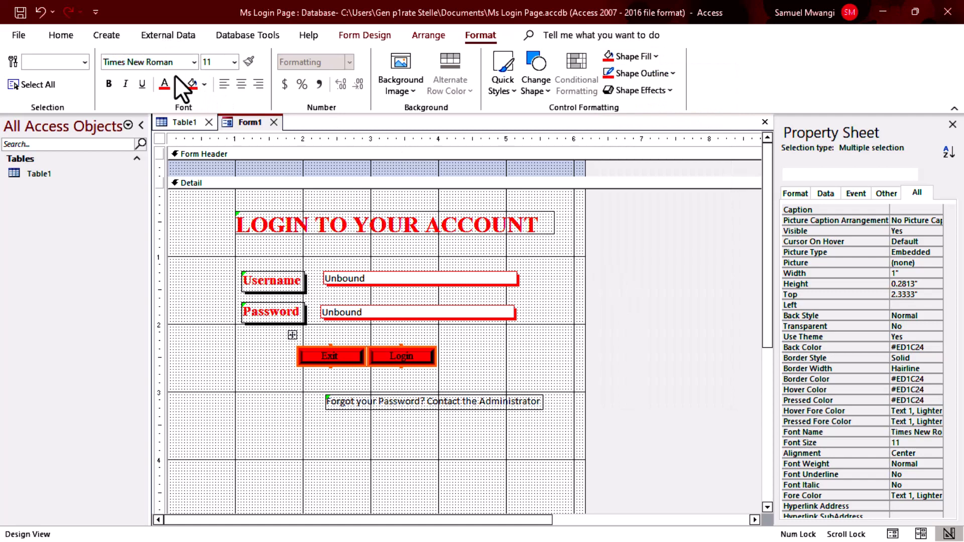
{"action": "left_click", "coordinate": [177, 84]}
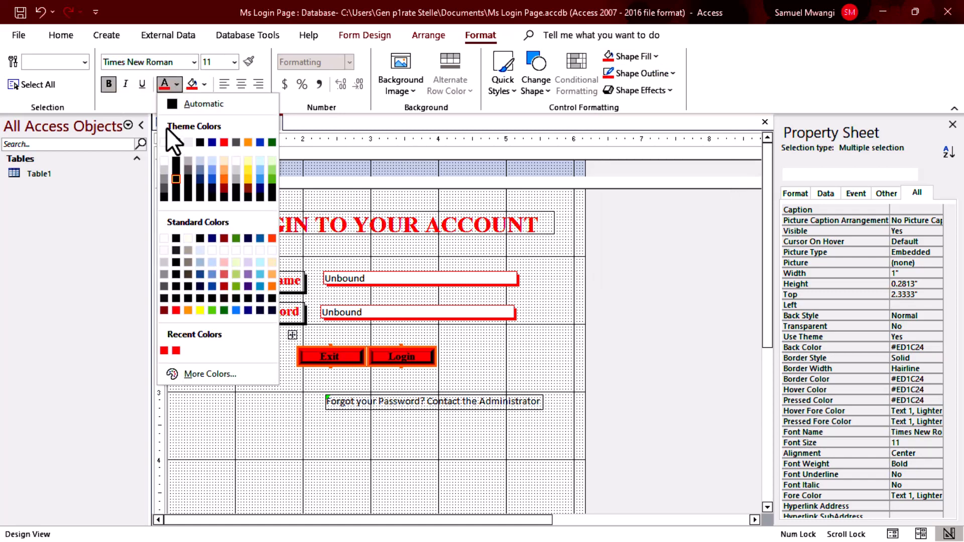
{"action": "left_click", "coordinate": [164, 142]}
{"action": "left_click", "coordinate": [671, 300]}
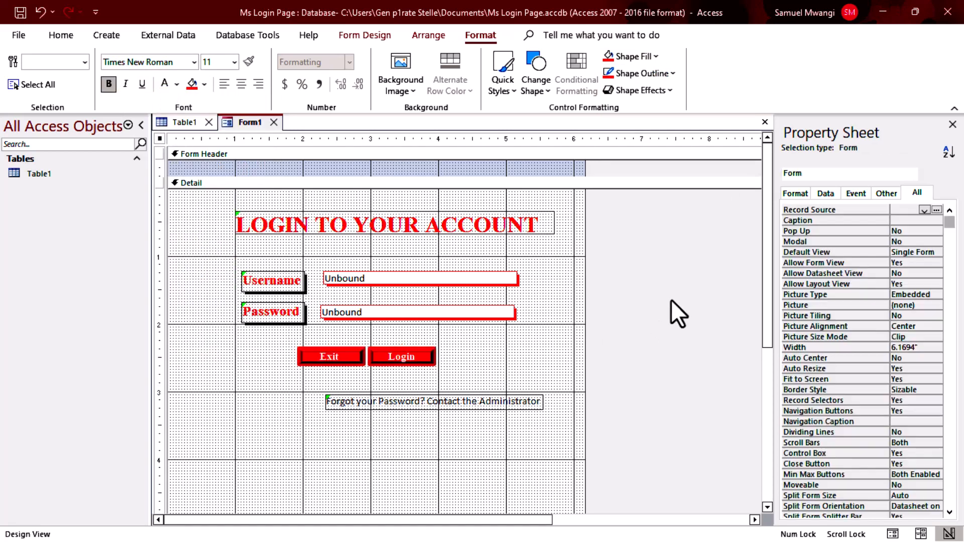
{"action": "key", "text": "ctrl+s"}
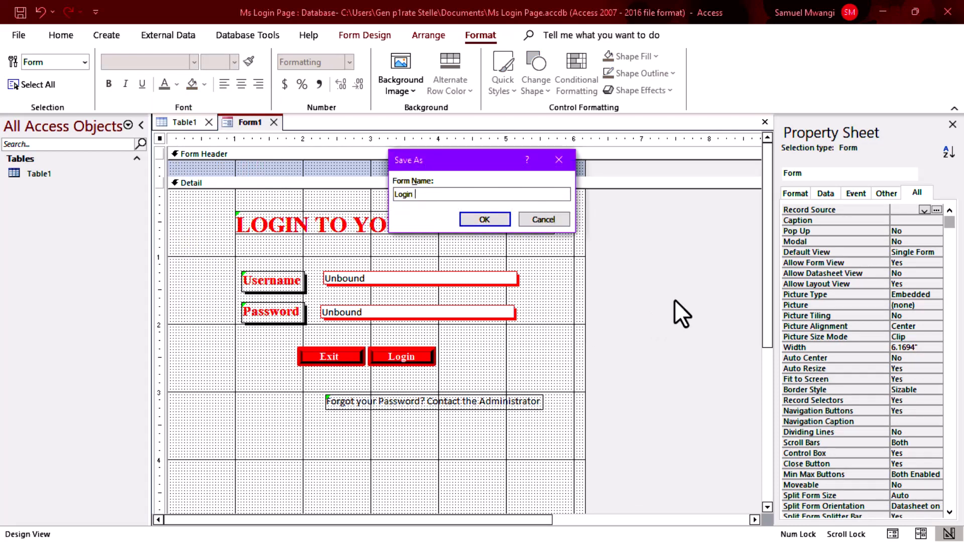
Save the form as 'Login Form', run it once, then reopen it in Design View.
{"action": "key", "text": "Return"}
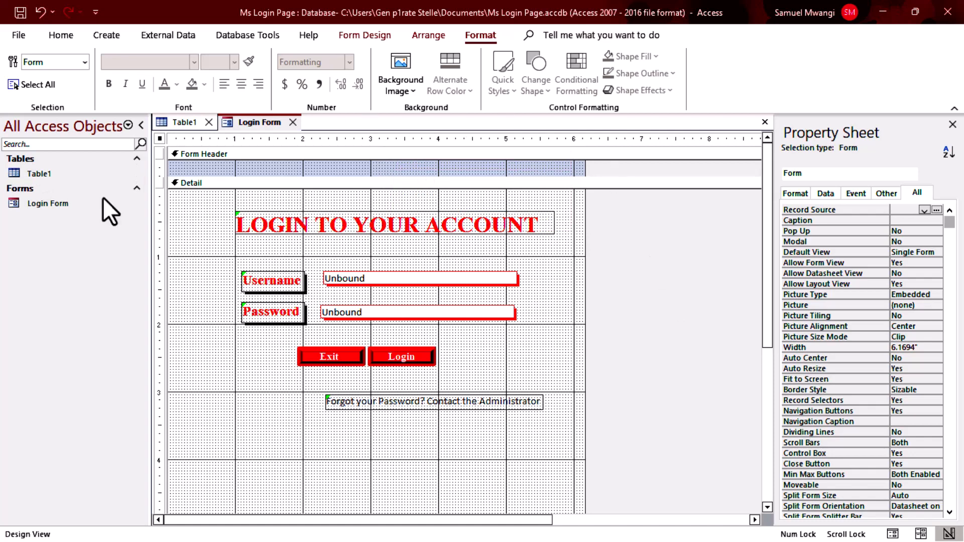
{"action": "double_click", "coordinate": [61, 206]}
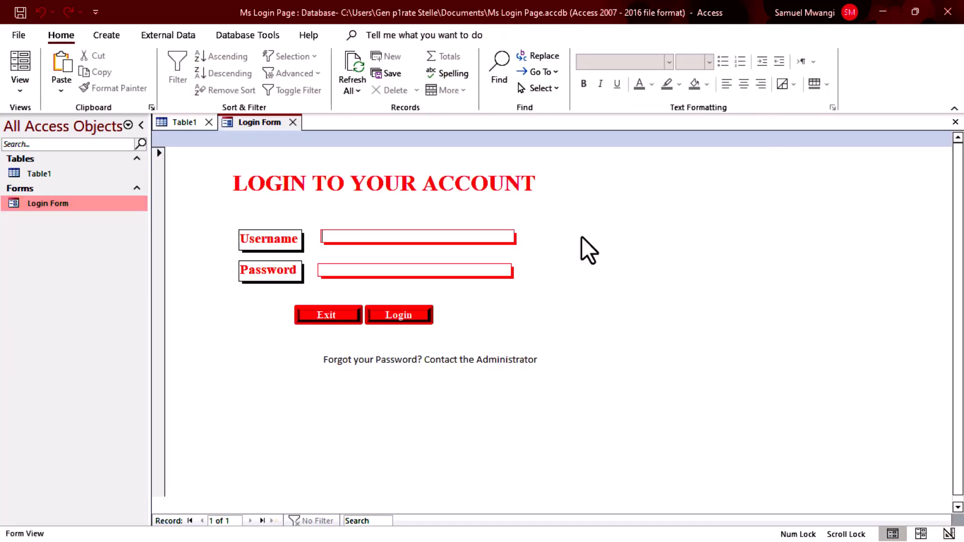
{"action": "left_click", "coordinate": [336, 317]}
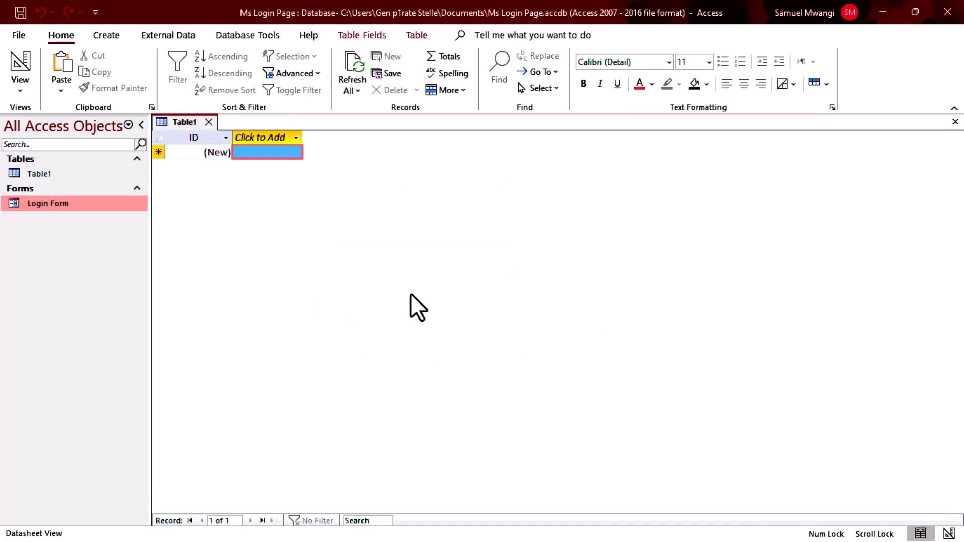
{"action": "right_click", "coordinate": [35, 201]}
{"action": "left_click", "coordinate": [101, 252]}
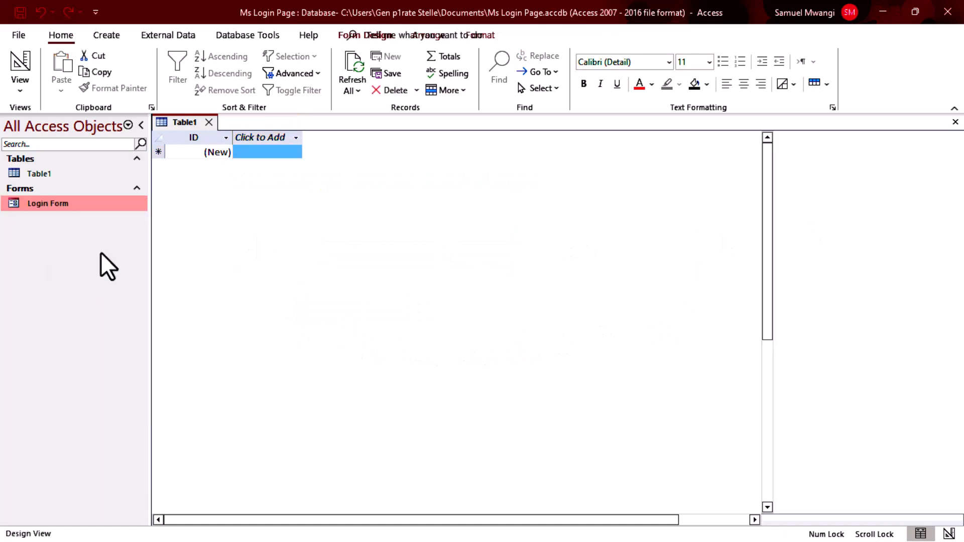
Shorten the Detail section so the footer sits just below the controls.
{"action": "left_click", "coordinate": [426, 358]}
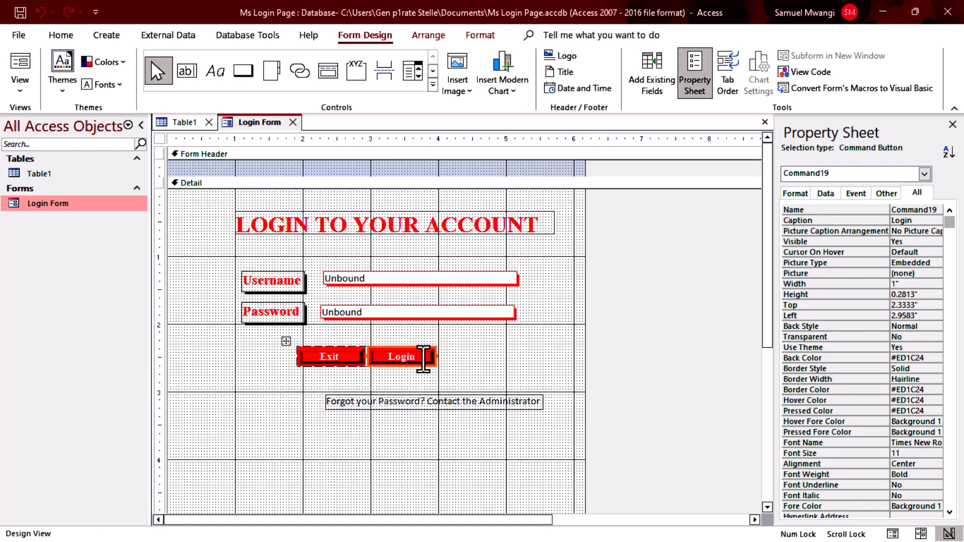
{"action": "scroll", "coordinate": [502, 405], "scroll_direction": "down", "scroll_amount": 3}
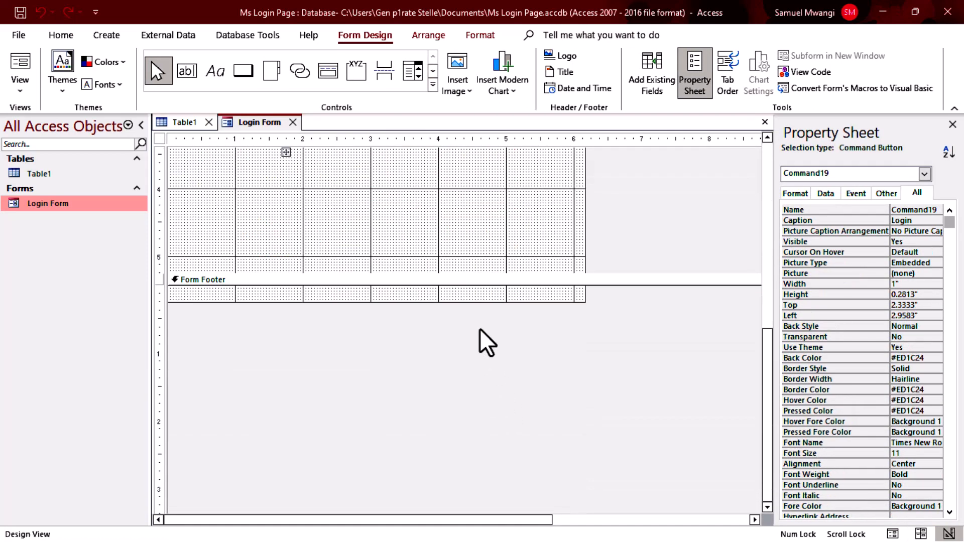
{"action": "left_click_drag", "start_coordinate": [474, 302], "coordinate": [474, 200]}
{"action": "scroll", "coordinate": [506, 291], "scroll_direction": "up", "scroll_amount": 2}
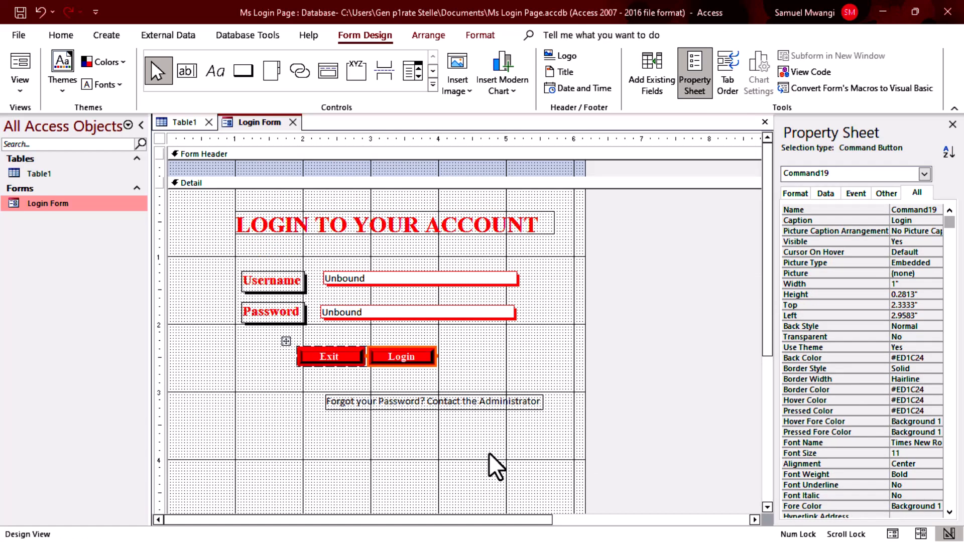
{"action": "scroll", "coordinate": [491, 440], "scroll_direction": "down", "scroll_amount": 1}
{"action": "left_click_drag", "start_coordinate": [496, 408], "coordinate": [497, 329]}
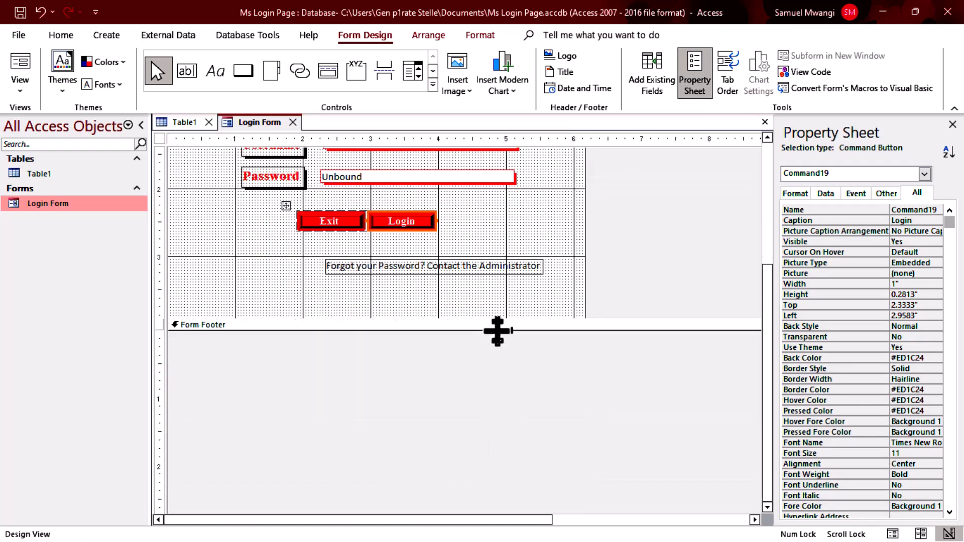
{"action": "scroll", "coordinate": [531, 347], "scroll_direction": "up", "scroll_amount": 3}
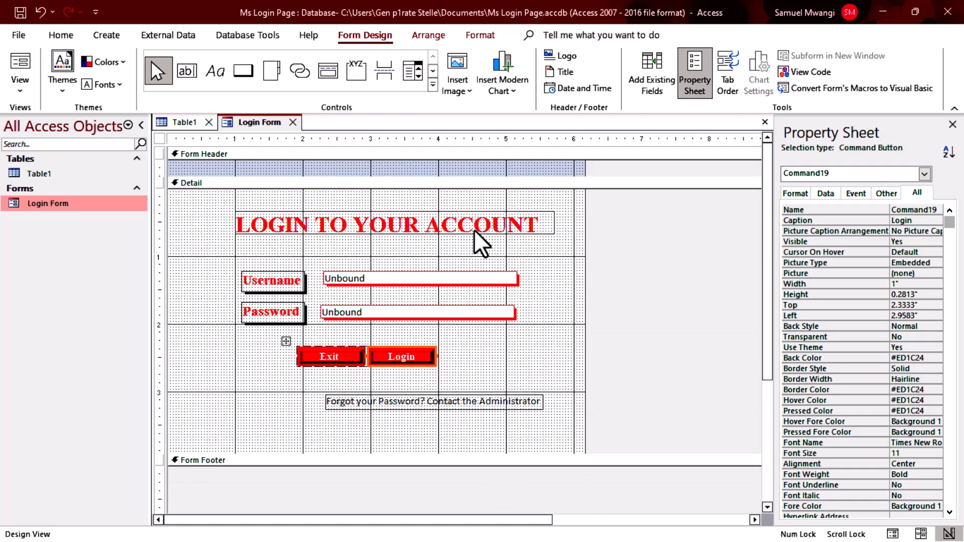
Preview the form, return to Design View, and select the Forgot your Password text.
{"action": "left_click", "coordinate": [23, 65]}
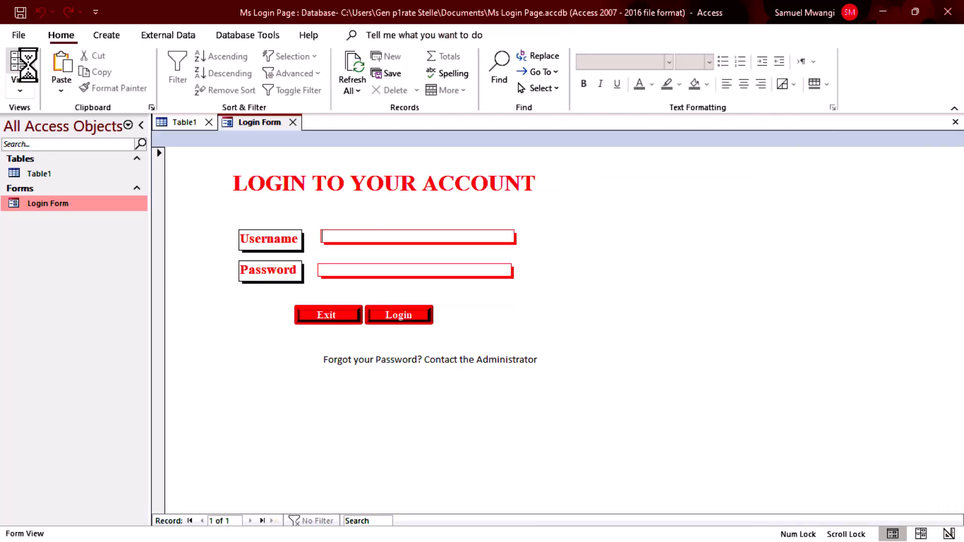
{"action": "right_click", "coordinate": [668, 267]}
{"action": "left_click", "coordinate": [706, 297]}
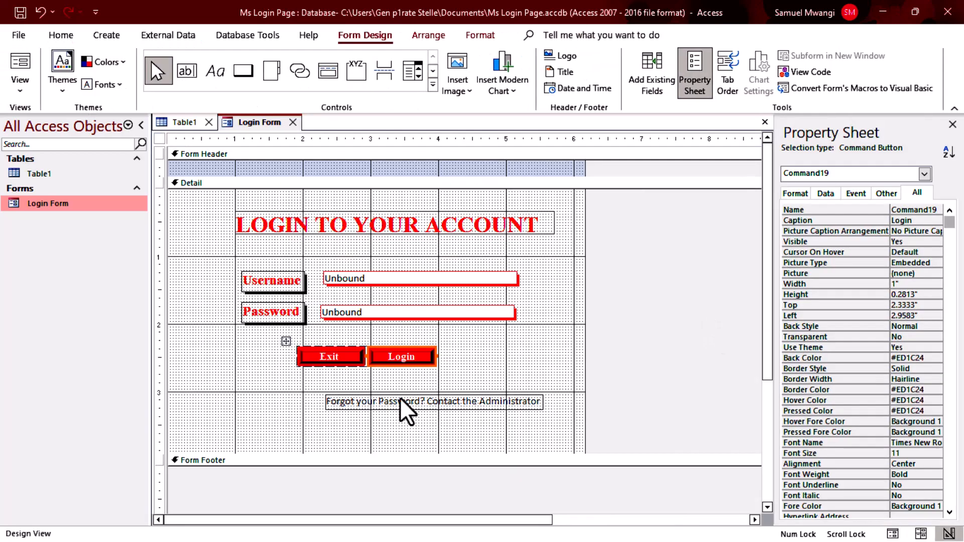
{"action": "left_click", "coordinate": [407, 401]}
Give the Forgot your Password text an automatic white background and dark blue font colour.
{"action": "left_click", "coordinate": [63, 35]}
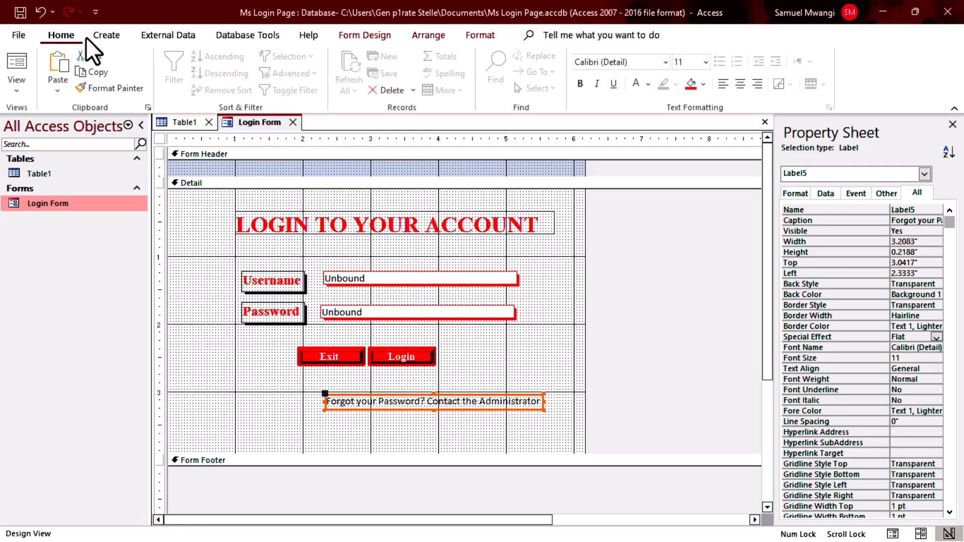
{"action": "left_click", "coordinate": [695, 84]}
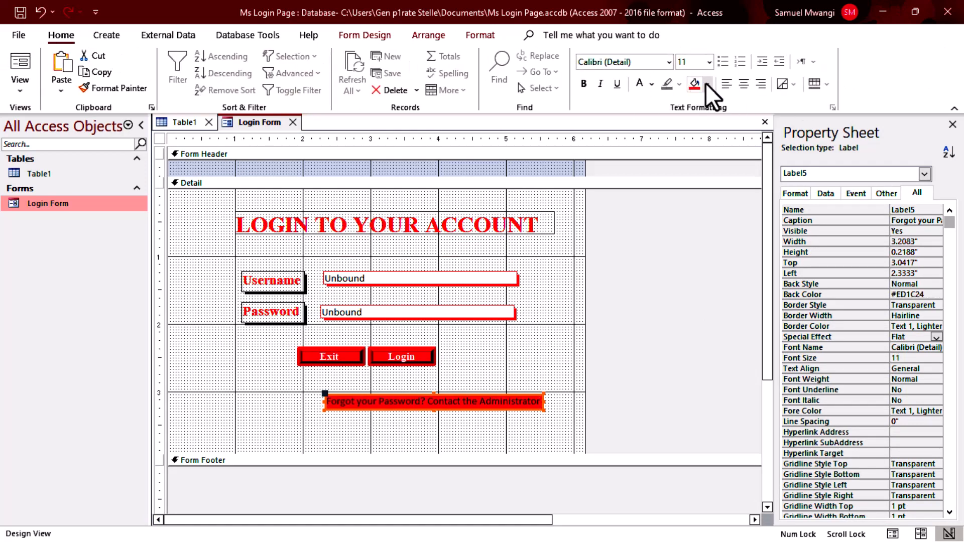
{"action": "left_click", "coordinate": [706, 84]}
{"action": "left_click", "coordinate": [699, 87]}
{"action": "left_click", "coordinate": [707, 85]}
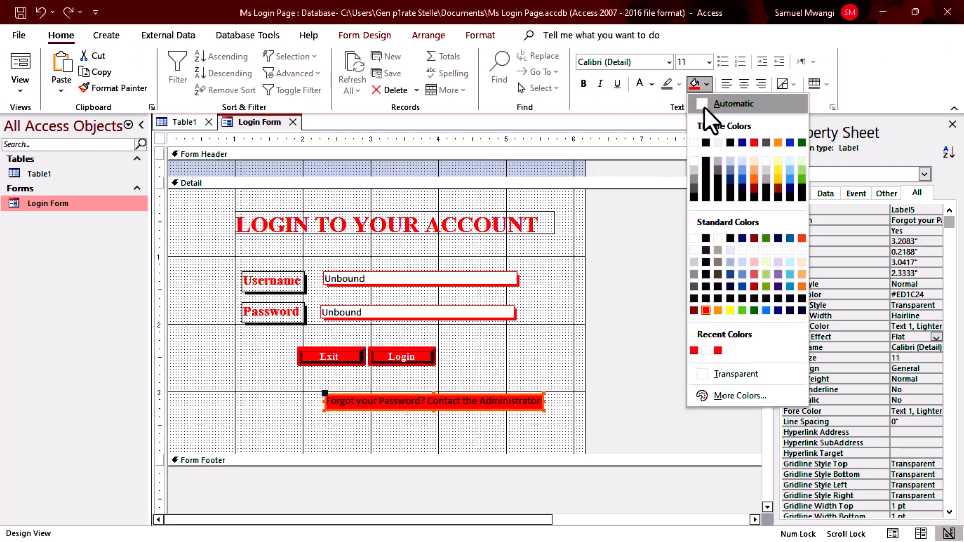
{"action": "left_click", "coordinate": [717, 106]}
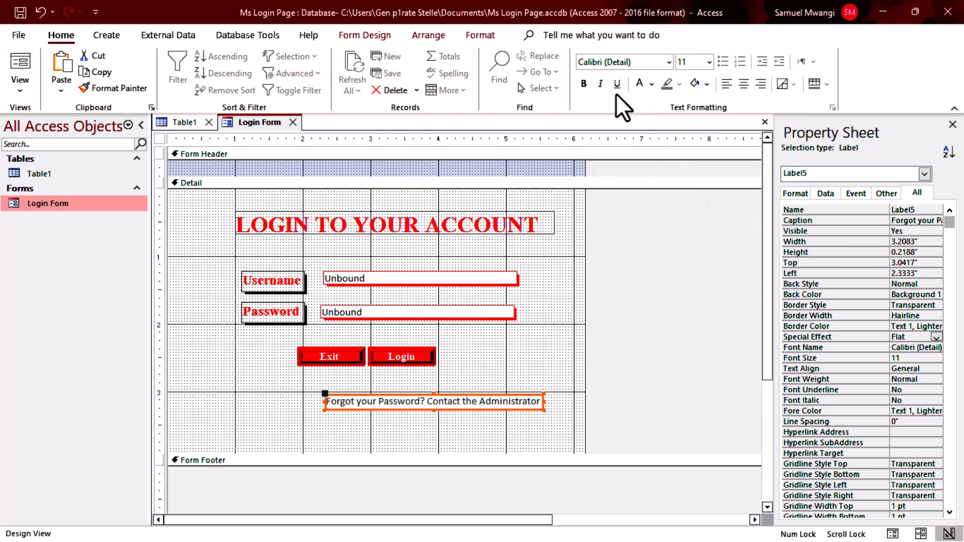
{"action": "left_click", "coordinate": [651, 85]}
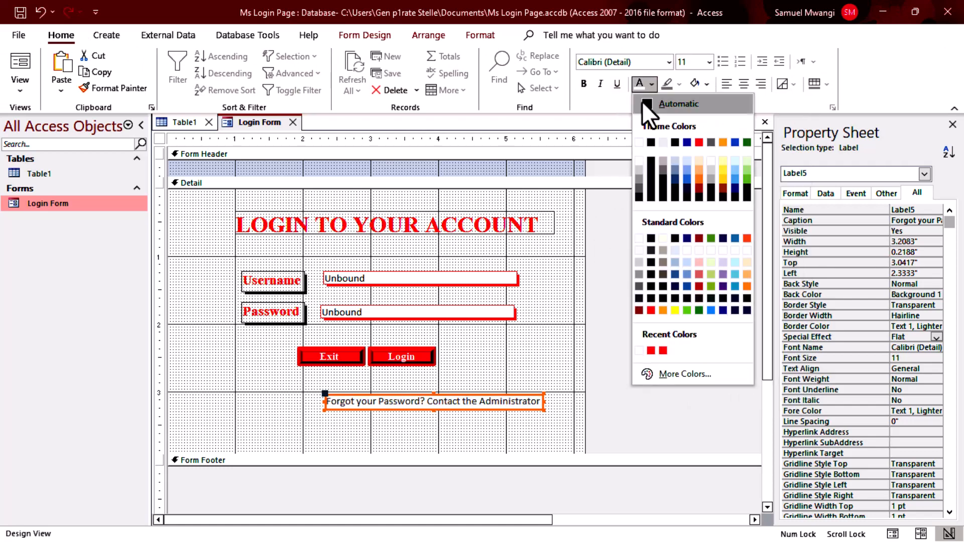
{"action": "left_click", "coordinate": [686, 143]}
Set the label's font to Times New Roman, narrow it slightly, and preview the form.
{"action": "left_click", "coordinate": [630, 62]}
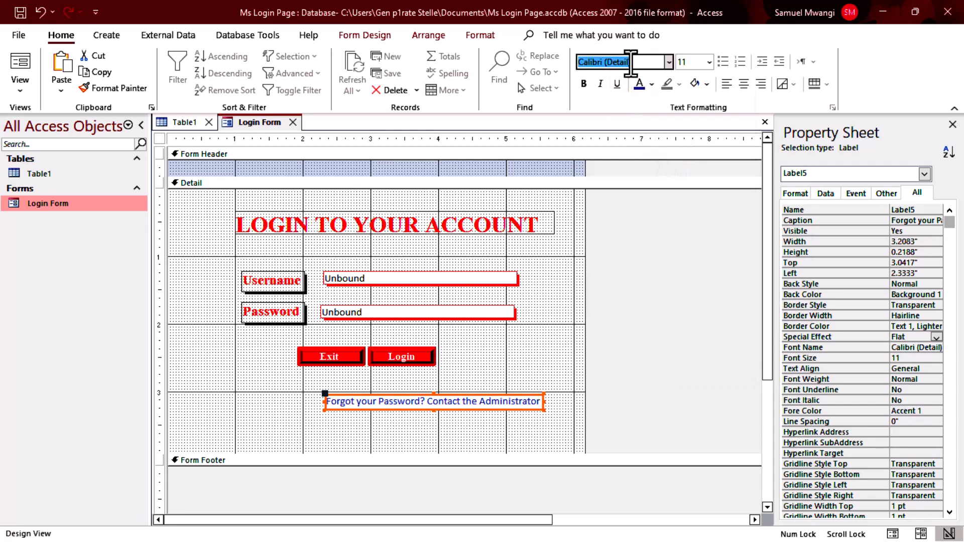
{"action": "type", "text": "Times New Roman"}
{"action": "key", "text": "Return"}
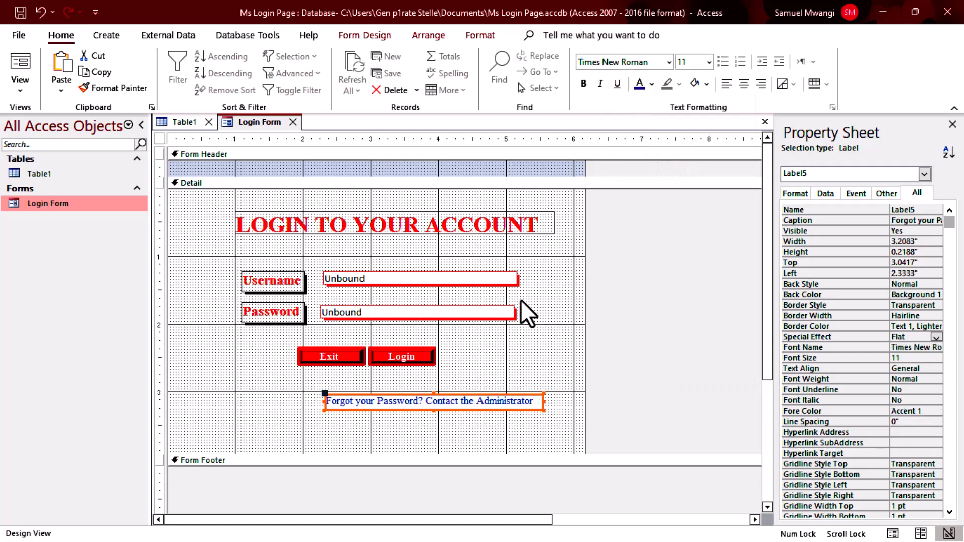
{"action": "left_click_drag", "start_coordinate": [544, 402], "coordinate": [516, 379]}
{"action": "left_click", "coordinate": [672, 389]}
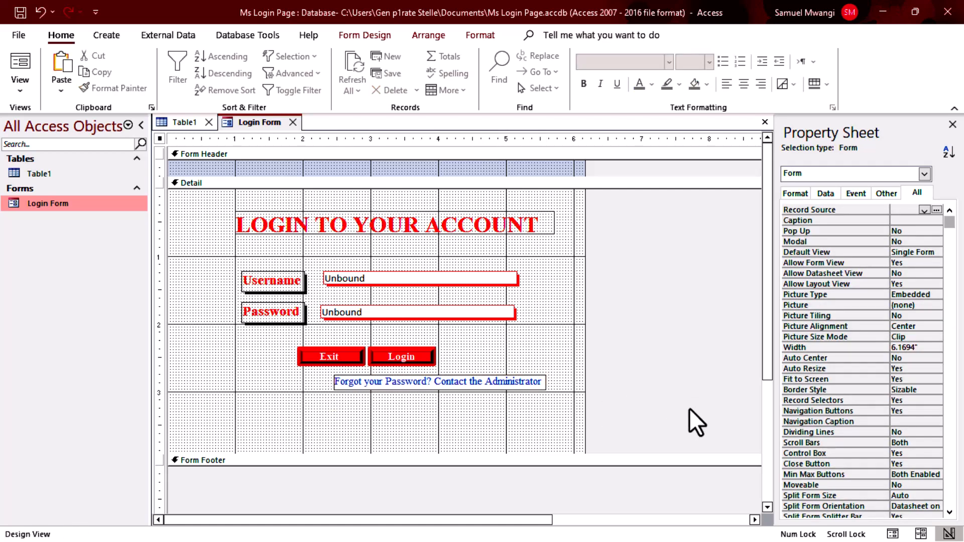
{"action": "left_click", "coordinate": [20, 64]}
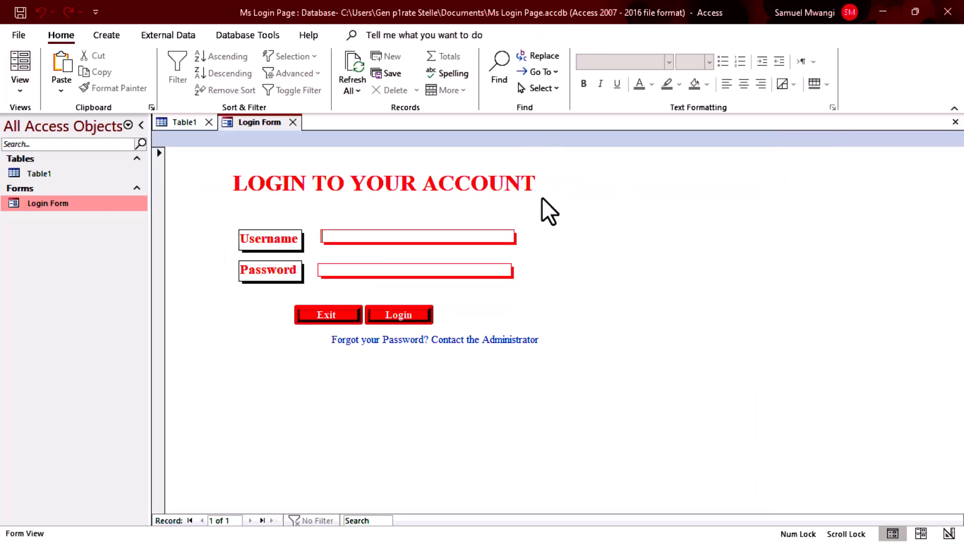
Back in Design View, set the form's Pop Up, Modal and Auto Center properties to Yes.
{"action": "right_click", "coordinate": [753, 247]}
{"action": "left_click", "coordinate": [793, 294]}
{"action": "right_click", "coordinate": [550, 350]}
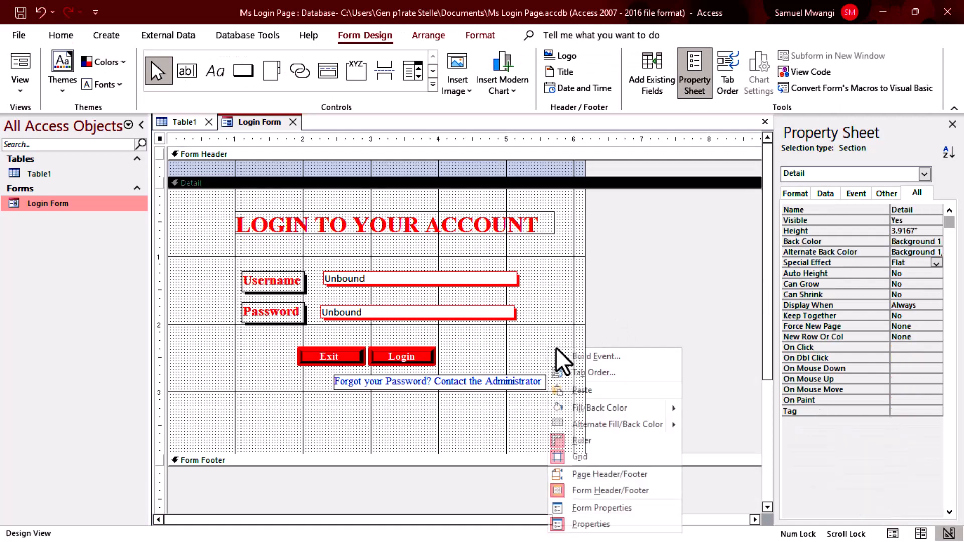
{"action": "left_click", "coordinate": [615, 508]}
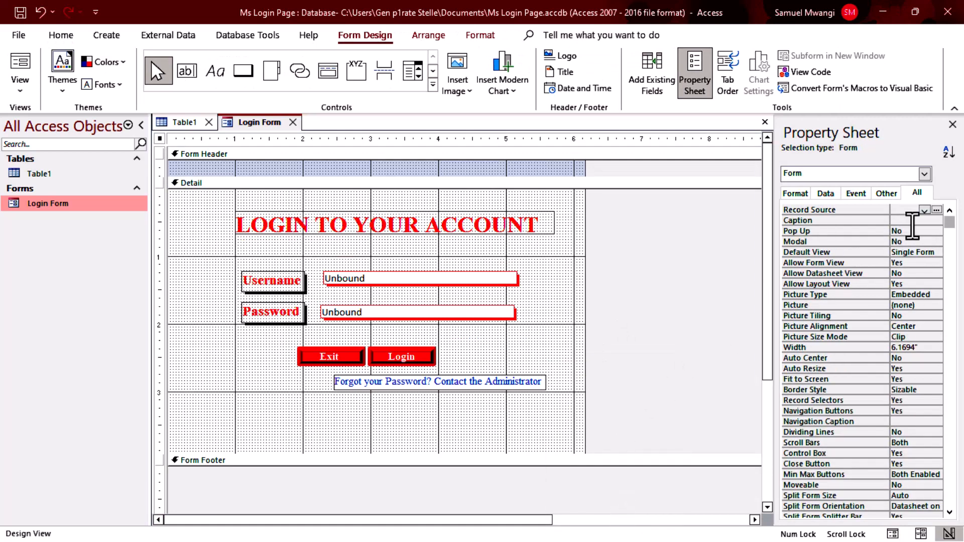
{"action": "left_click", "coordinate": [920, 231]}
{"action": "left_click", "coordinate": [937, 231]}
{"action": "left_click", "coordinate": [923, 241]}
{"action": "left_click", "coordinate": [922, 242]}
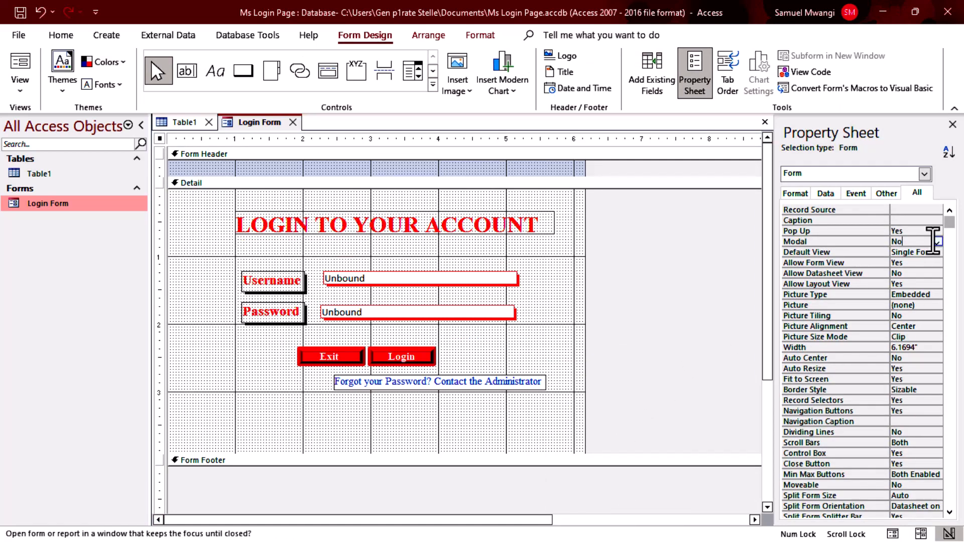
{"action": "left_click", "coordinate": [936, 242]}
{"action": "left_click", "coordinate": [924, 251]}
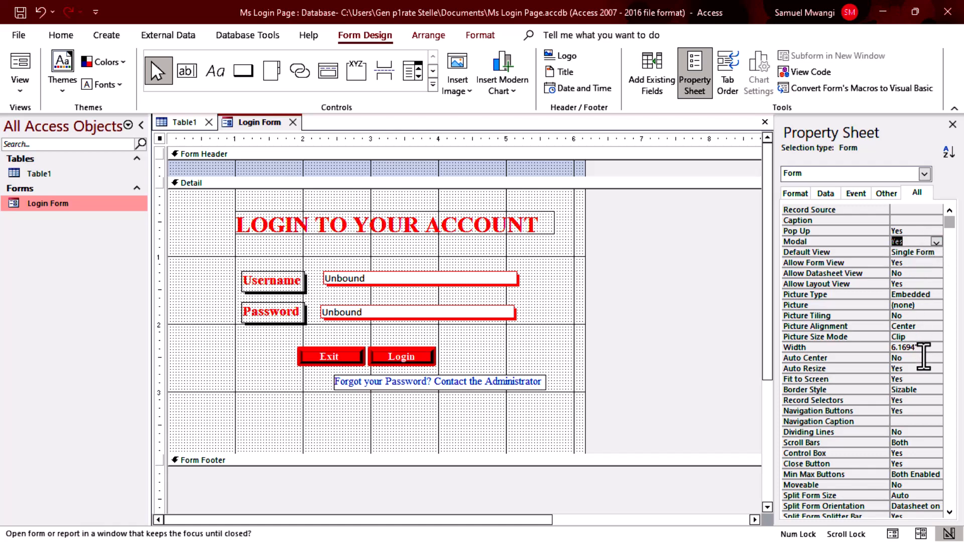
{"action": "left_click", "coordinate": [922, 358]}
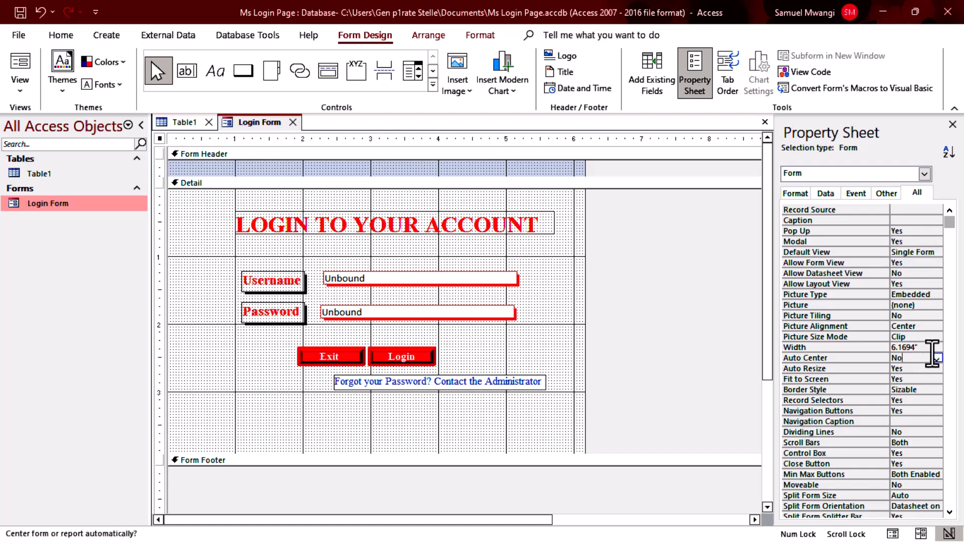
{"action": "left_click", "coordinate": [937, 358]}
{"action": "left_click", "coordinate": [925, 368]}
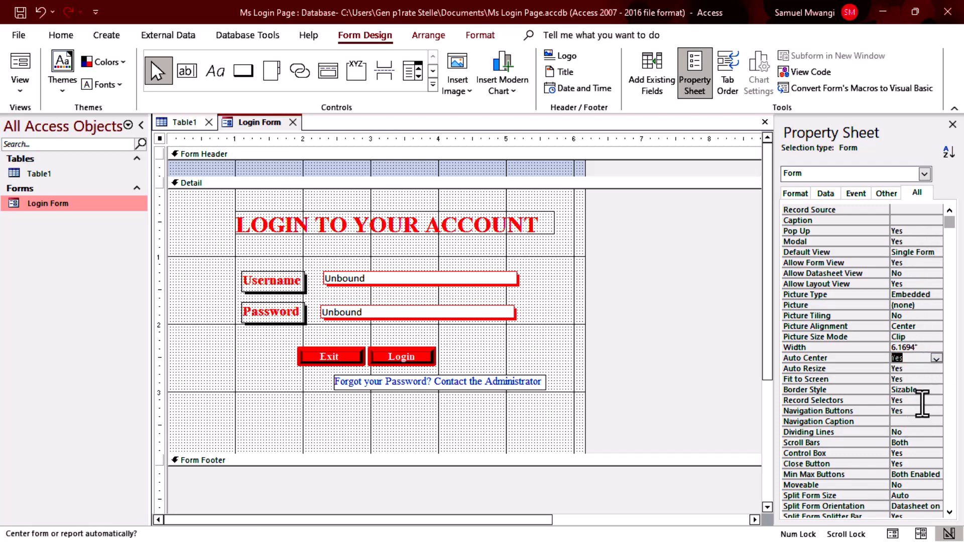
Set Record Selectors and Navigation Buttons to No and Scroll Bars to Neither.
{"action": "left_click", "coordinate": [922, 401]}
{"action": "left_click", "coordinate": [936, 401]}
{"action": "left_click", "coordinate": [925, 411]}
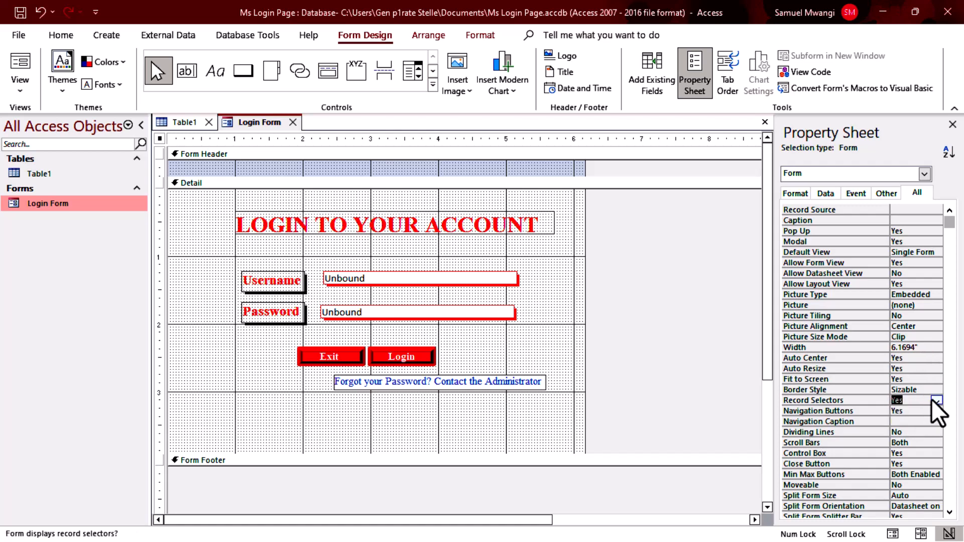
{"action": "left_click", "coordinate": [936, 400]}
{"action": "left_click", "coordinate": [928, 424]}
{"action": "left_click", "coordinate": [925, 411]}
{"action": "left_click", "coordinate": [936, 410]}
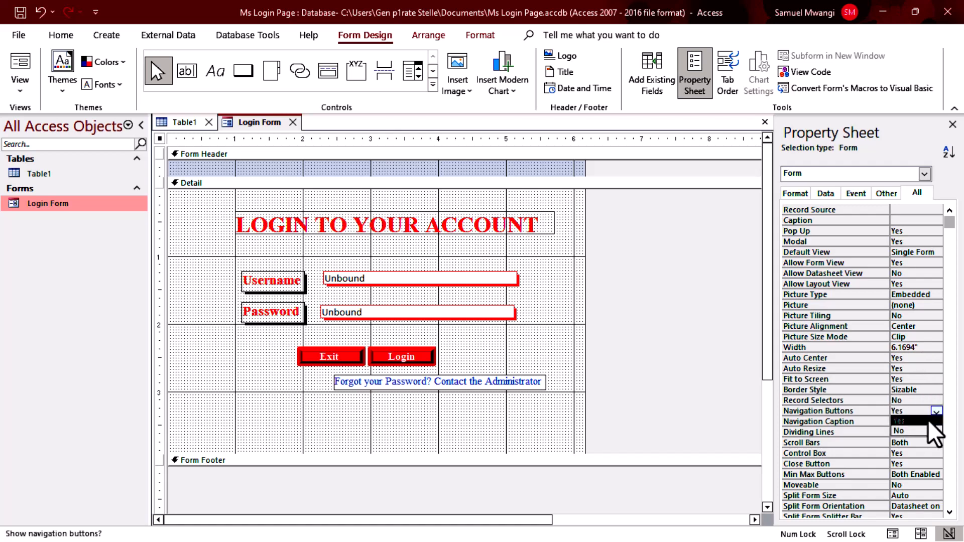
{"action": "left_click", "coordinate": [925, 431]}
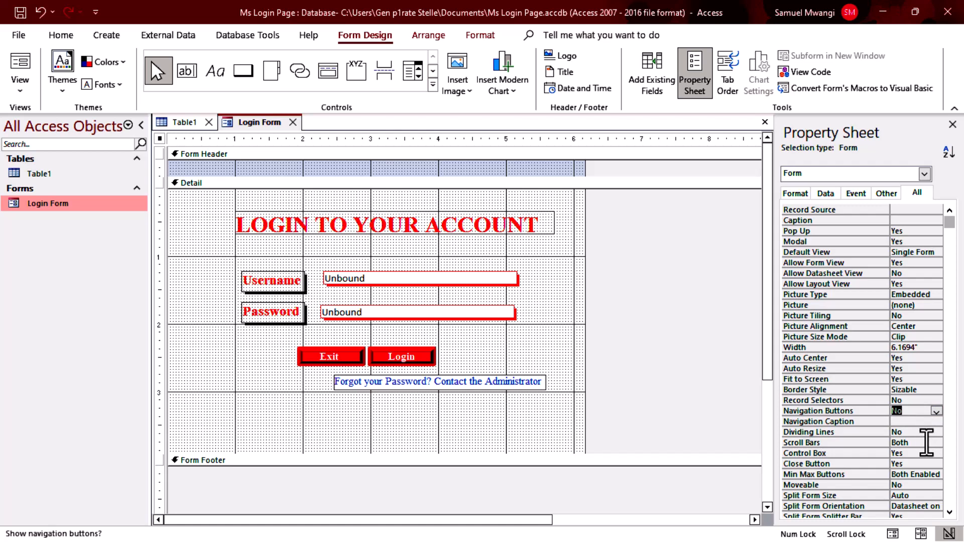
{"action": "left_click", "coordinate": [927, 443]}
{"action": "left_click", "coordinate": [936, 442]}
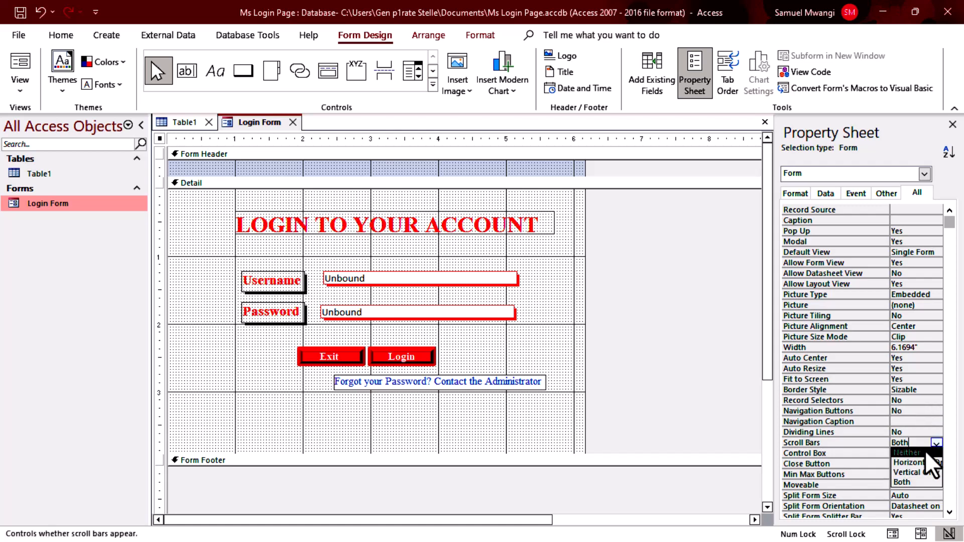
{"action": "left_click", "coordinate": [928, 452]}
{"action": "scroll", "coordinate": [930, 443], "scroll_direction": "down", "scroll_amount": 2}
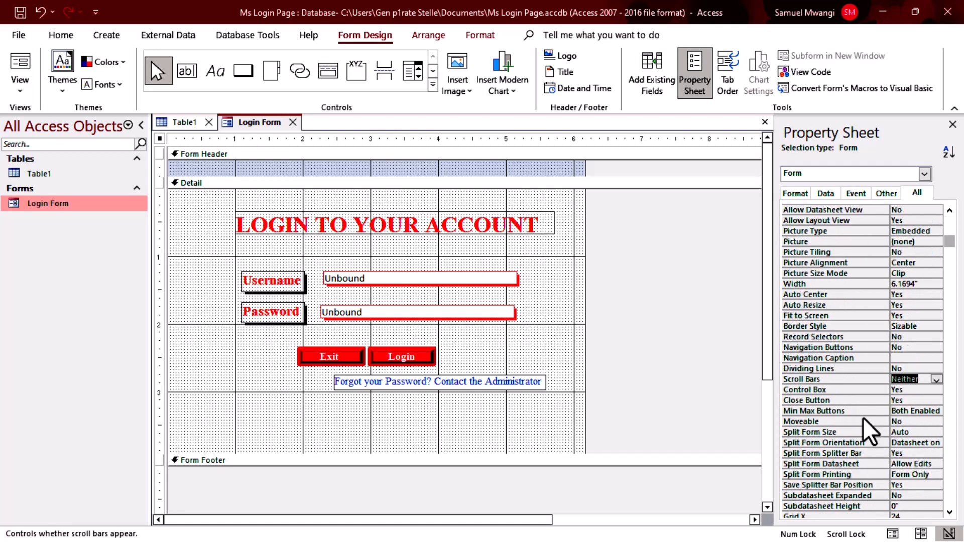
{"action": "left_click", "coordinate": [692, 358]}
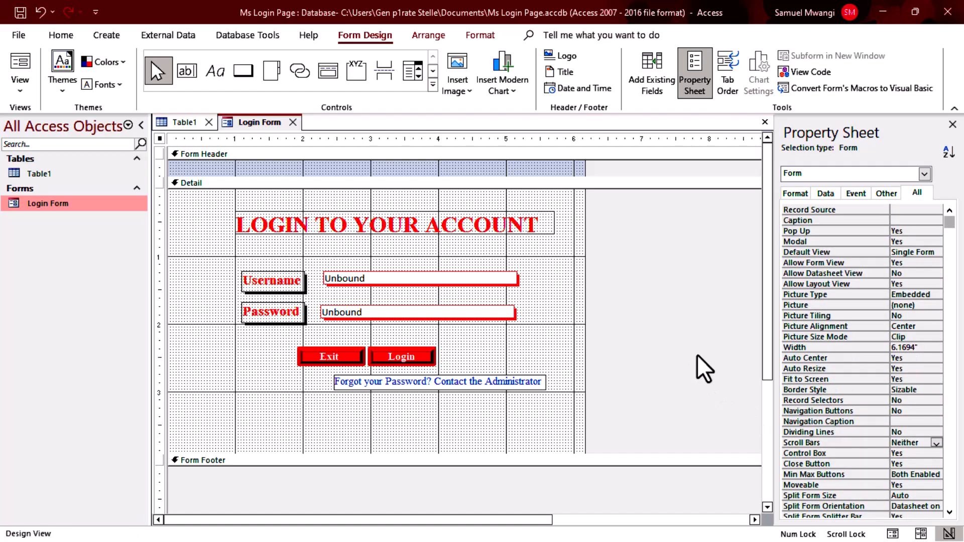
Run Login Form in Form View and reposition the floating pop-up login window.
{"action": "left_click", "coordinate": [20, 64]}
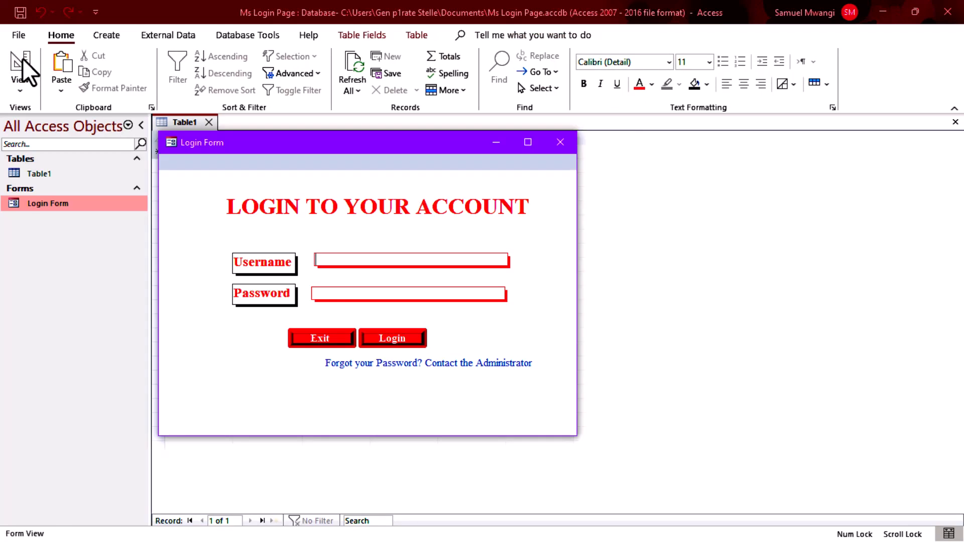
{"action": "left_click_drag", "start_coordinate": [336, 150], "coordinate": [481, 171]}
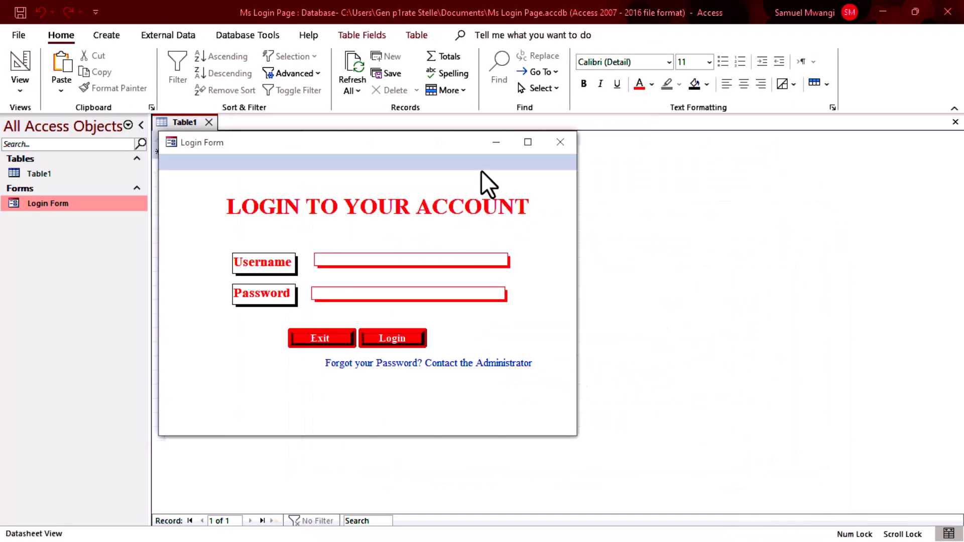
{"action": "left_click_drag", "start_coordinate": [432, 143], "coordinate": [639, 203]}
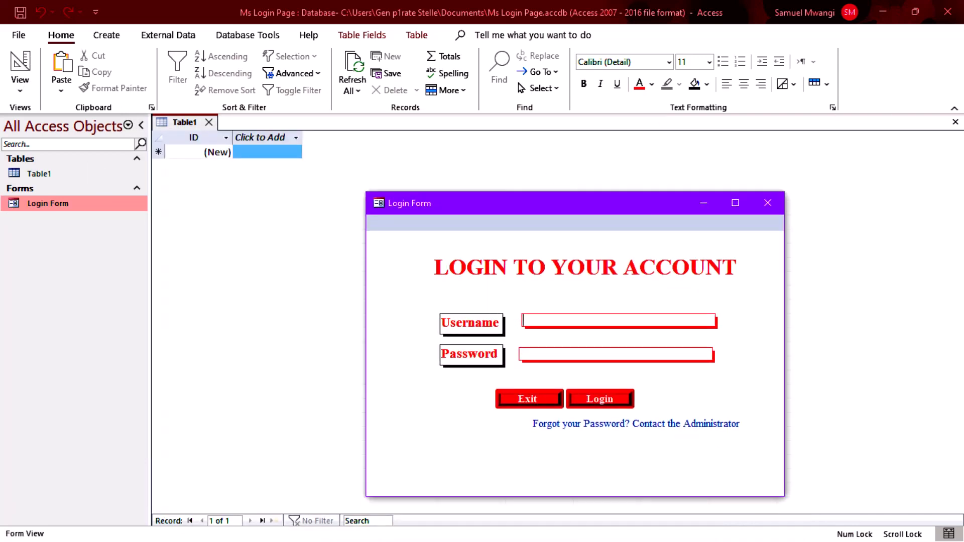
{"action": "left_click", "coordinate": [267, 281]}
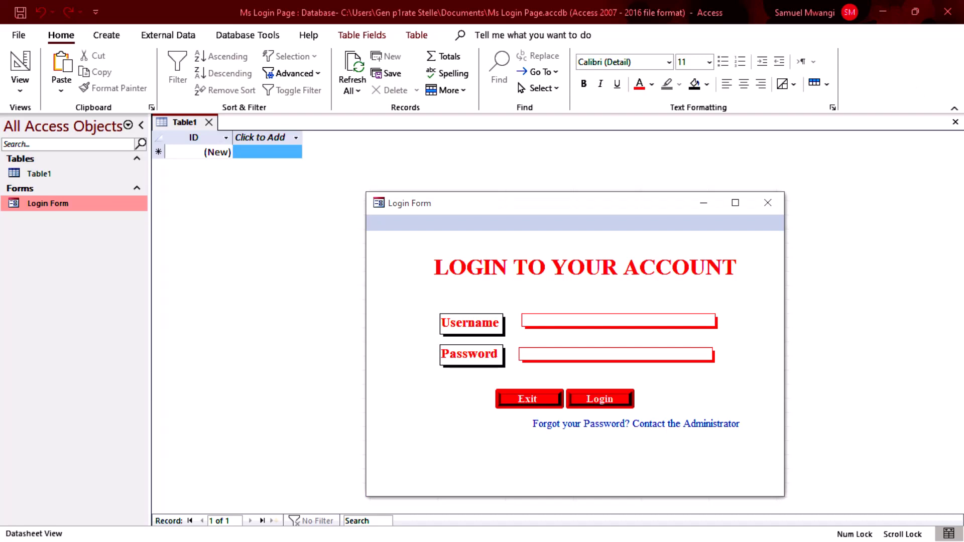
{"action": "left_click_drag", "start_coordinate": [532, 210], "coordinate": [402, 156]}
Try the Login button, cancel the print prompt, and enter sample username and password text.
{"action": "left_click", "coordinate": [452, 341]}
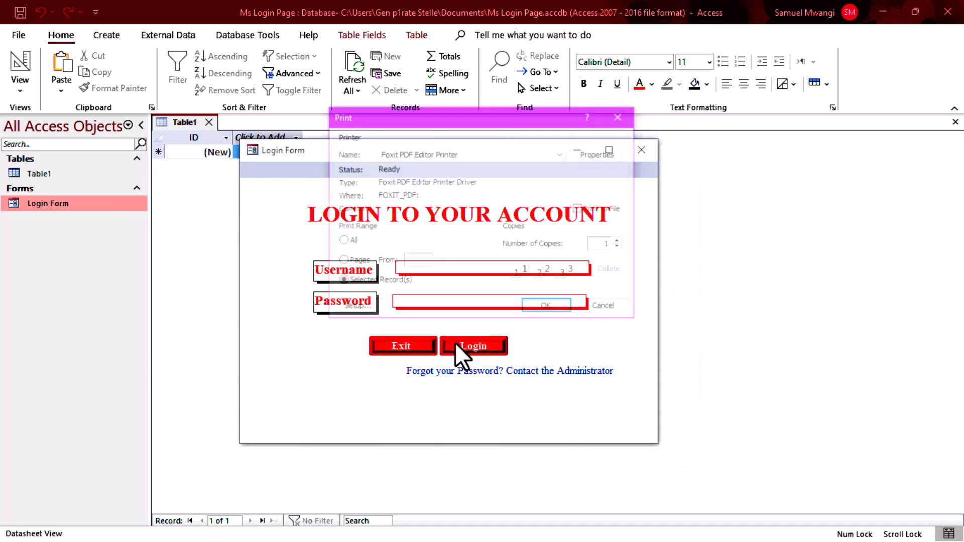
{"action": "left_click", "coordinate": [619, 306]}
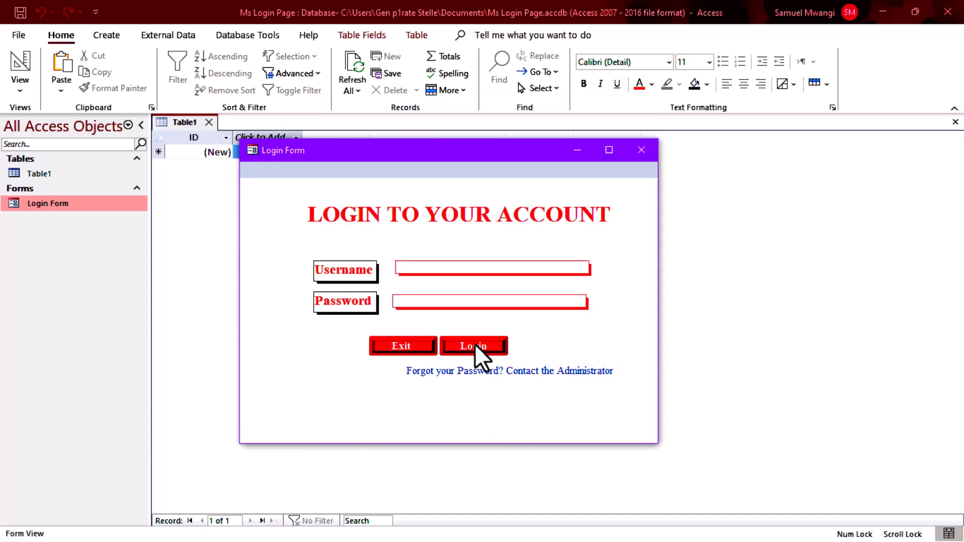
{"action": "left_click", "coordinate": [489, 268]}
{"action": "type", "text": "zsfsdfs"}
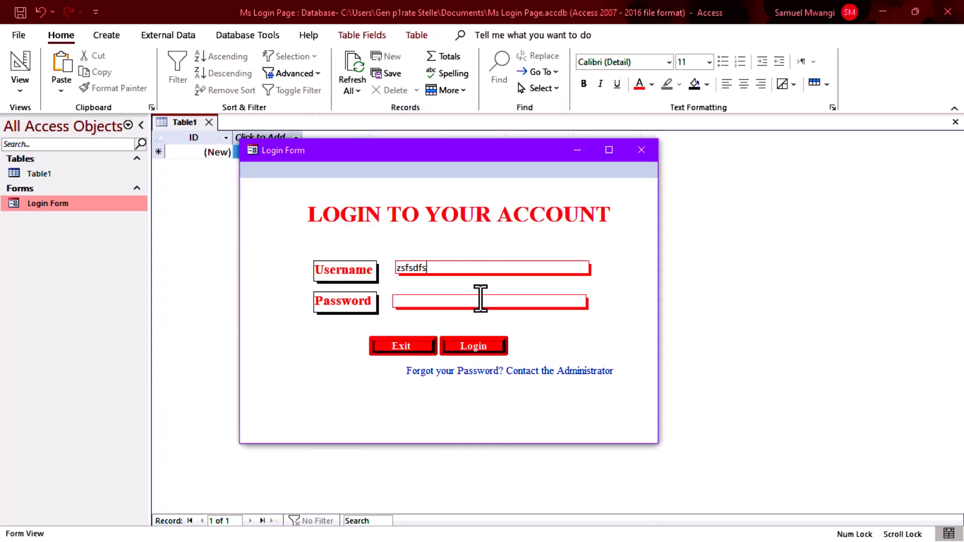
{"action": "left_click_drag", "start_coordinate": [480, 300], "coordinate": [374, 294]}
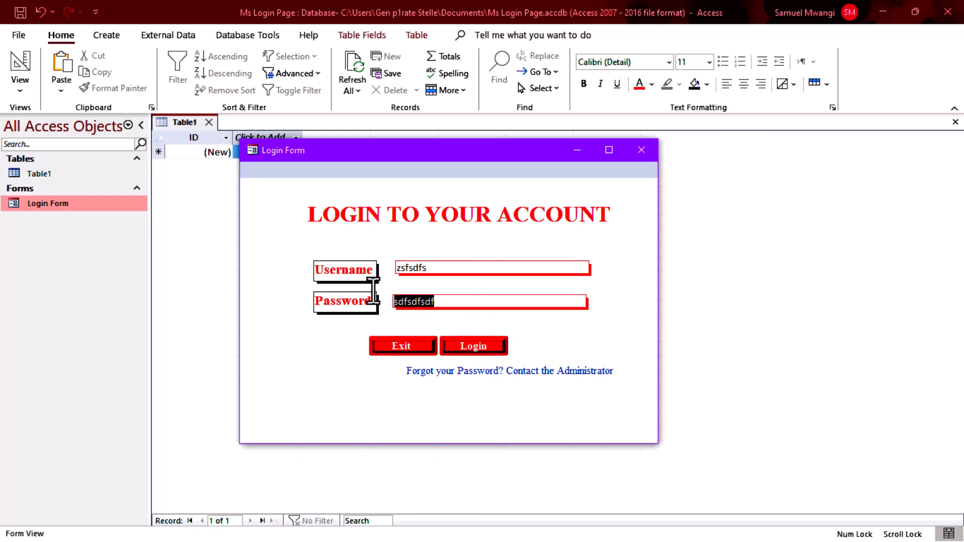
{"action": "right_click", "coordinate": [547, 242]}
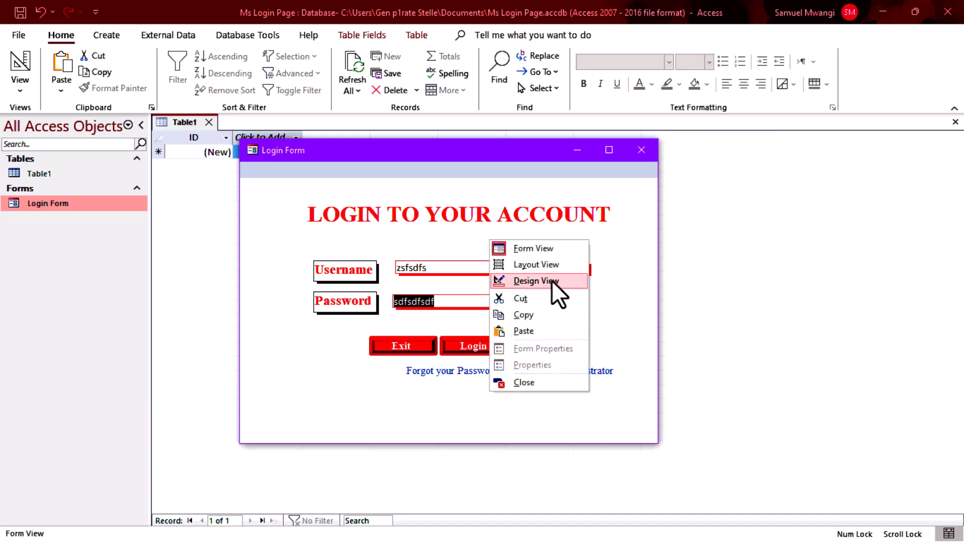
Back in Design View, browse the Password box's Format and Text Format options, leaving Format empty.
{"action": "left_click", "coordinate": [552, 280]}
{"action": "left_click", "coordinate": [459, 311]}
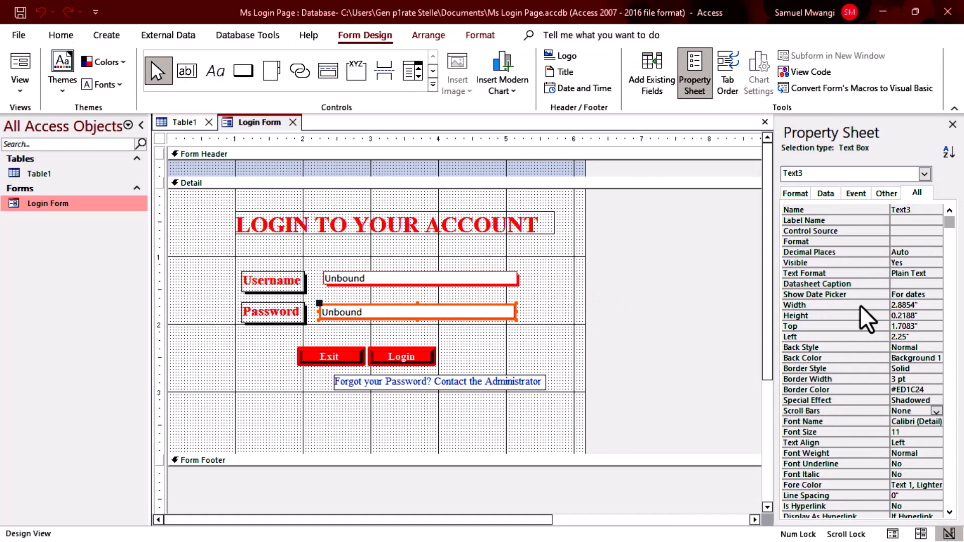
{"action": "left_click", "coordinate": [904, 242]}
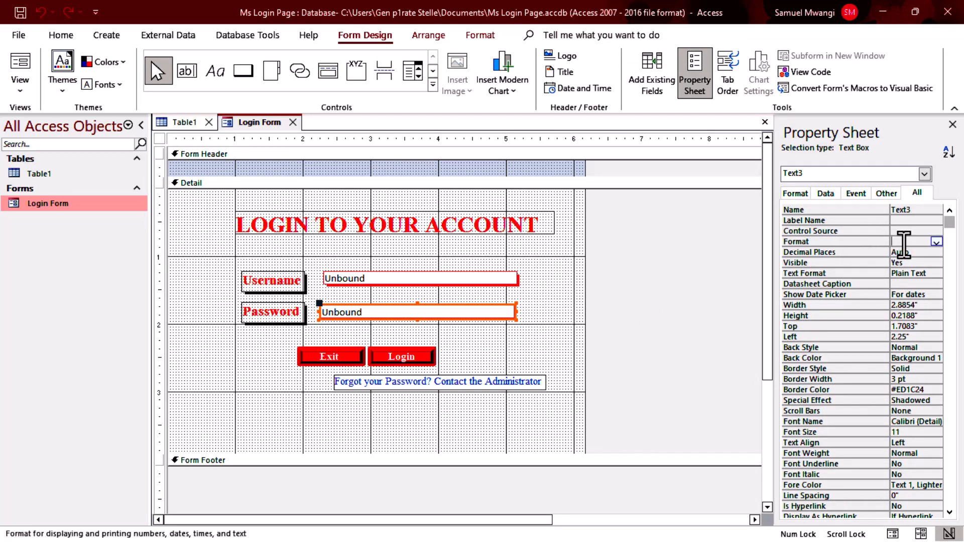
{"action": "left_click", "coordinate": [936, 242]}
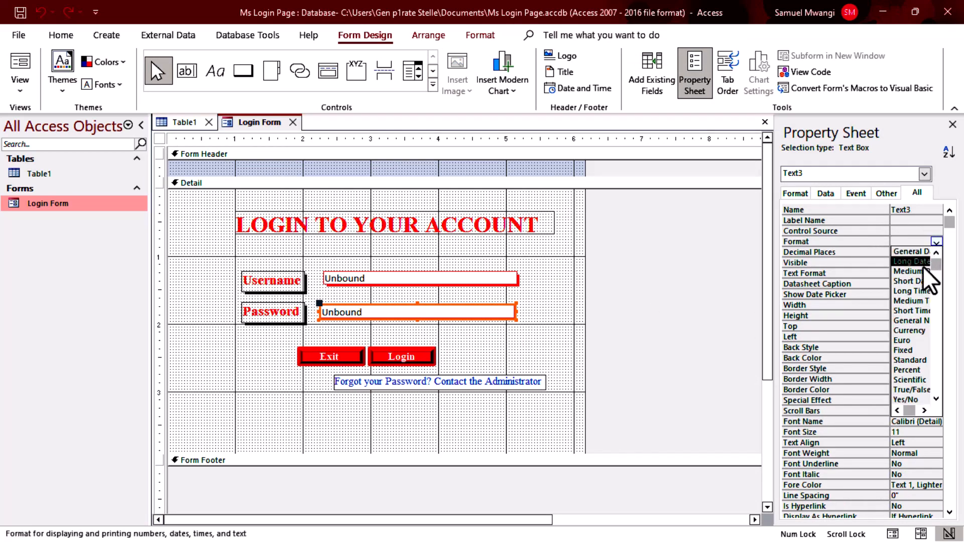
{"action": "scroll", "coordinate": [922, 326], "scroll_direction": "down", "scroll_amount": 1}
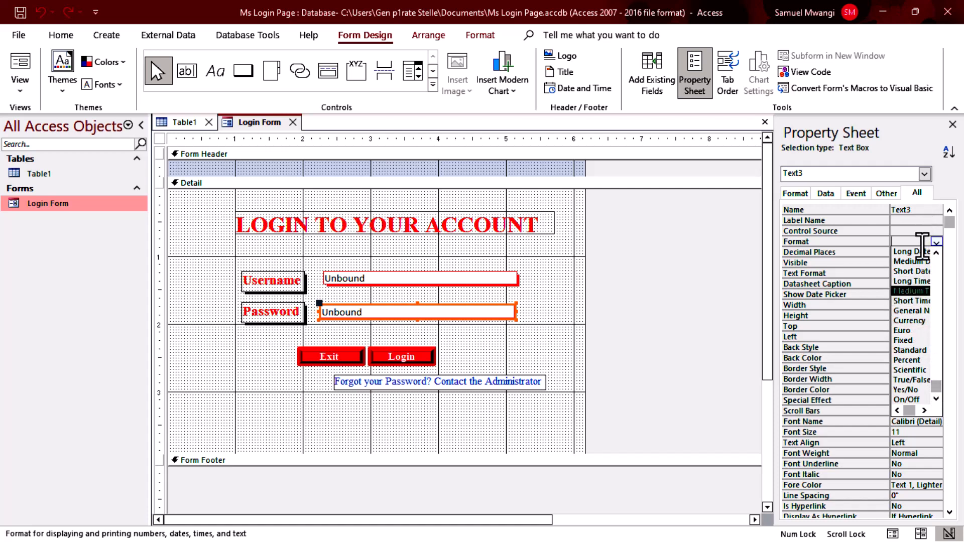
{"action": "left_click", "coordinate": [894, 231]}
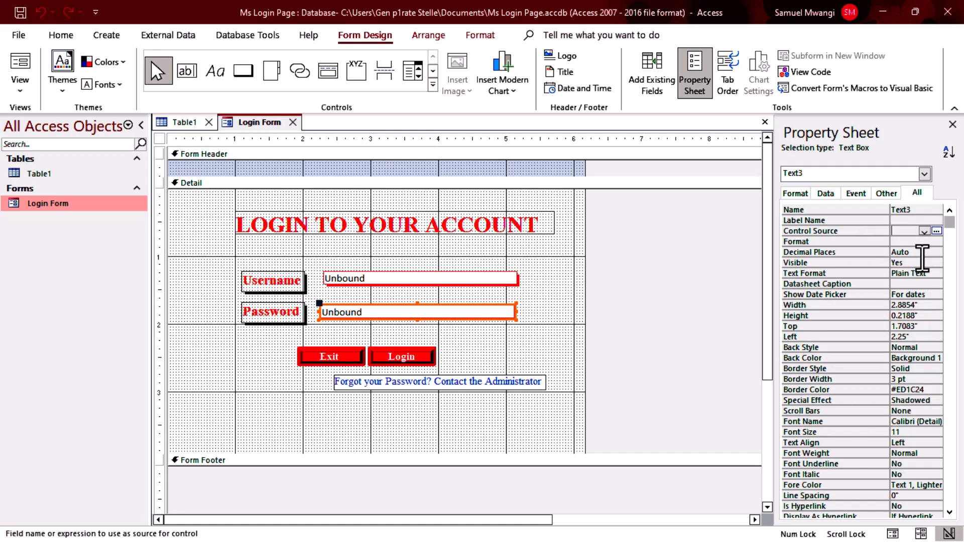
{"action": "left_click", "coordinate": [936, 273]}
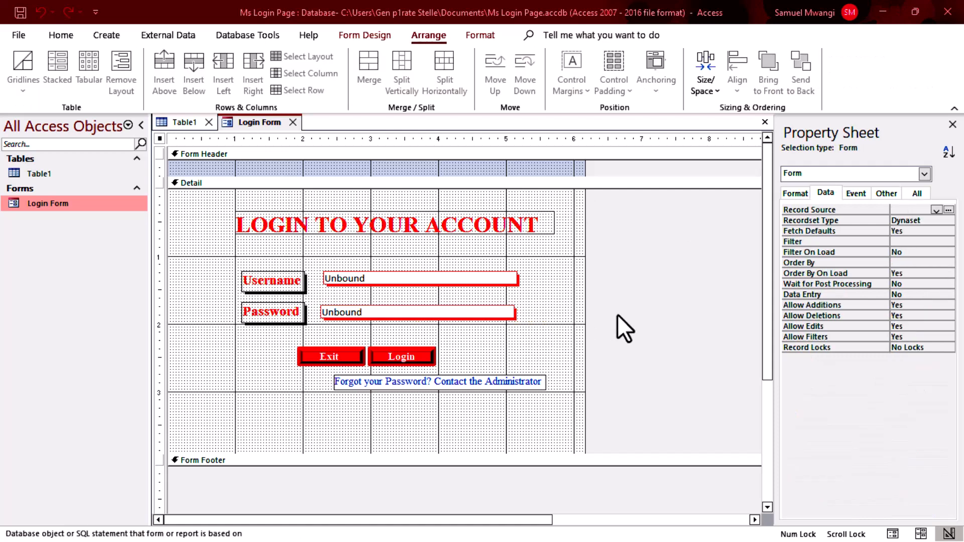
Apply the Password input mask to the Password box through the Input Mask Wizard.
{"action": "left_click", "coordinate": [387, 313]}
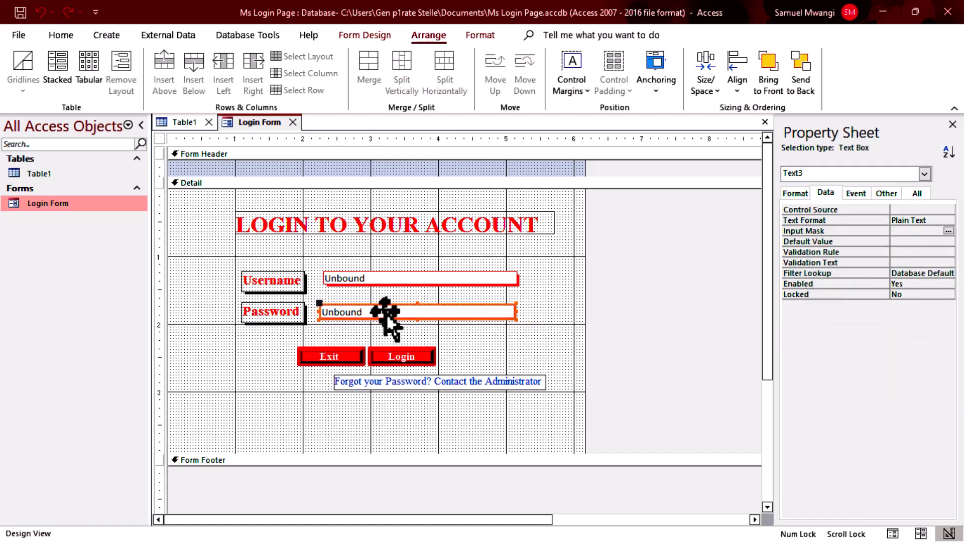
{"action": "left_click", "coordinate": [798, 193]}
{"action": "left_click", "coordinate": [918, 194]}
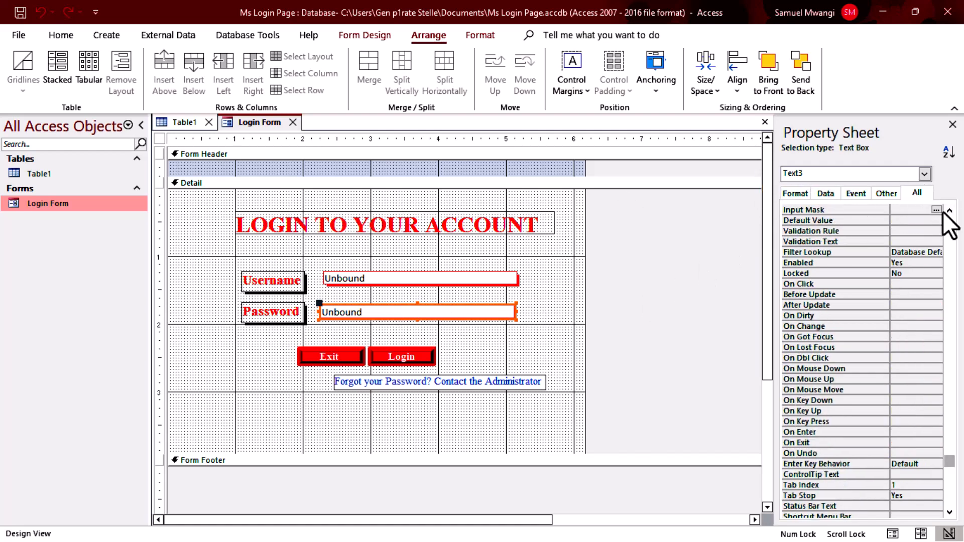
{"action": "left_click", "coordinate": [825, 194]}
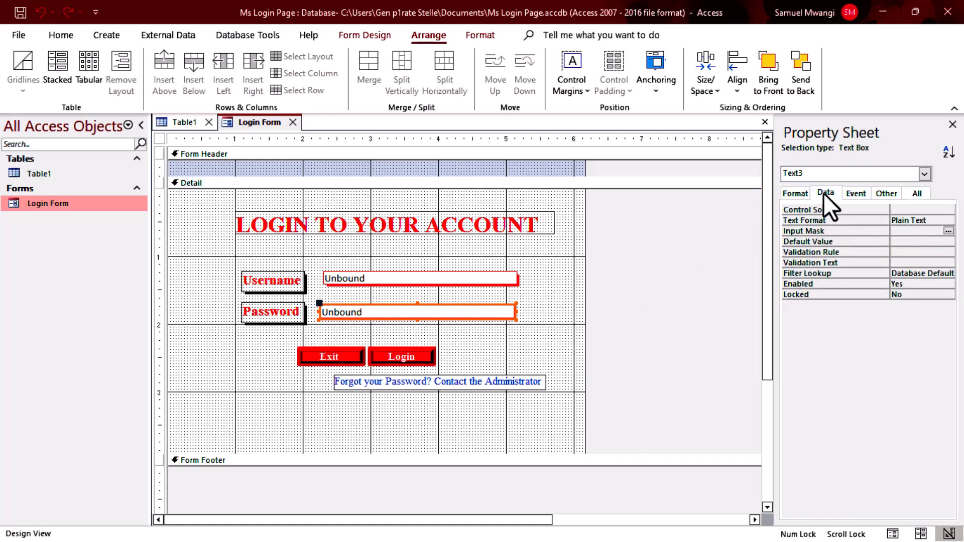
{"action": "left_click", "coordinate": [826, 232]}
{"action": "left_click", "coordinate": [949, 231]}
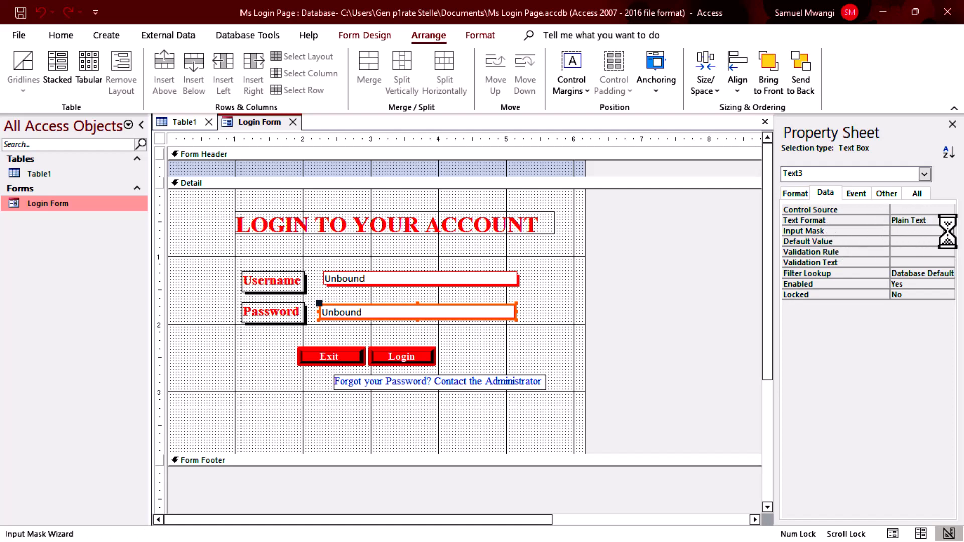
{"action": "left_click", "coordinate": [501, 250]}
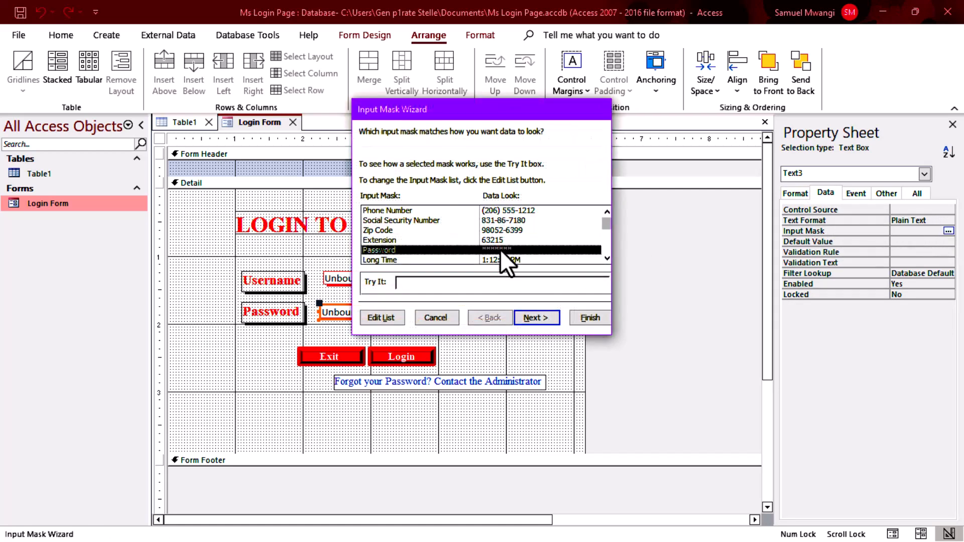
{"action": "left_click", "coordinate": [536, 317]}
{"action": "left_click", "coordinate": [606, 319]}
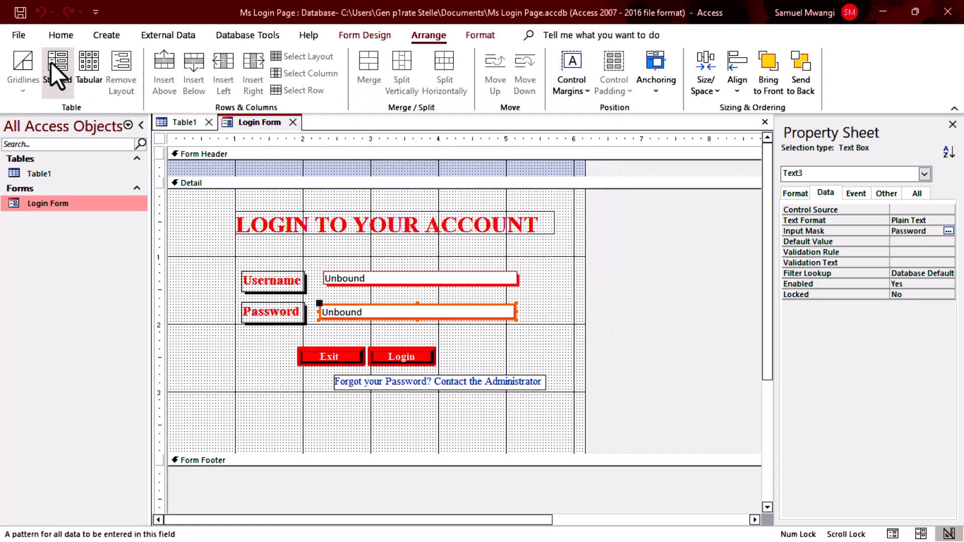
Confirm in Form View that typed password characters show as asterisks, then return to Design View.
{"action": "left_click", "coordinate": [61, 35]}
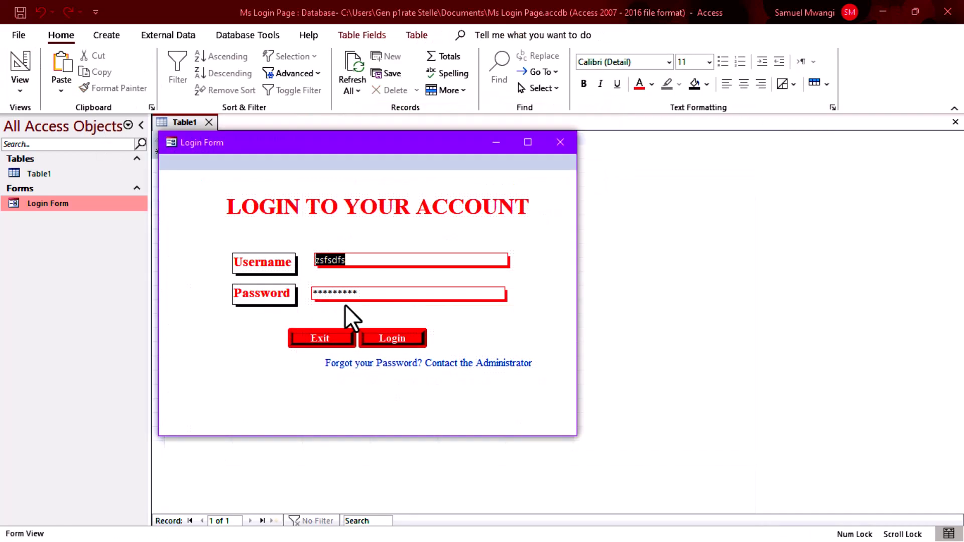
{"action": "left_click", "coordinate": [367, 294]}
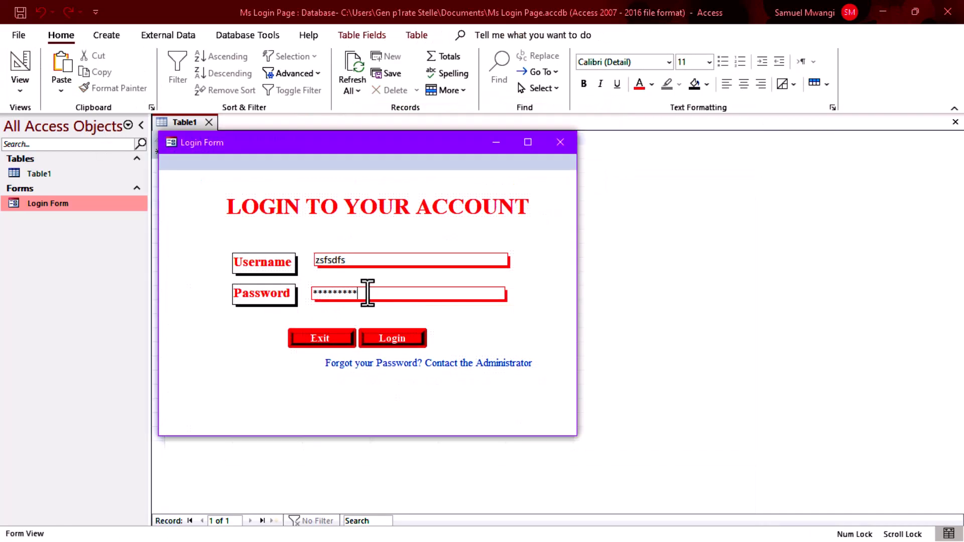
{"action": "key", "text": "BackSpace"}
{"action": "key", "text": "BackSpace"}
{"action": "key", "text": "BackSpace"}
{"action": "key", "text": "BackSpace"}
{"action": "key", "text": "BackSpace"}
{"action": "key", "text": "BackSpace"}
{"action": "key", "text": "BackSpace"}
{"action": "key", "text": "BackSpace"}
{"action": "key", "text": "BackSpace"}
{"action": "type", "text": "***************"}
{"action": "right_click", "coordinate": [473, 320]}
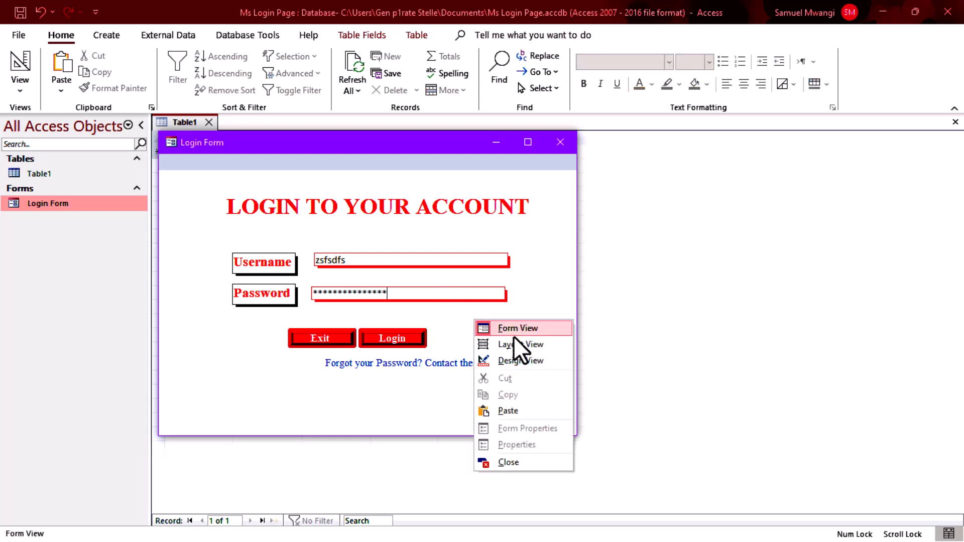
{"action": "left_click", "coordinate": [517, 361]}
Rename the Login button from Command19 to btnLogin.
{"action": "left_click", "coordinate": [418, 357]}
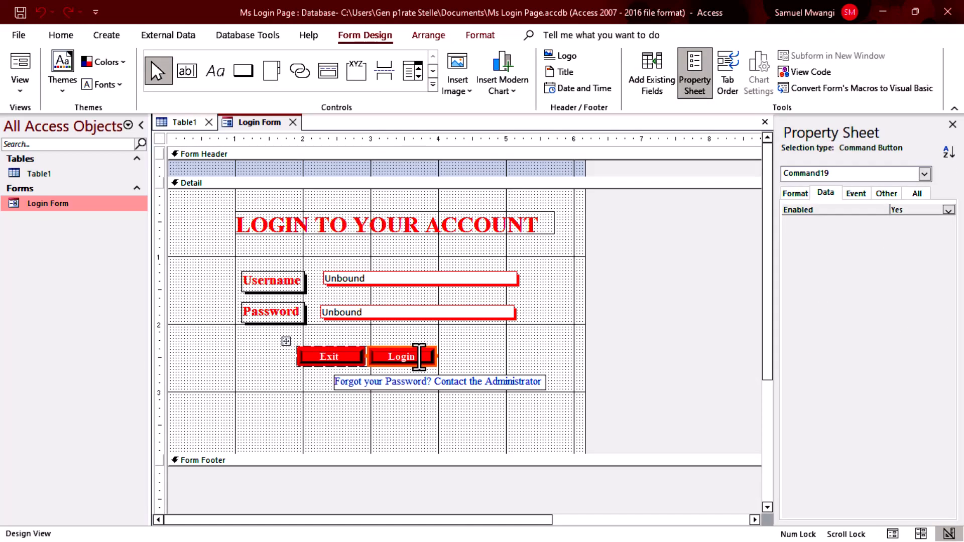
{"action": "left_click", "coordinate": [500, 360]}
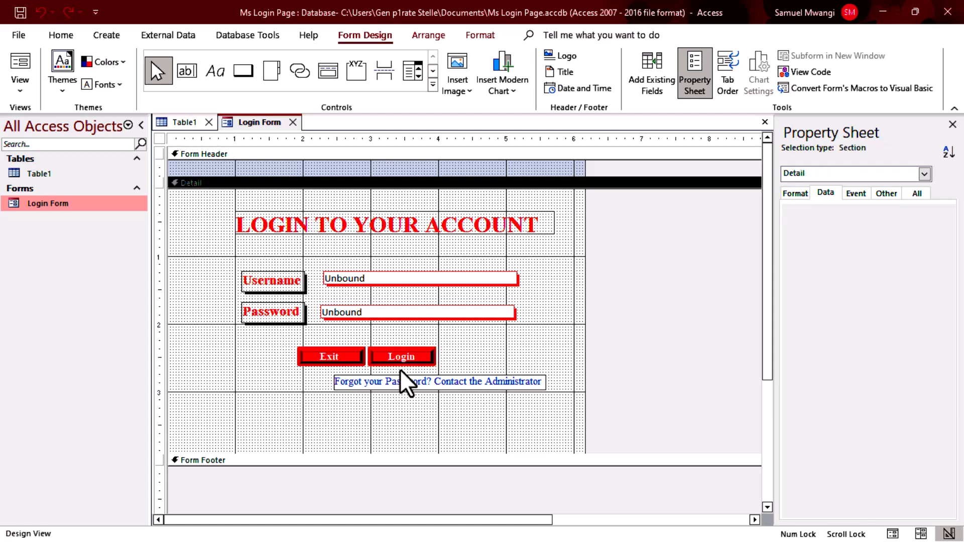
{"action": "left_click", "coordinate": [404, 358]}
{"action": "left_click", "coordinate": [917, 193]}
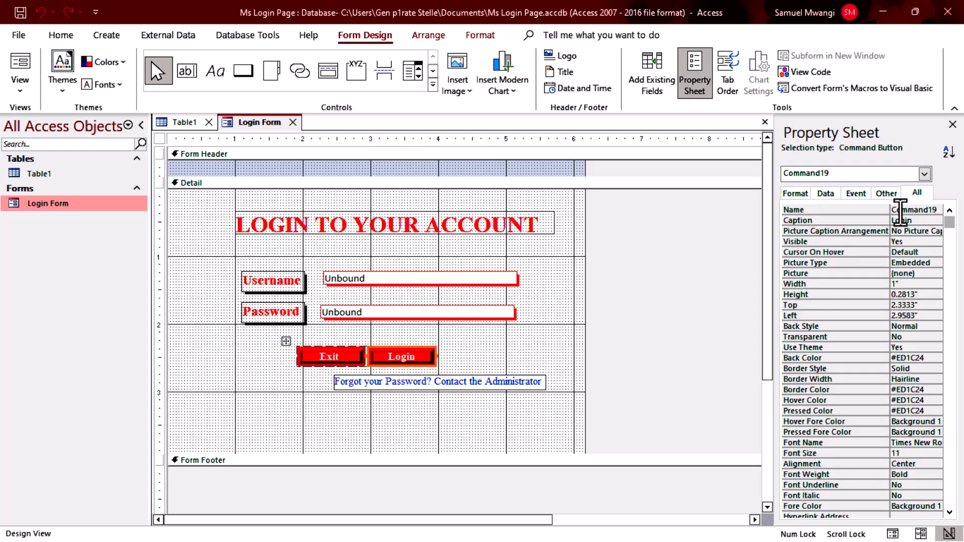
{"action": "left_click", "coordinate": [914, 210]}
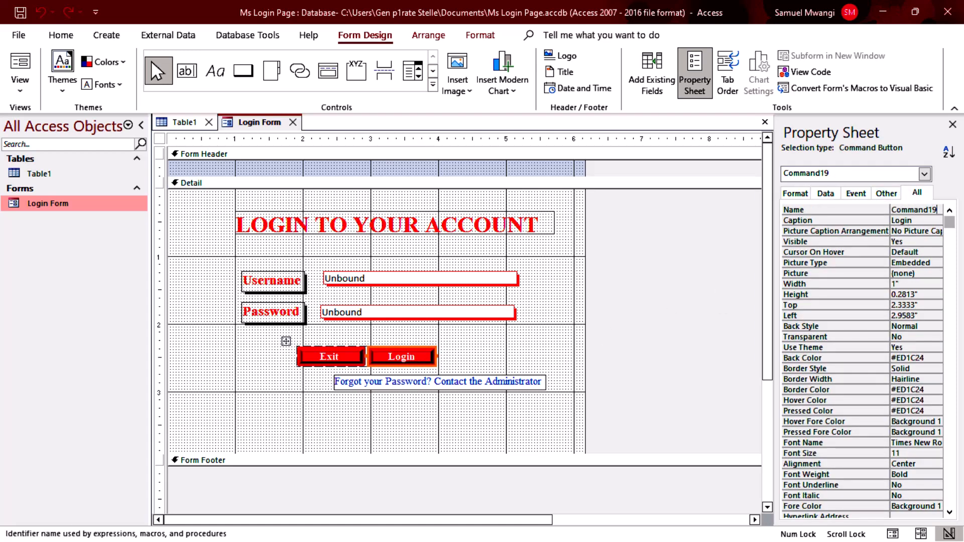
{"action": "key", "text": "BackSpace"}
{"action": "key", "text": "BackSpace"}
{"action": "key", "text": "BackSpace"}
{"action": "key", "text": "BackSpace"}
{"action": "key", "text": "BackSpace"}
{"action": "key", "text": "BackSpace"}
{"action": "type", "text": "btnLogin"}
{"action": "key", "text": "Return"}
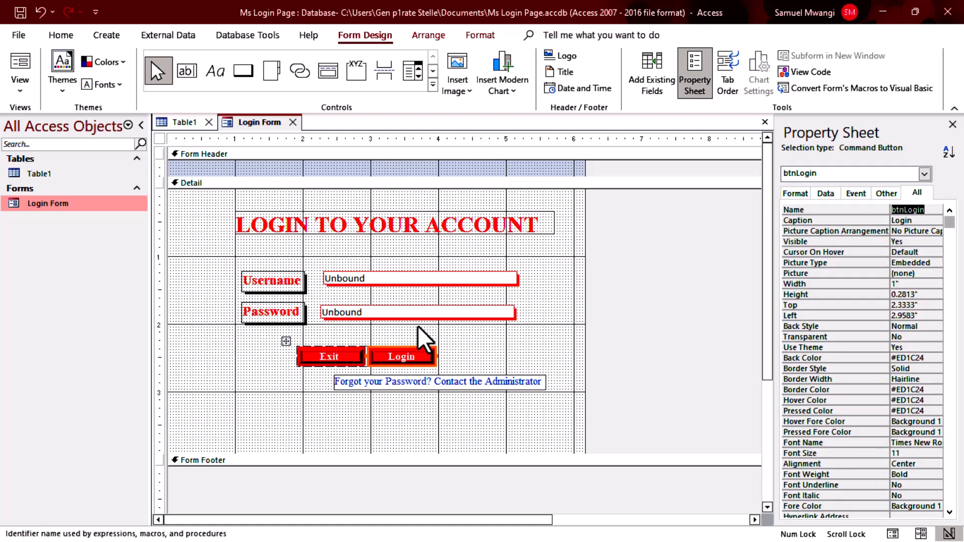
Rename the password and username text boxes to txtPassword and txtUsername.
{"action": "left_click", "coordinate": [380, 312]}
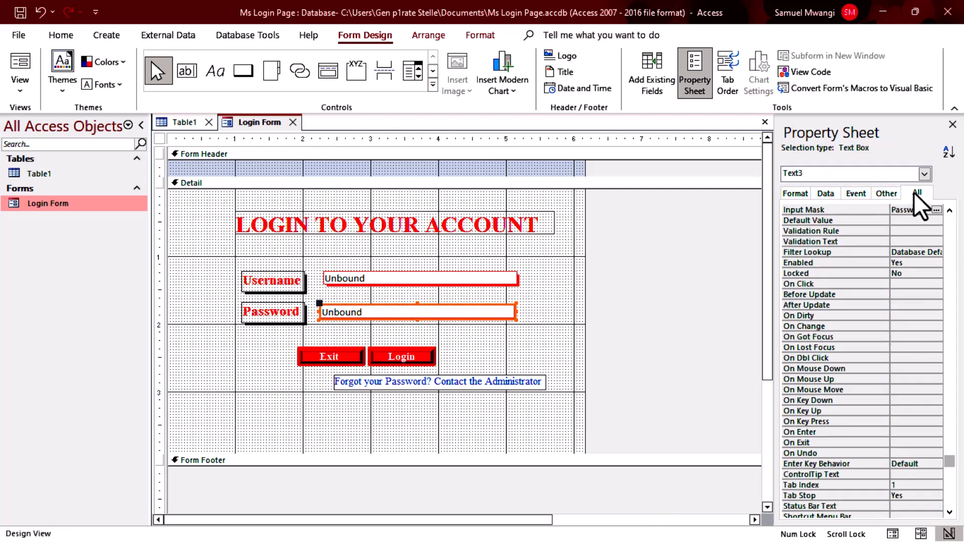
{"action": "scroll", "coordinate": [941, 254], "scroll_direction": "up", "scroll_amount": 20}
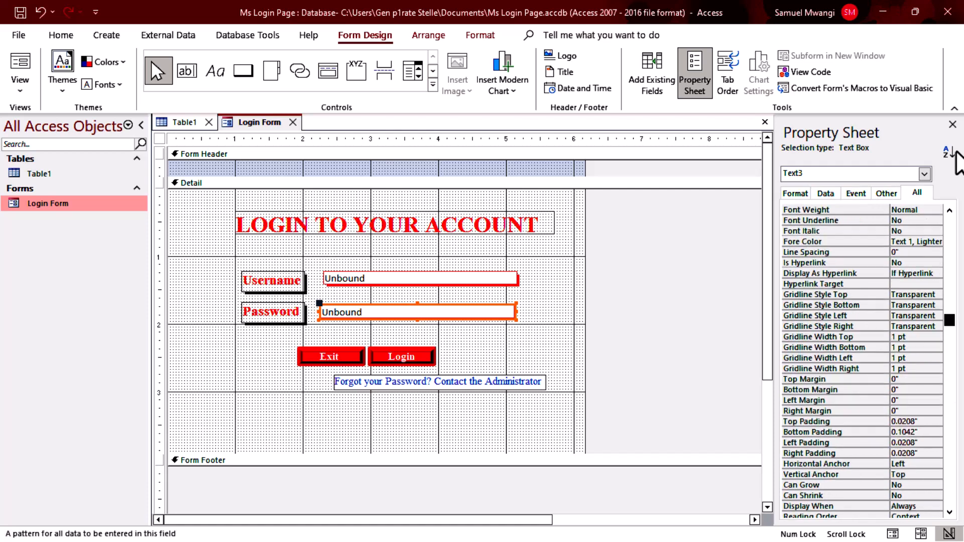
{"action": "scroll", "coordinate": [941, 211], "scroll_direction": "up", "scroll_amount": 8}
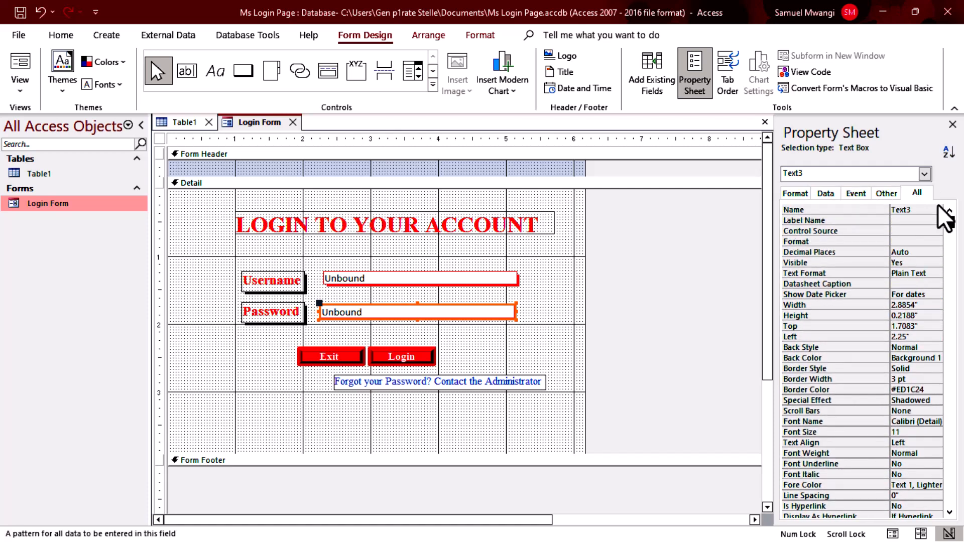
{"action": "left_click", "coordinate": [931, 210]}
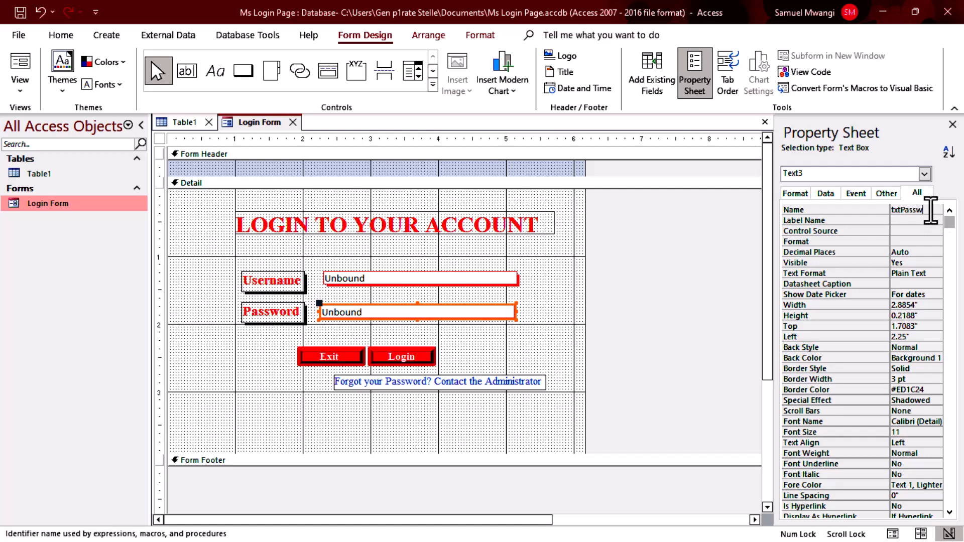
{"action": "key", "text": "Return"}
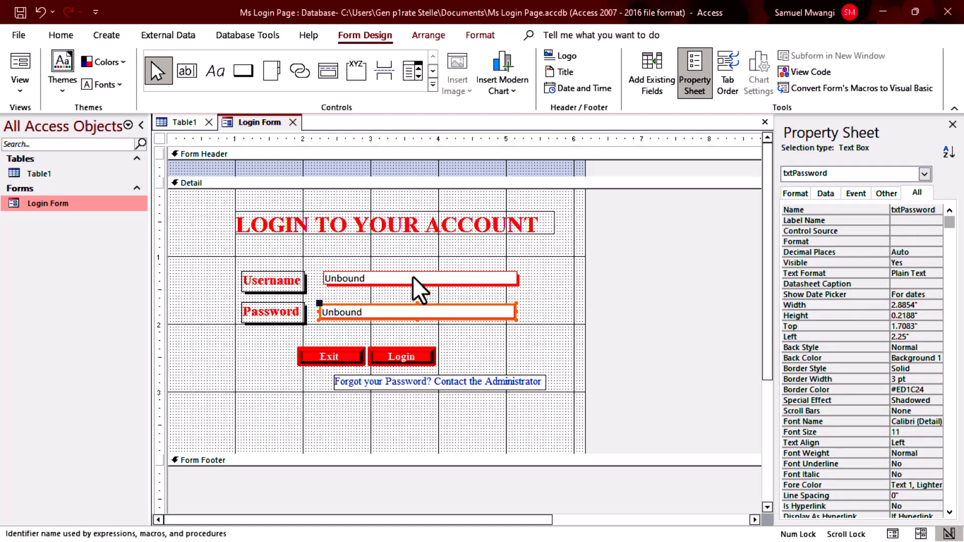
{"action": "left_click", "coordinate": [417, 279]}
{"action": "left_click", "coordinate": [925, 210]}
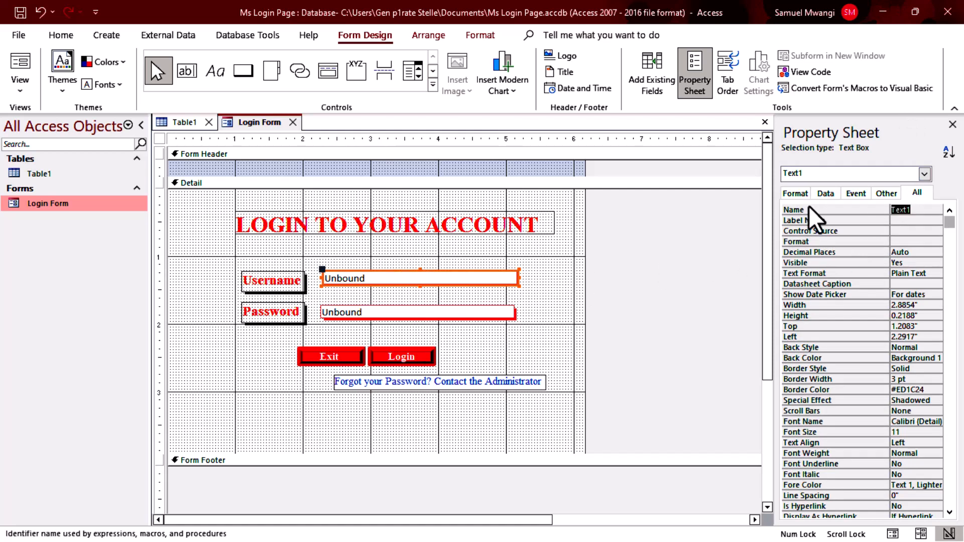
{"action": "type", "text": "txtUsername"}
{"action": "left_click", "coordinate": [650, 367]}
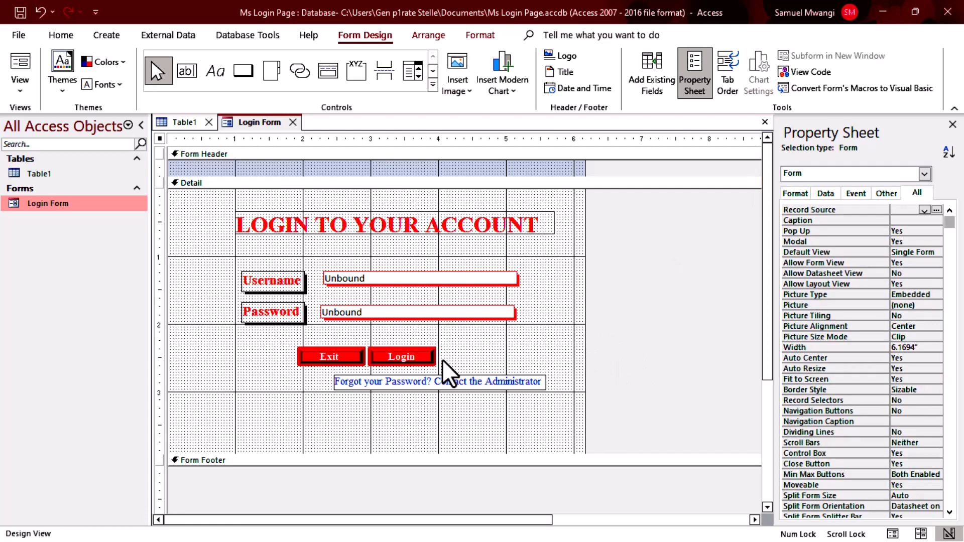
Set the Login button's On Click to [Event Procedure] and open its code.
{"action": "left_click", "coordinate": [418, 358]}
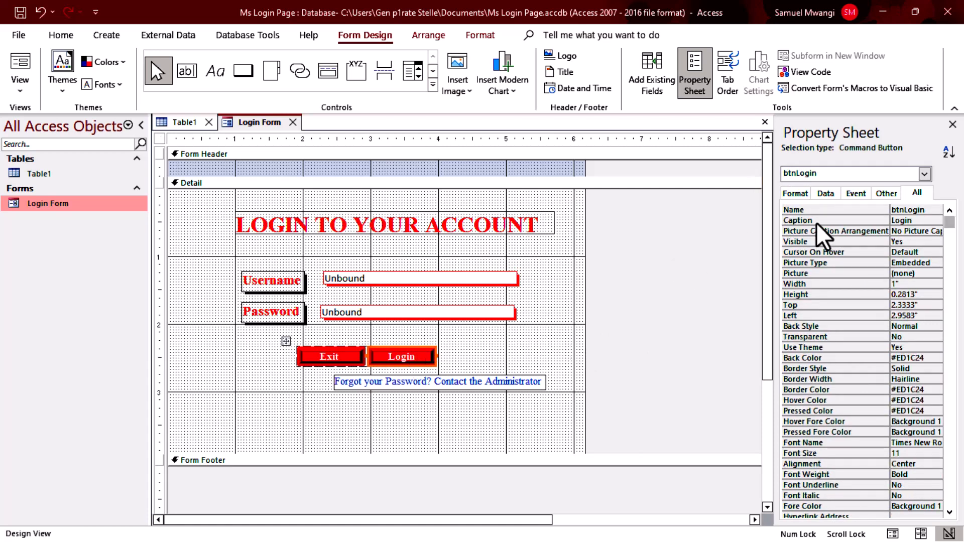
{"action": "left_click", "coordinate": [856, 194]}
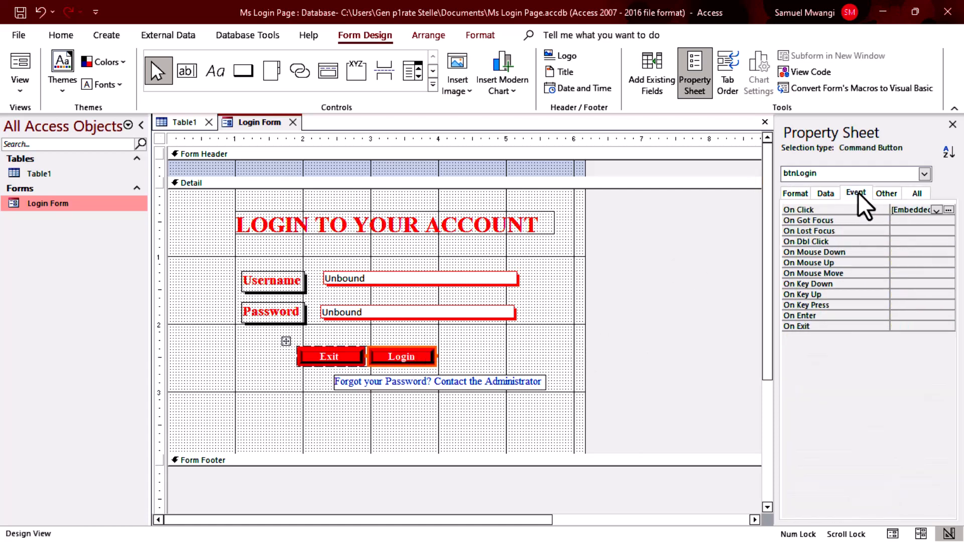
{"action": "left_click", "coordinate": [936, 210]}
{"action": "left_click", "coordinate": [938, 220]}
{"action": "left_click", "coordinate": [949, 210]}
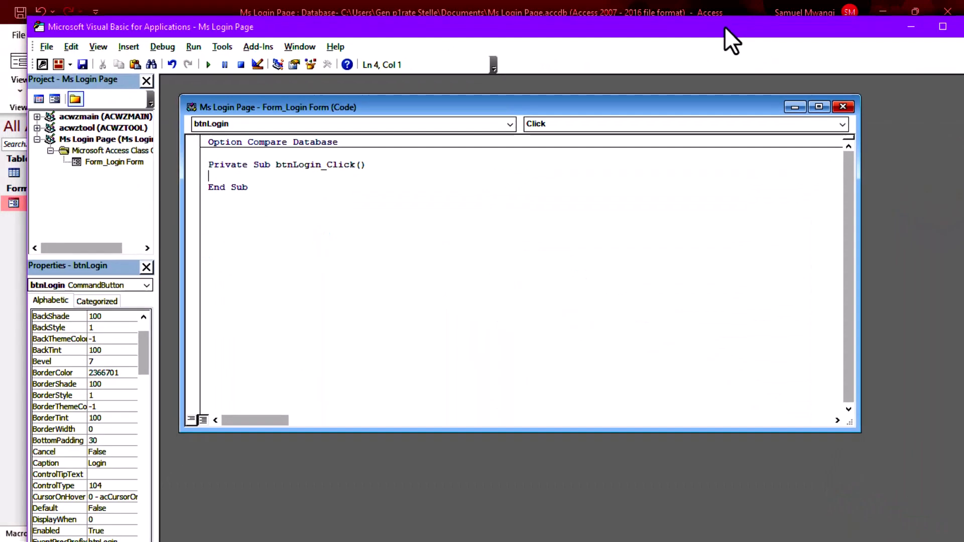
In the maximized editor, type If Me.txtUsername.Value = "Admin" Then with a MsgBox line beneath.
{"action": "left_click", "coordinate": [942, 27]}
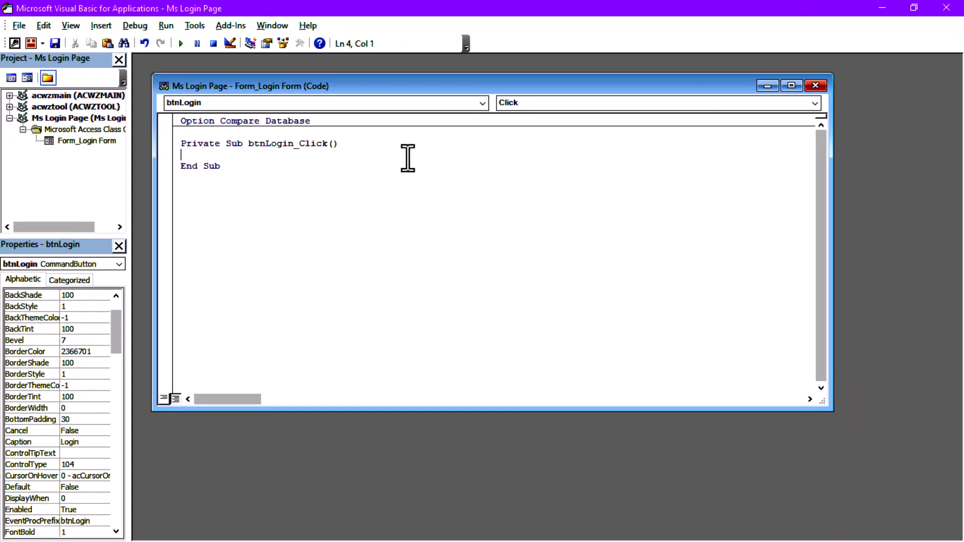
{"action": "type", "text": "//Admin admin"}
{"action": "key", "text": "BackSpace"}
{"action": "key", "text": "BackSpace"}
{"action": "key", "text": "BackSpace"}
{"action": "key", "text": "BackSpace"}
{"action": "key", "text": "BackSpace"}
{"action": "key", "text": "BackSpace"}
{"action": "key", "text": "BackSpace"}
{"action": "key", "text": "BackSpace"}
{"action": "key", "text": "BackSpace"}
{"action": "key", "text": "BackSpace"}
{"action": "key", "text": "BackSpace"}
{"action": "key", "text": "BackSpace"}
{"action": "key", "text": "BackSpace"}
{"action": "type", "text": "If Me.t"}
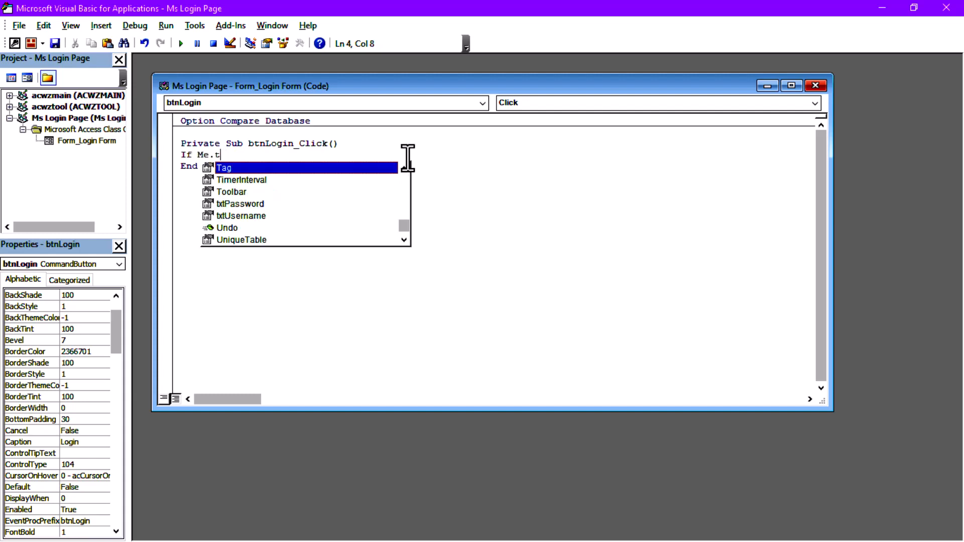
{"action": "type", "text": "xtUs"}
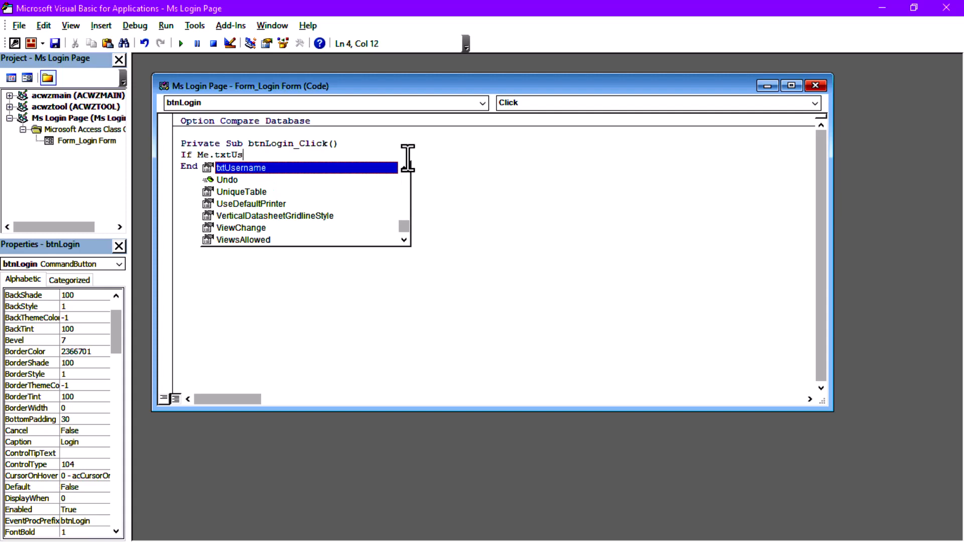
{"action": "type", "text": "e"}
{"action": "double_click", "coordinate": [284, 166]}
{"action": "type", "text": "."}
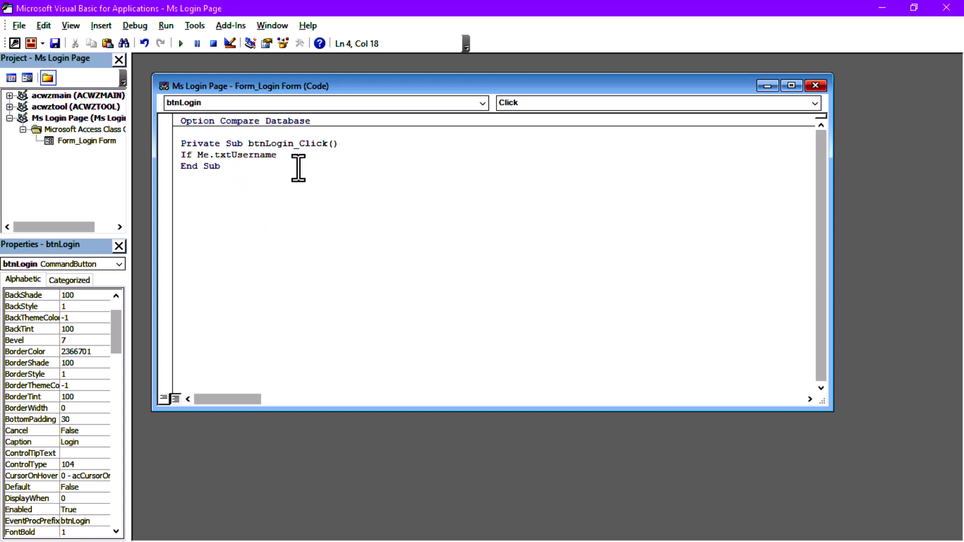
{"action": "type", "text": "Val"}
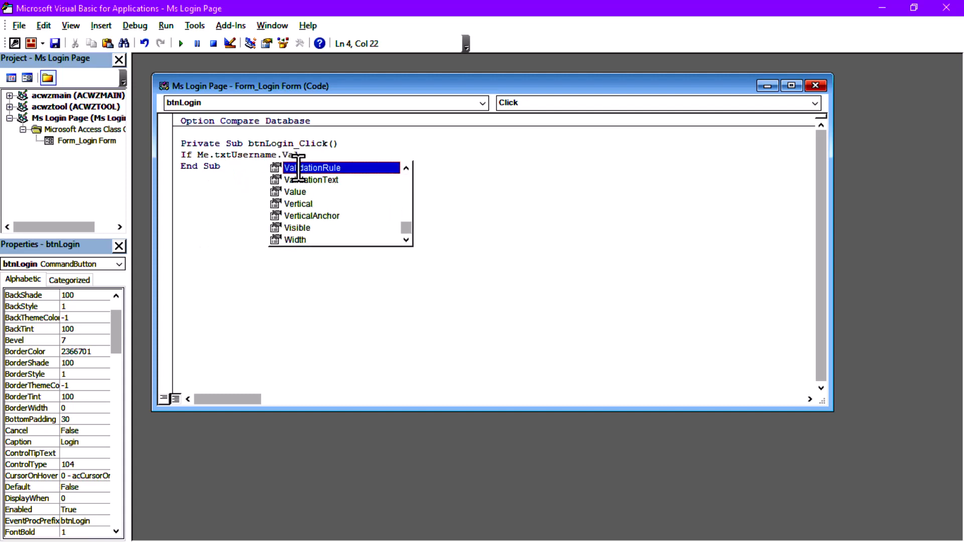
{"action": "type", "text": "ue"}
{"action": "key", "text": "Return"}
{"action": "key", "text": "Return"}
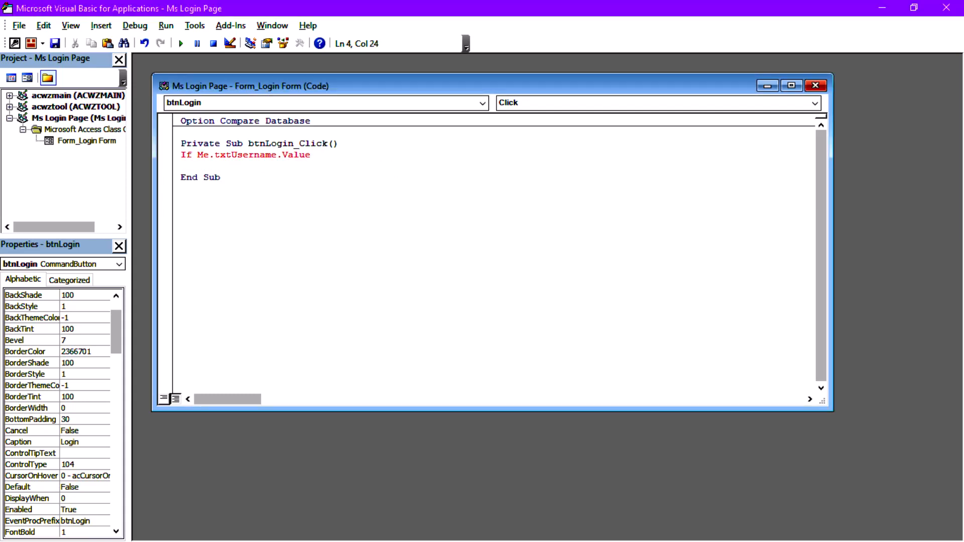
{"action": "type", "text": "= \"Adm"}
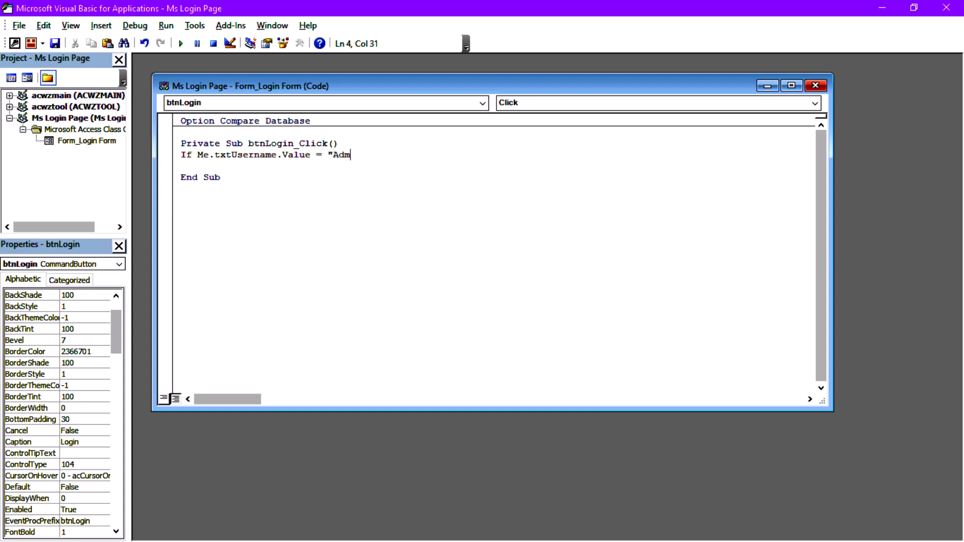
{"action": "type", "text": "in\" Then"}
{"action": "key", "text": "Return"}
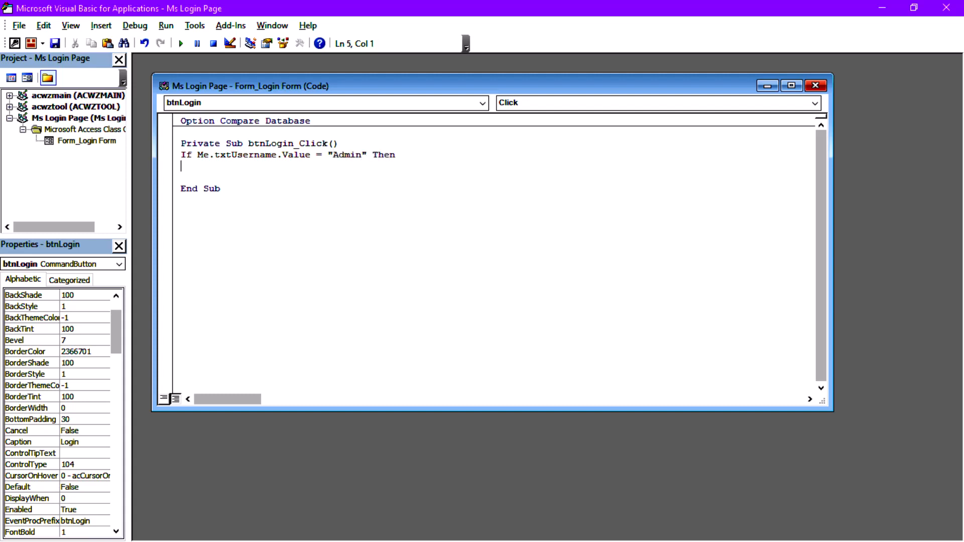
{"action": "type", "text": "MsgBox \"The username Is correct"}
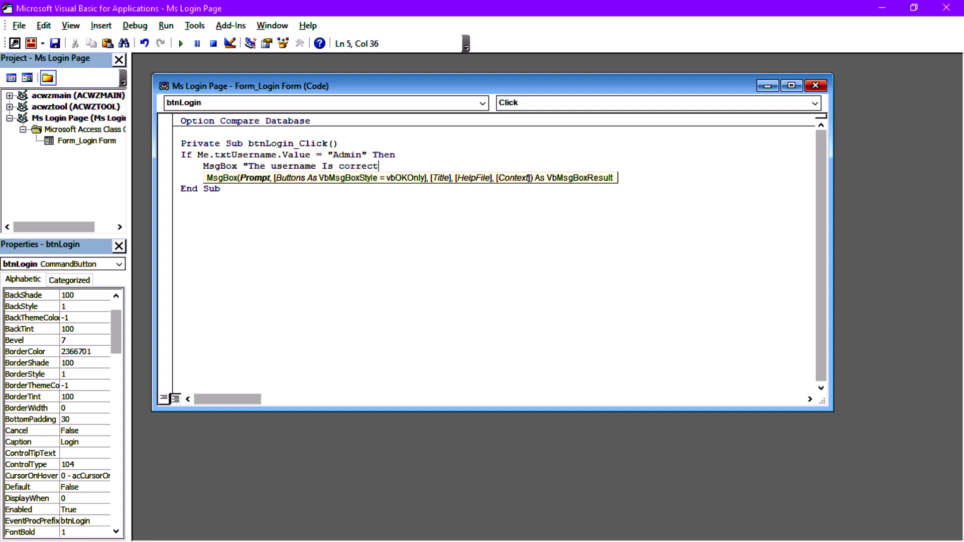
Below the success message, add Else with MsgBox "The Username Is Inorrect", then End If.
{"action": "key", "text": "Return"}
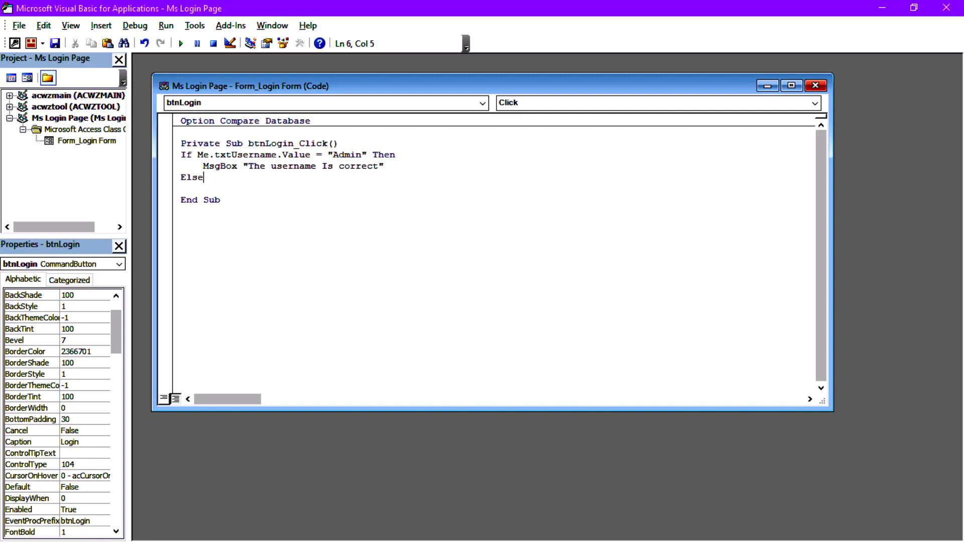
{"action": "key", "text": "Return"}
{"action": "type", "text": "m"}
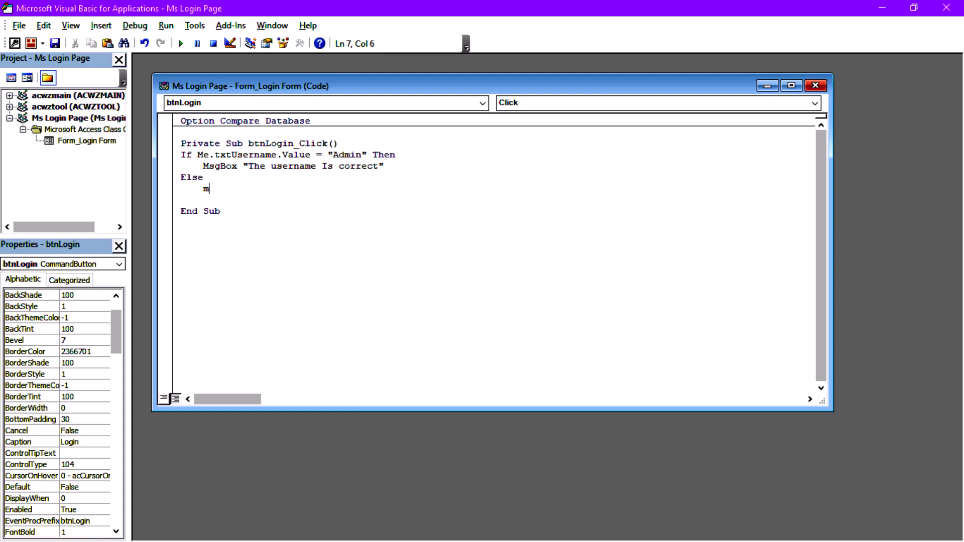
{"action": "type", "text": "SGBox "}
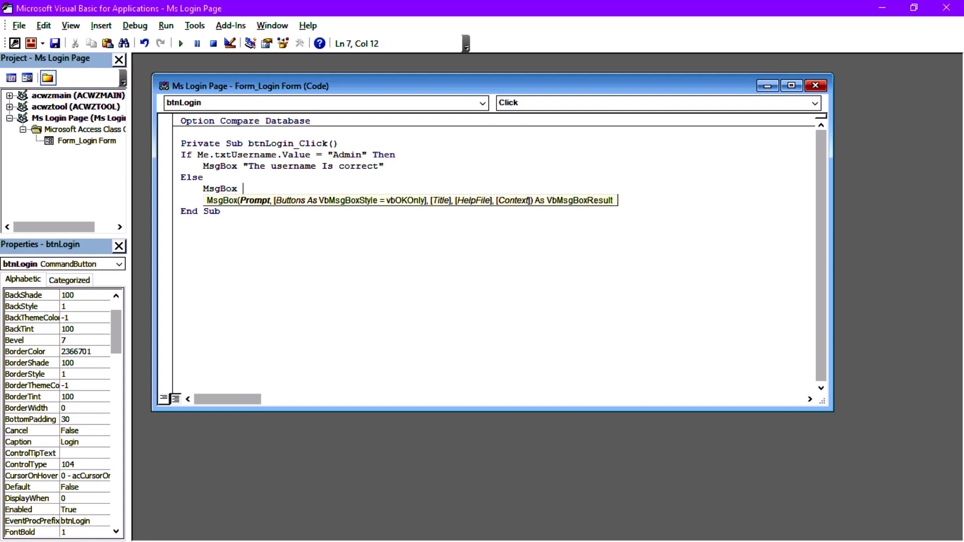
{"action": "type", "text": "\"The Username Is In"}
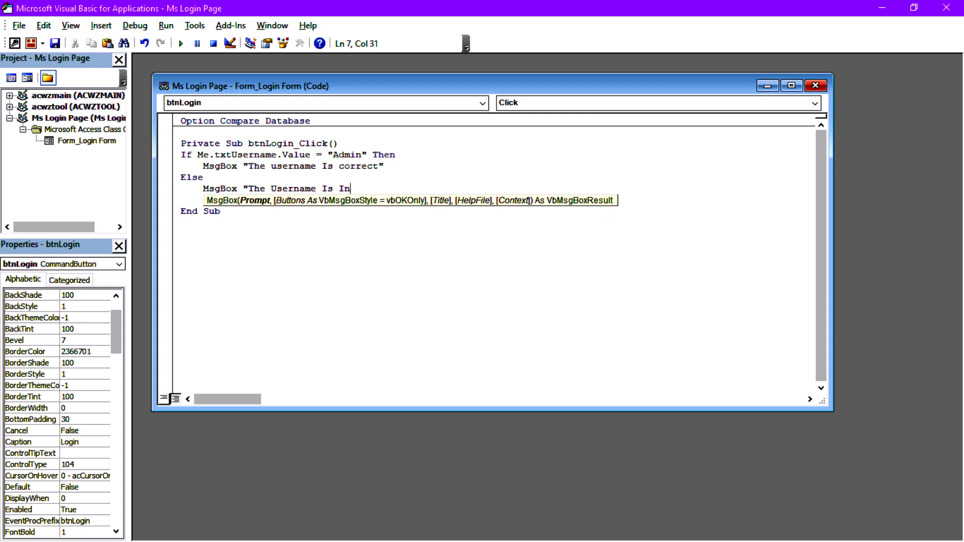
{"action": "type", "text": "orrect\""}
{"action": "key", "text": "Return"}
{"action": "type", "text": "End If"}
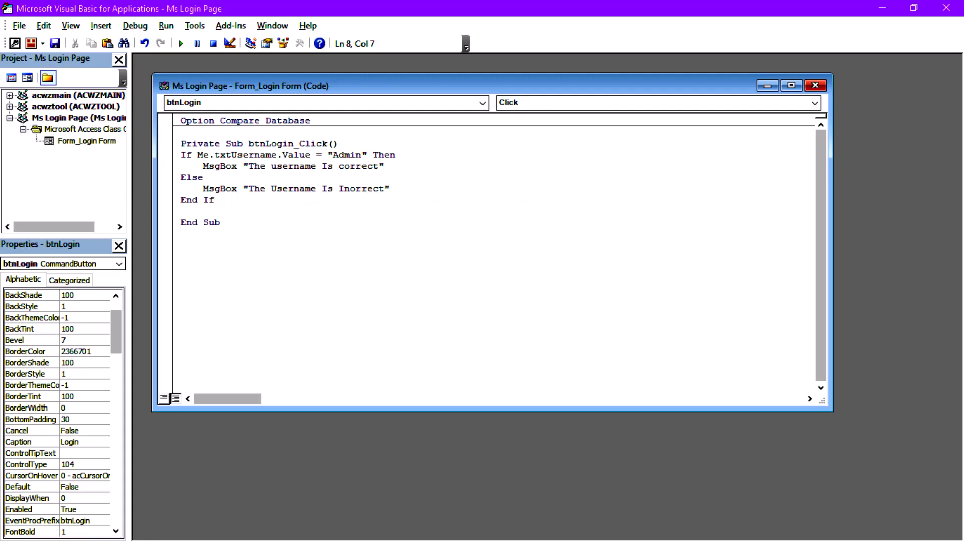
Run the Login Form with a wrong username and dismiss "The Username Is Inorrect".
{"action": "left_click", "coordinate": [947, 8]}
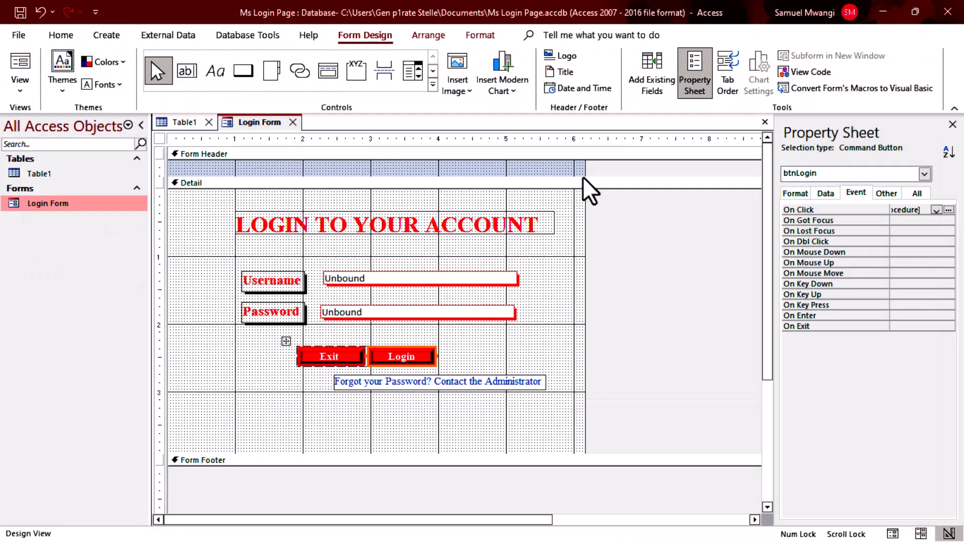
{"action": "left_click", "coordinate": [20, 67]}
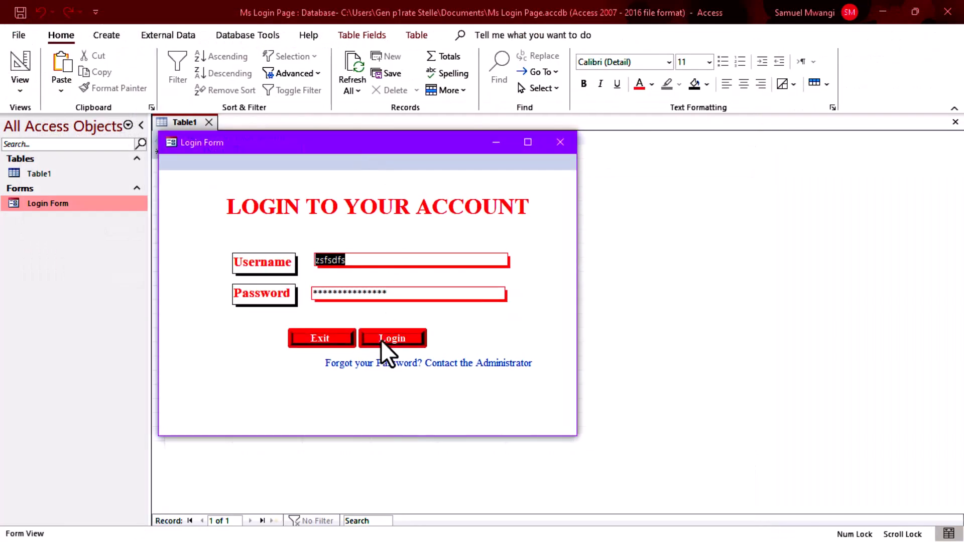
{"action": "left_click", "coordinate": [383, 340]}
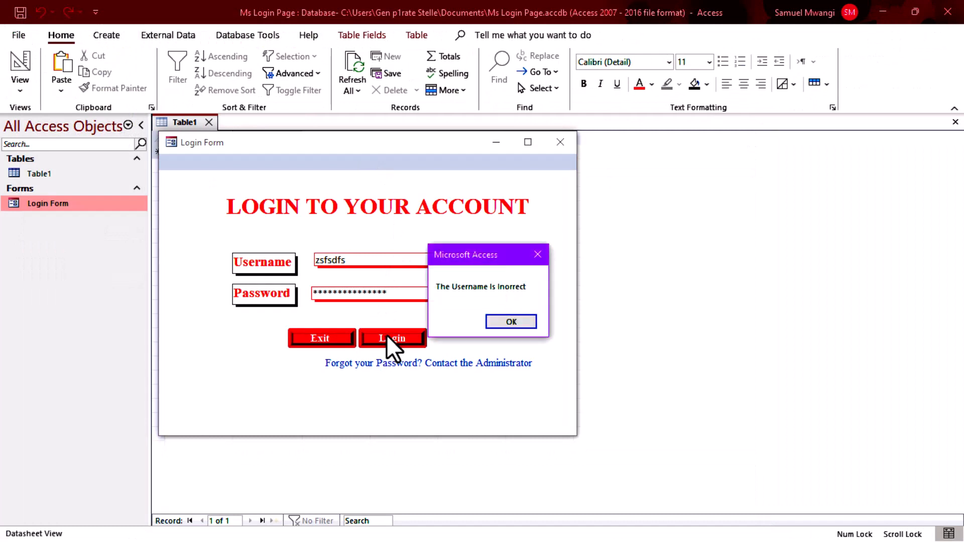
{"action": "left_click", "coordinate": [508, 318]}
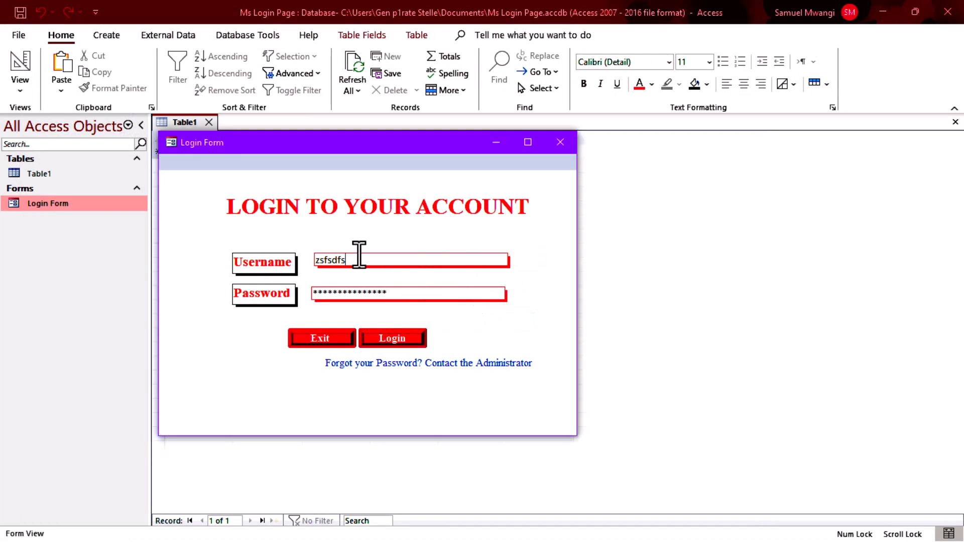
Retry with username Admin, dismiss the correct-username message, and return to Design View.
{"action": "left_click", "coordinate": [219, 258]}
{"action": "key", "text": "Delete"}
{"action": "type", "text": "Admin"}
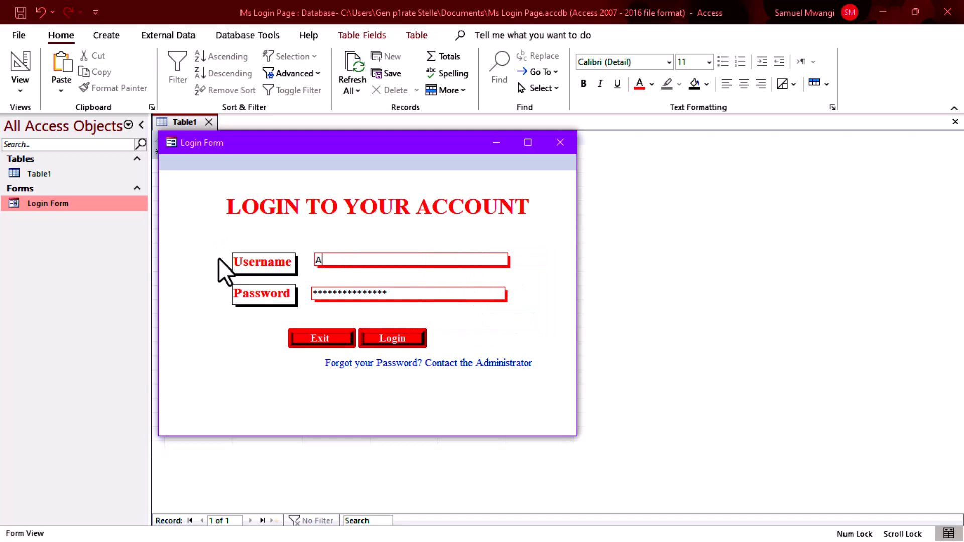
{"action": "left_click", "coordinate": [395, 337]}
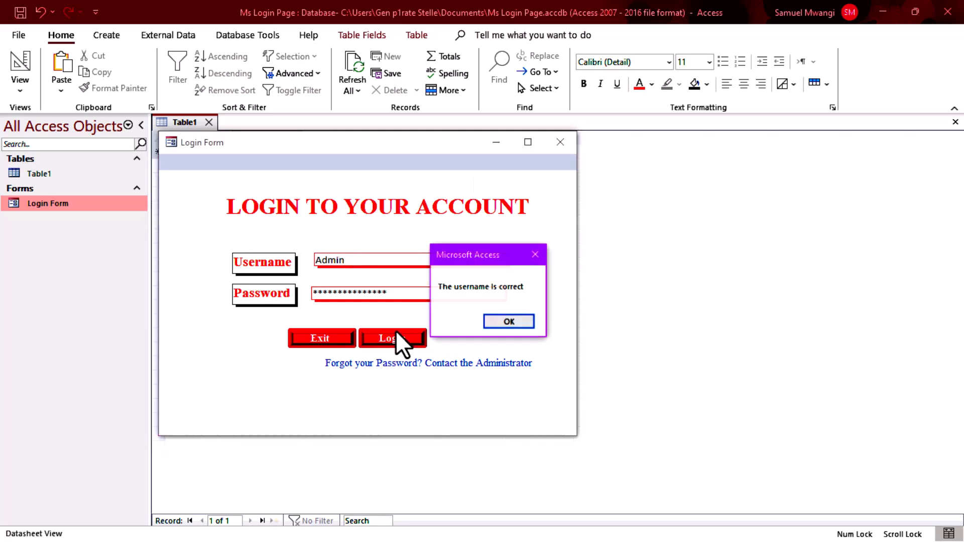
{"action": "left_click", "coordinate": [511, 321]}
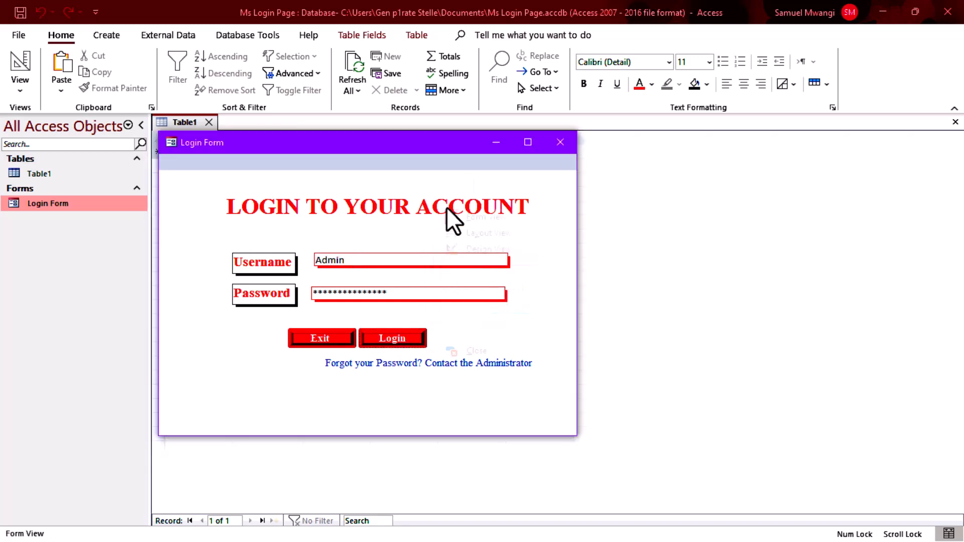
{"action": "right_click", "coordinate": [447, 207]}
{"action": "left_click", "coordinate": [476, 247]}
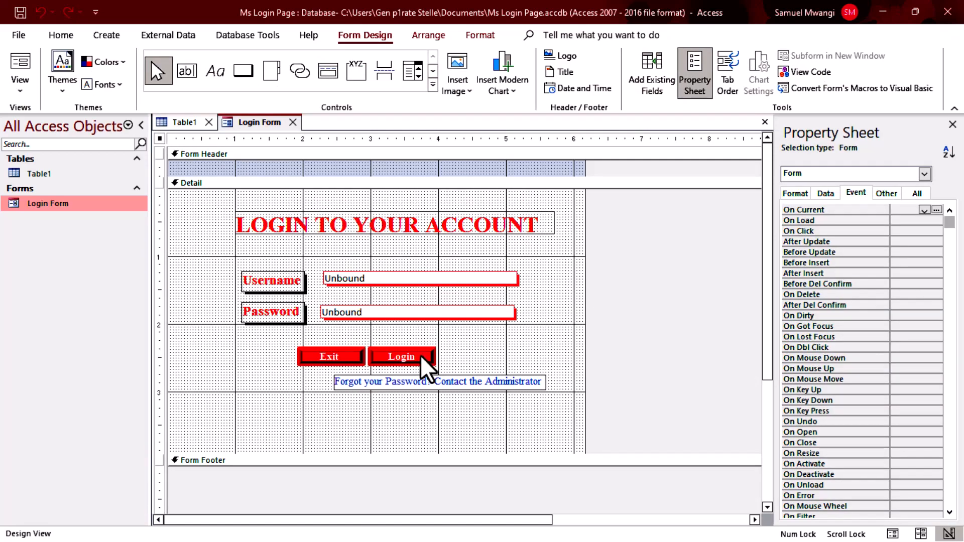
In the Login button's click code, fix Inorrect to InCorrect and delete the success MsgBox line.
{"action": "left_click", "coordinate": [422, 357]}
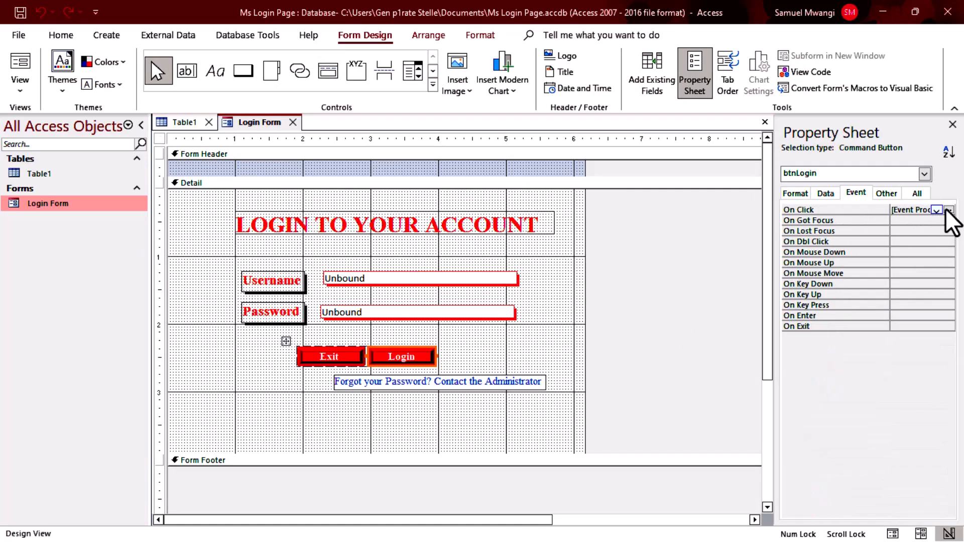
{"action": "left_click", "coordinate": [946, 213]}
{"action": "left_click", "coordinate": [356, 194]}
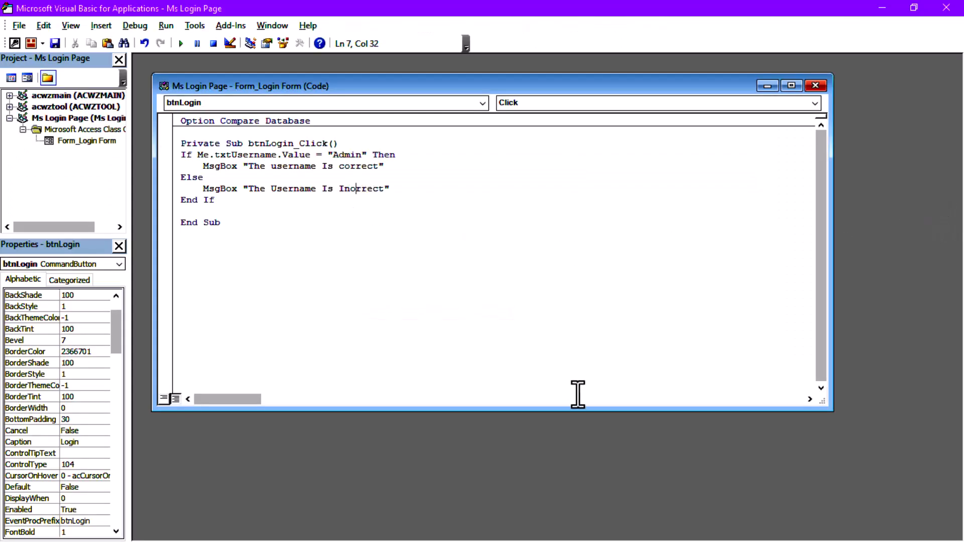
{"action": "type", "text": "C"}
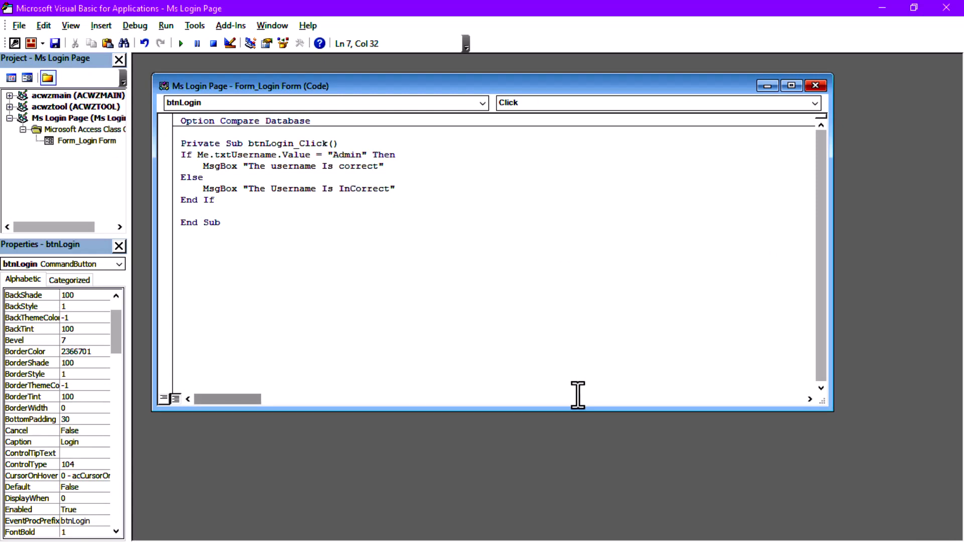
{"action": "left_click_drag", "start_coordinate": [384, 166], "coordinate": [203, 166]}
{"action": "key", "text": "Delete"}
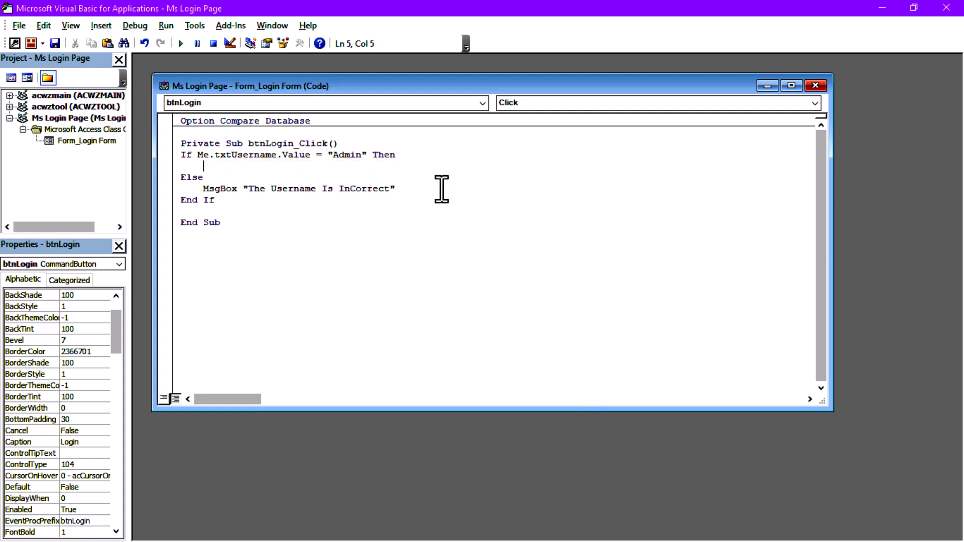
{"action": "type", "text": "if"}
{"action": "key", "text": "BackSpace"}
{"action": "key", "text": "BackSpace"}
{"action": "key", "text": "BackSpace"}
{"action": "type", "text": "If Me.txtPas"}
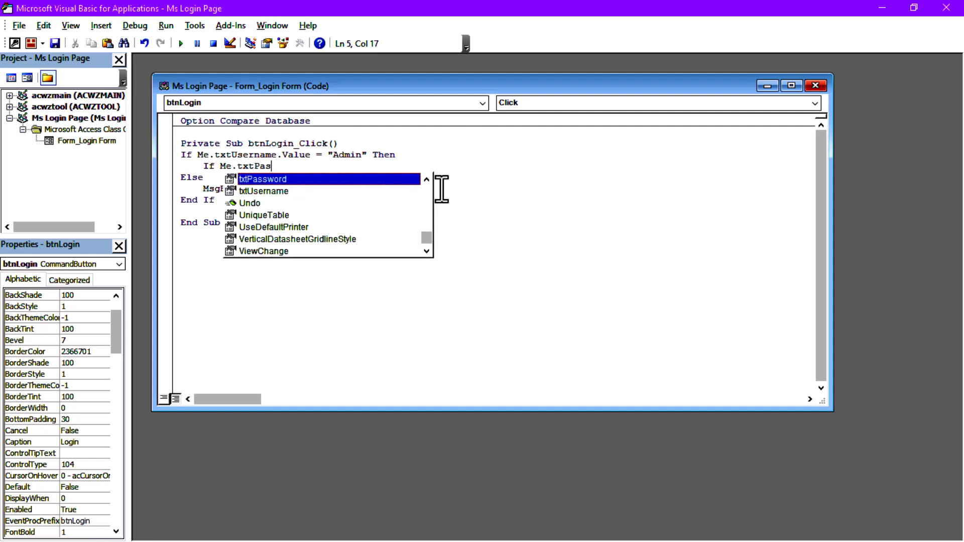
{"action": "key", "text": "Return"}
{"action": "key", "text": "Return"}
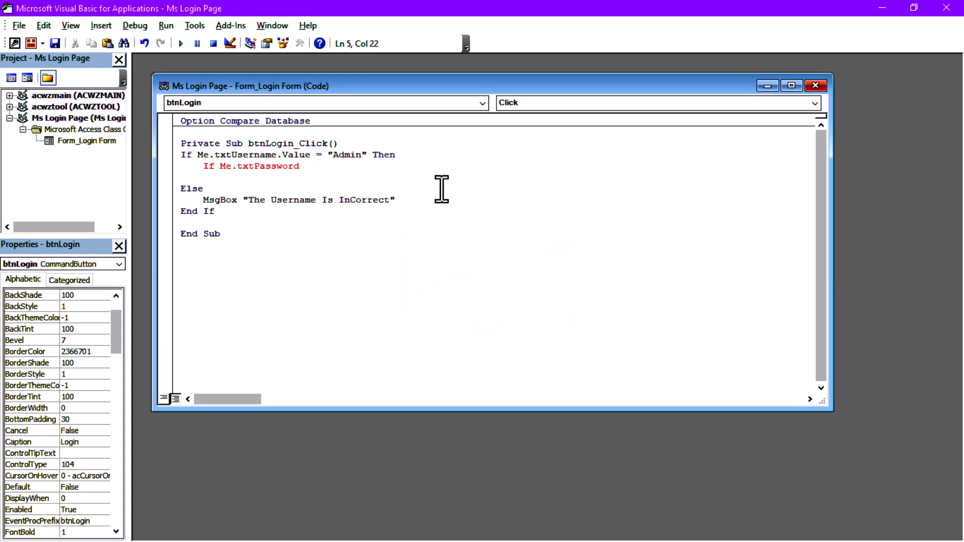
{"action": "type", "text": "- "}
{"action": "type", "text": "\"admin"}
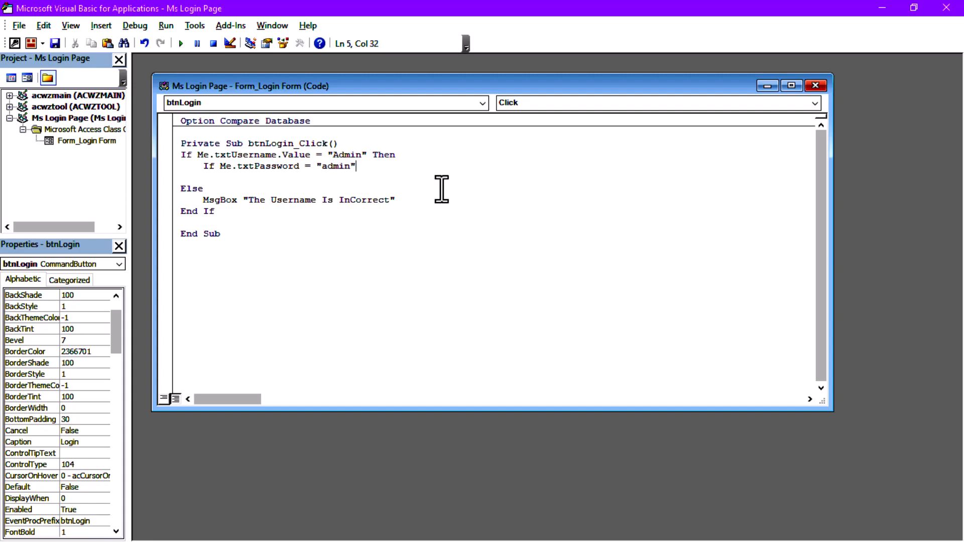
{"action": "type", "text": "\" Then"}
{"action": "key", "text": "Return"}
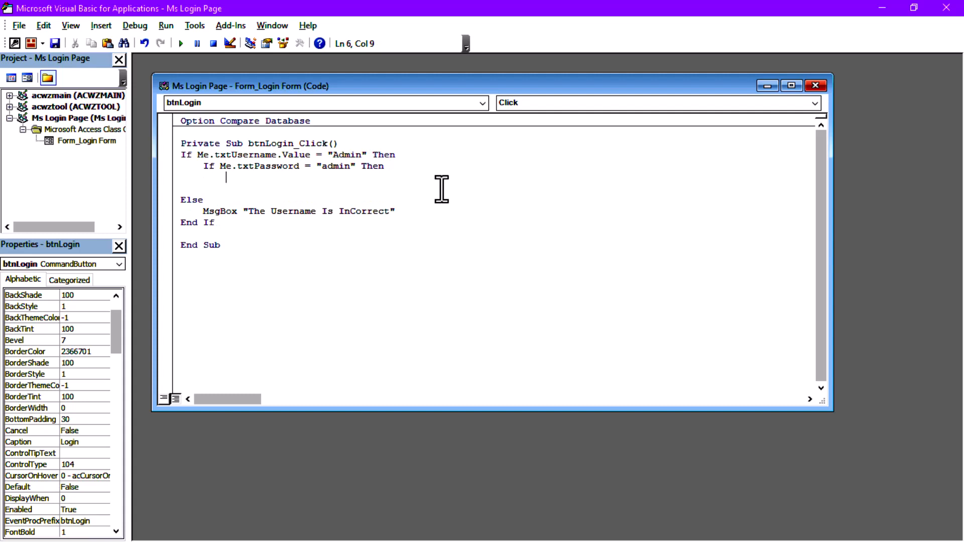
{"action": "type", "text": "//redirect the useer"}
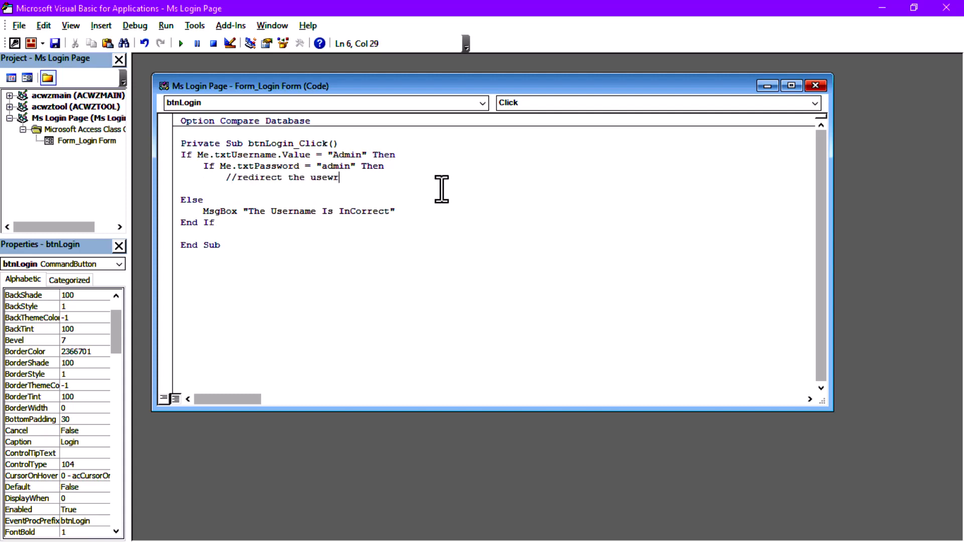
{"action": "key", "text": "BackSpace"}
{"action": "key", "text": "BackSpace"}
{"action": "key", "text": "BackSpace"}
{"action": "key", "text": "BackSpace"}
{"action": "key", "text": "BackSpace"}
{"action": "key", "text": "BackSpace"}
{"action": "key", "text": "BackSpace"}
{"action": "key", "text": "BackSpace"}
{"action": "key", "text": "BackSpace"}
{"action": "key", "text": "BackSpace"}
{"action": "key", "text": "BackSpace"}
{"action": "key", "text": "BackSpace"}
{"action": "key", "text": "BackSpace"}
{"action": "key", "text": "BackSpace"}
{"action": "key", "text": "BackSpace"}
{"action": "key", "text": "BackSpace"}
{"action": "key", "text": "BackSpace"}
{"action": "key", "text": "BackSpace"}
{"action": "key", "text": "BackSpace"}
{"action": "key", "text": "BackSpace"}
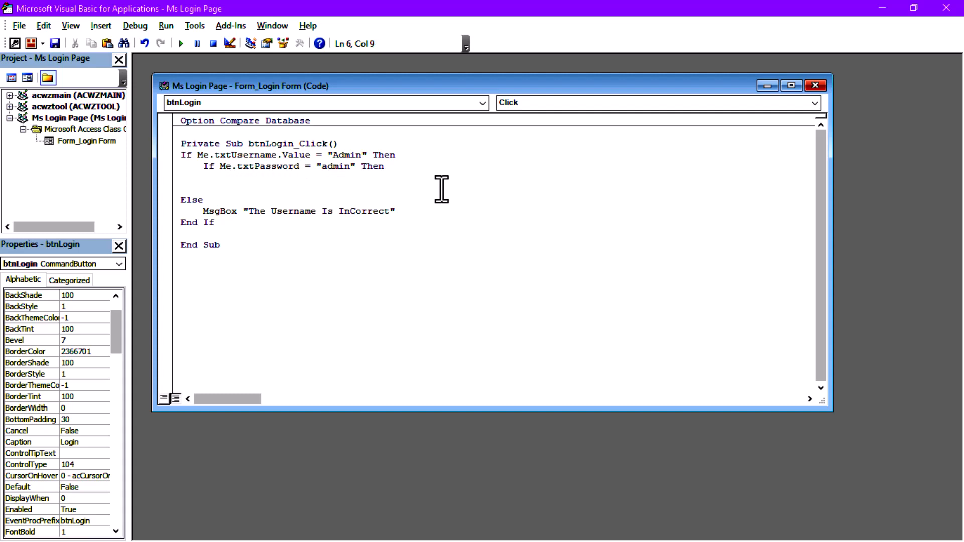
{"action": "left_click", "coordinate": [884, 8]}
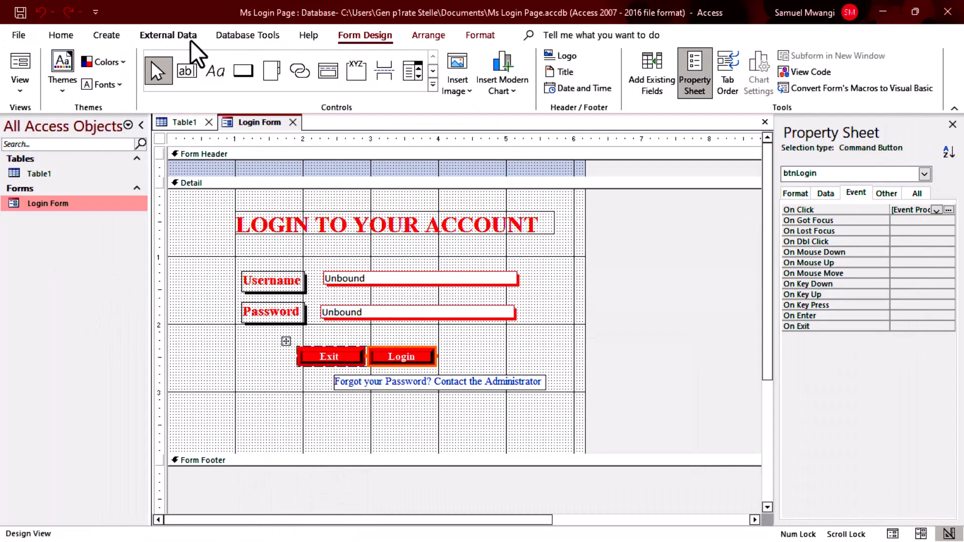
Create a new blank form in Design View with a label reading Dashboard.
{"action": "left_click", "coordinate": [103, 35]}
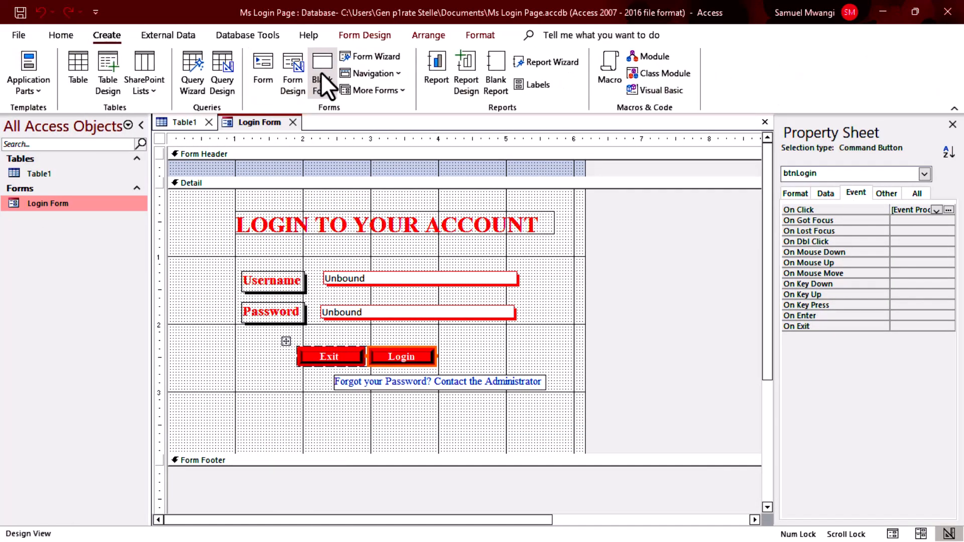
{"action": "left_click", "coordinate": [321, 73]}
{"action": "right_click", "coordinate": [358, 262]}
{"action": "left_click", "coordinate": [420, 312]}
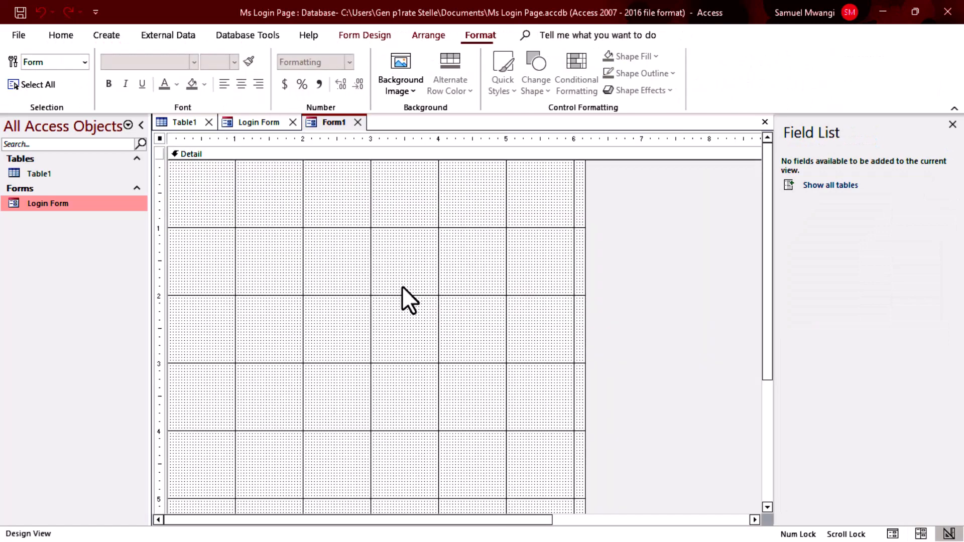
{"action": "left_click", "coordinate": [351, 36]}
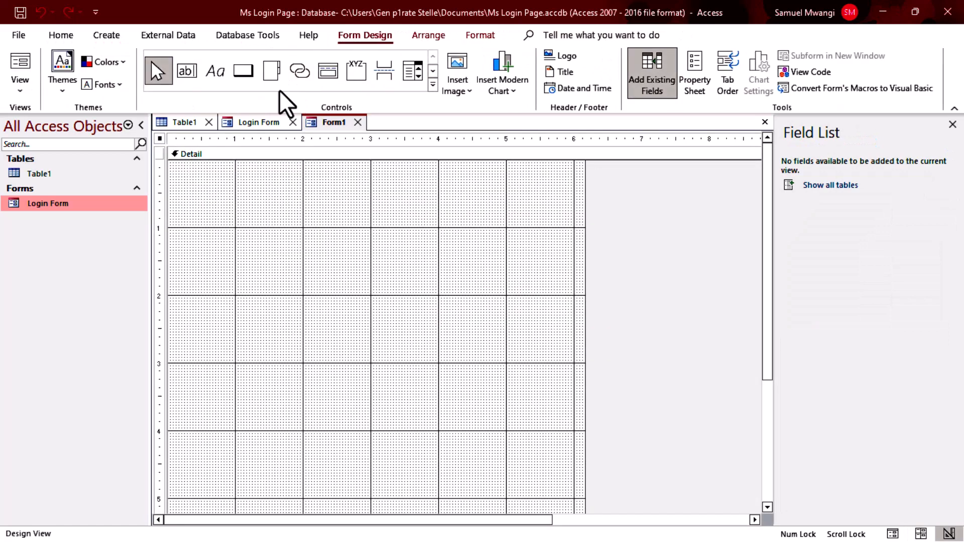
{"action": "left_click", "coordinate": [226, 72]}
{"action": "left_click", "coordinate": [284, 262]}
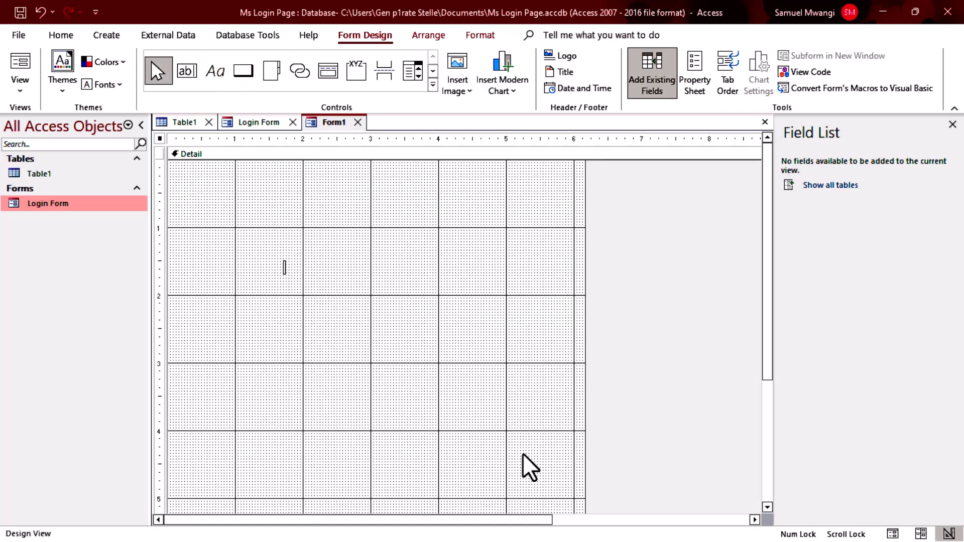
{"action": "type", "text": "Dashboard"}
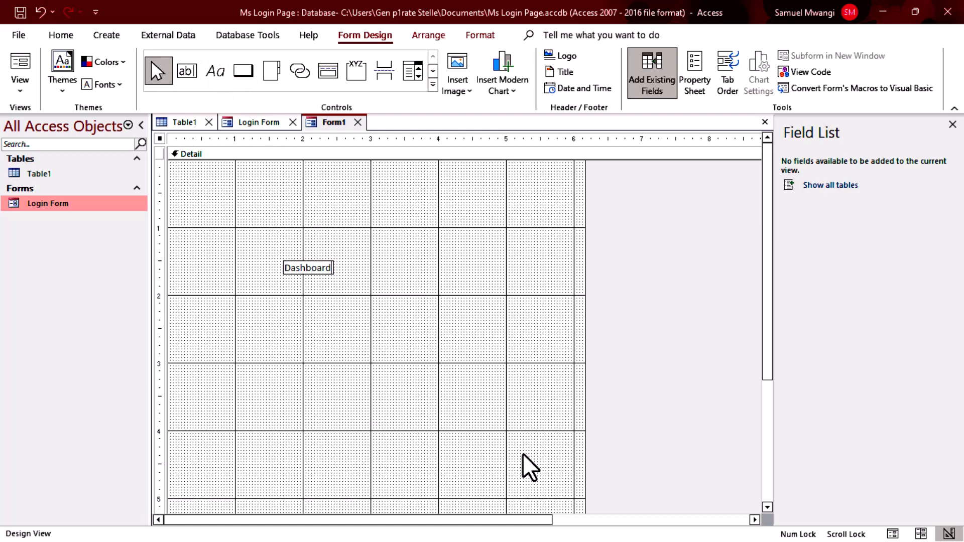
Save the new form as Dashboard.
{"action": "key", "text": "ctrl+s"}
{"action": "type", "text": "D"}
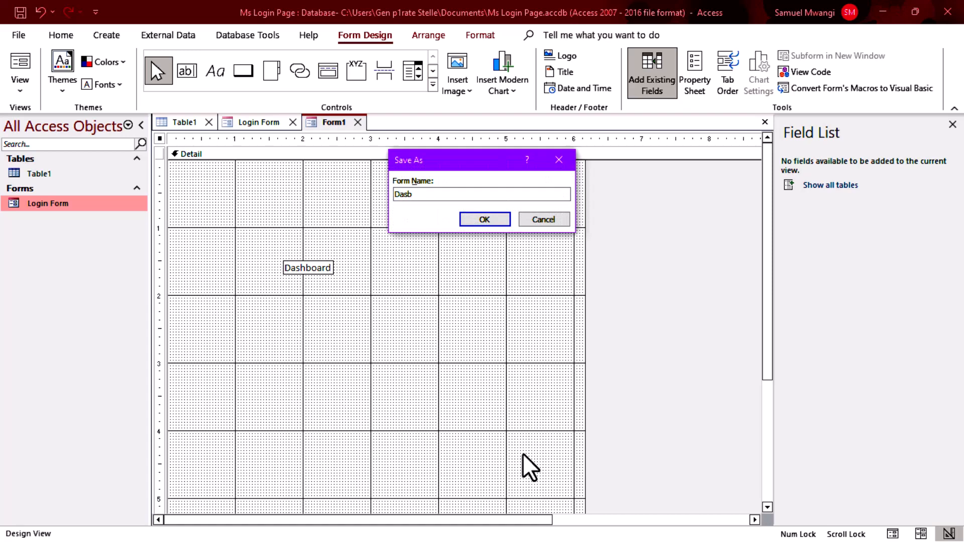
{"action": "type", "text": "ashboard"}
{"action": "key", "text": "Return"}
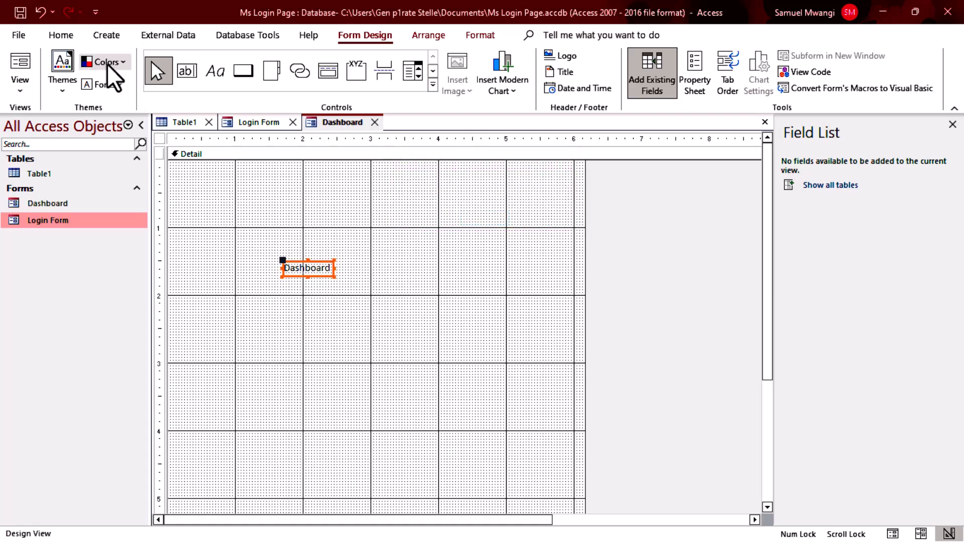
Format the Dashboard label as red 36 pt Times New Roman.
{"action": "left_click", "coordinate": [65, 34]}
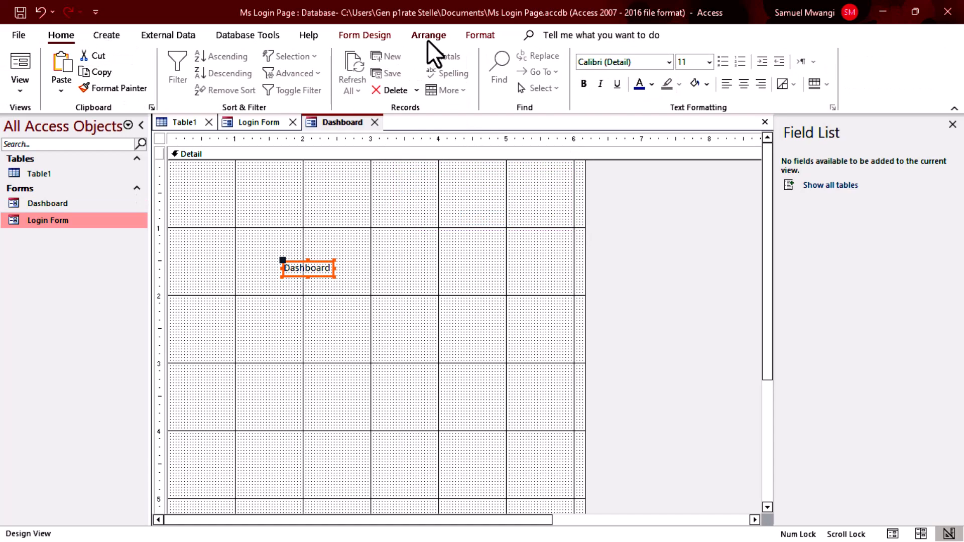
{"action": "left_click", "coordinate": [639, 63]}
{"action": "type", "text": "Times New Roman"}
{"action": "key", "text": "Return"}
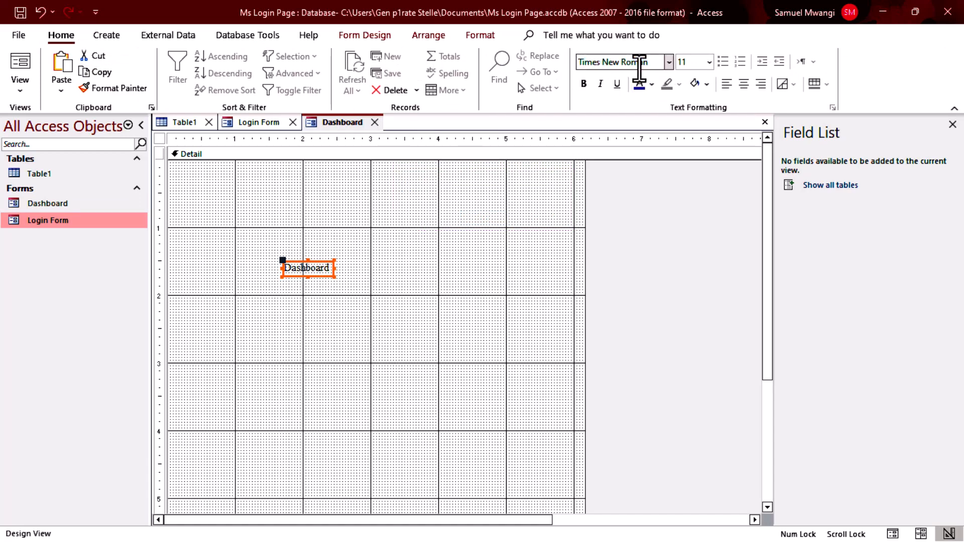
{"action": "left_click", "coordinate": [653, 83]}
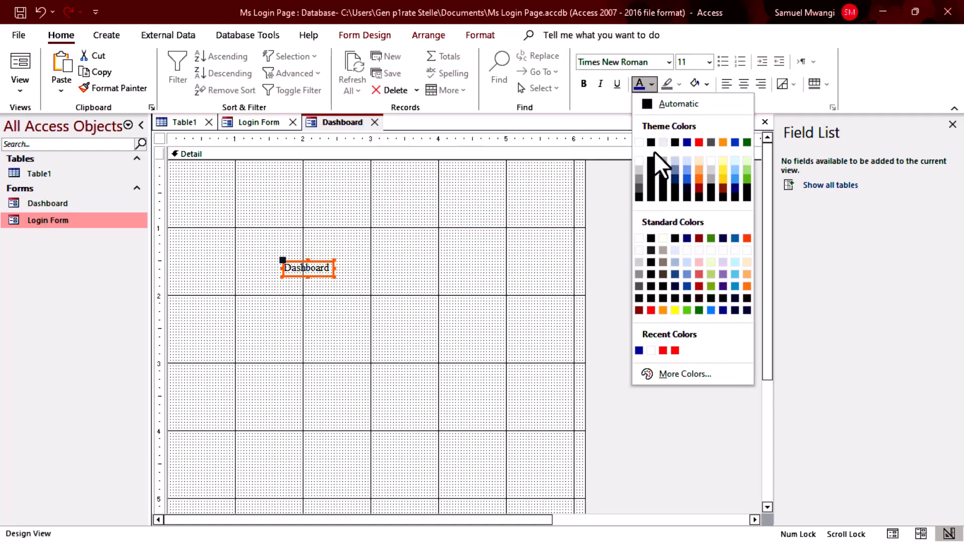
{"action": "left_click", "coordinate": [652, 311]}
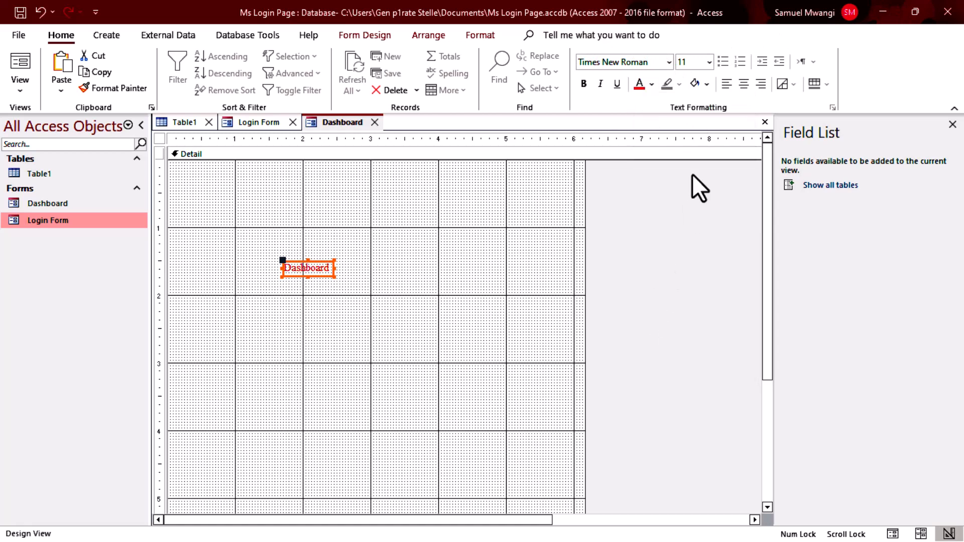
{"action": "left_click", "coordinate": [710, 62]}
{"action": "left_click", "coordinate": [689, 290]}
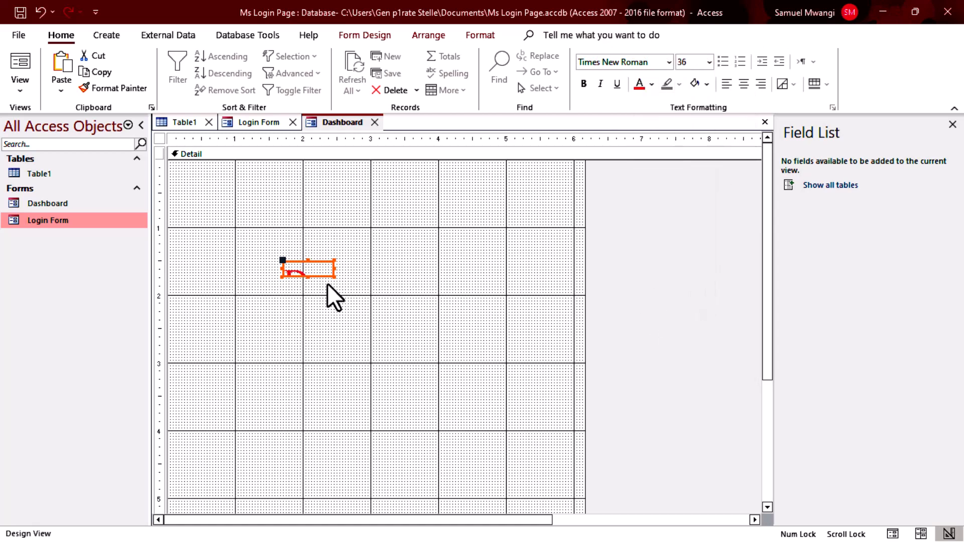
Enlarge the Dashboard label box and move it up and to the left.
{"action": "left_click_drag", "start_coordinate": [336, 278], "coordinate": [578, 389]}
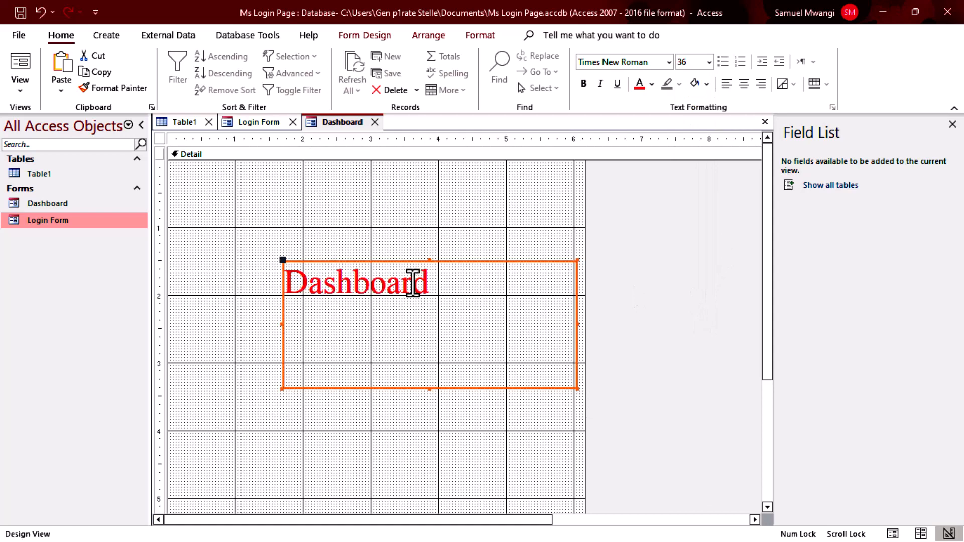
{"action": "left_click_drag", "start_coordinate": [417, 262], "coordinate": [333, 218]}
{"action": "left_click", "coordinate": [426, 393]}
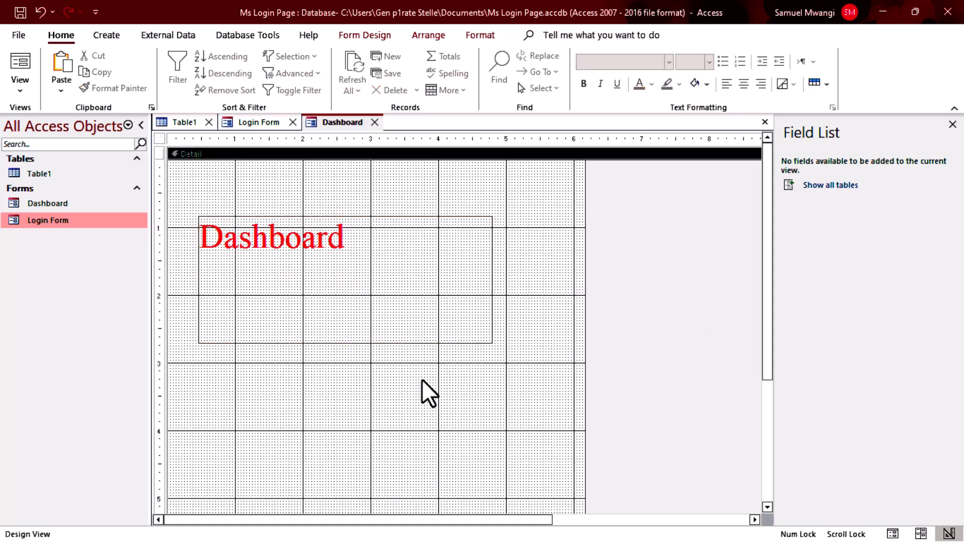
{"action": "right_click", "coordinate": [416, 362]}
Show the whole form's properties on the property sheet's All tab.
{"action": "left_click", "coordinate": [467, 354]}
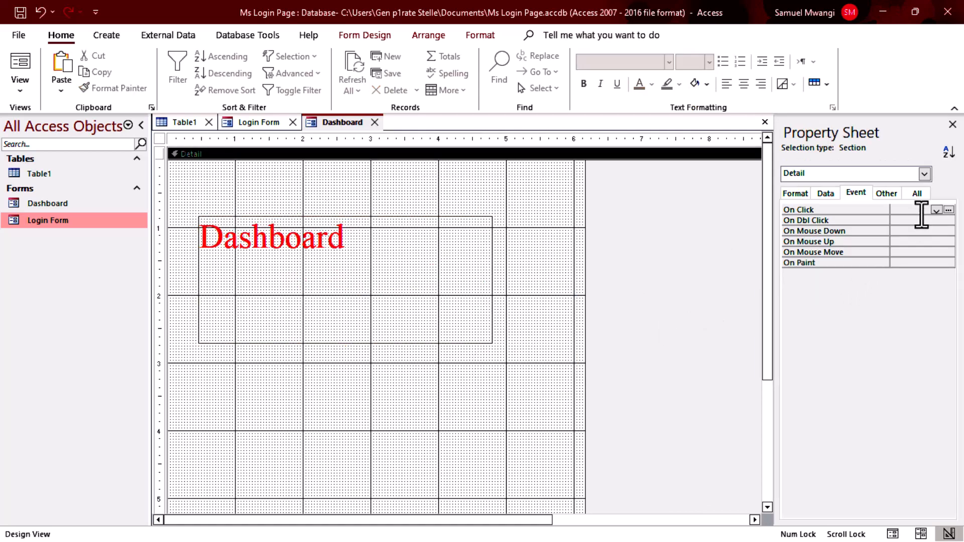
{"action": "left_click", "coordinate": [919, 194]}
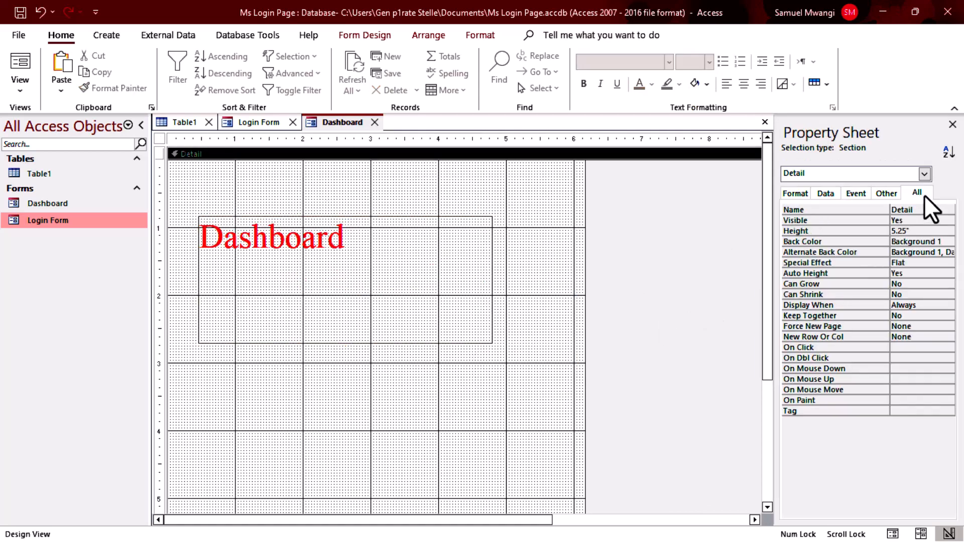
{"action": "right_click", "coordinate": [544, 381]}
{"action": "left_click", "coordinate": [567, 357]}
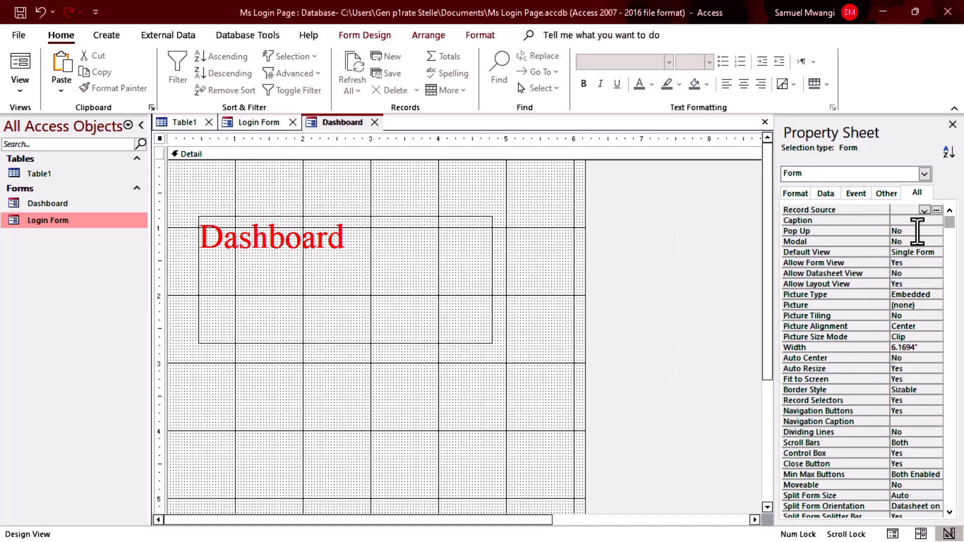
Set the form's Pop Up, Modal and Auto Center properties to Yes.
{"action": "left_click", "coordinate": [910, 231]}
{"action": "left_click", "coordinate": [937, 231]}
{"action": "left_click", "coordinate": [904, 242]}
{"action": "left_click", "coordinate": [936, 241]}
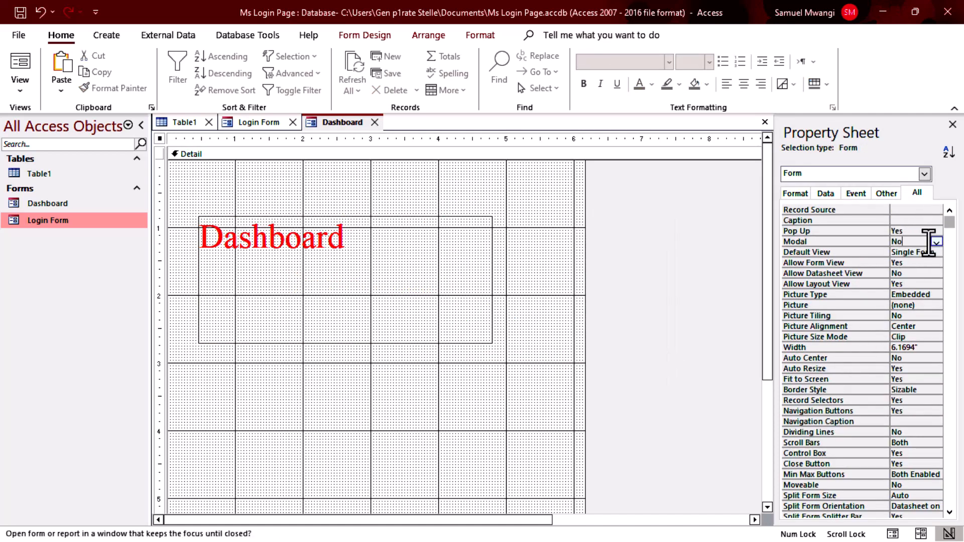
{"action": "left_click", "coordinate": [930, 252]}
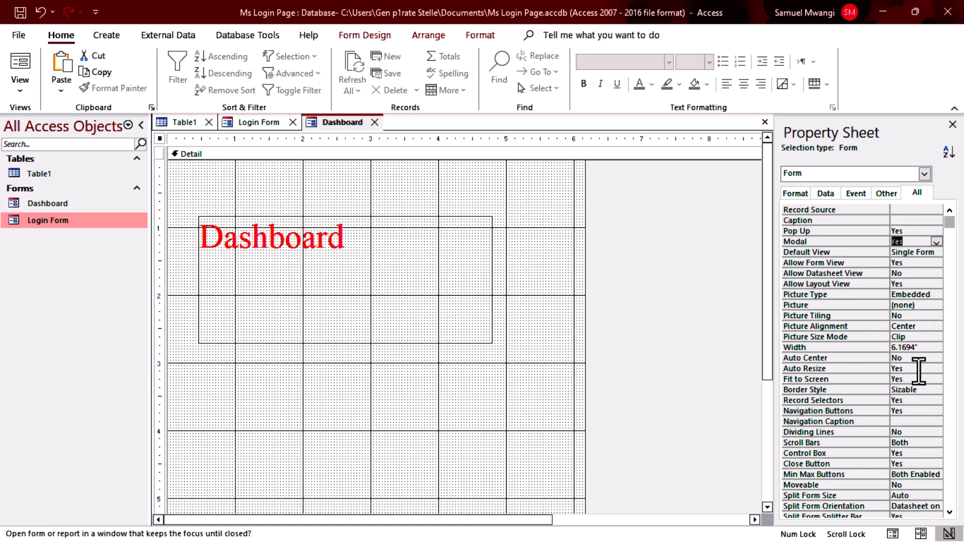
{"action": "left_click", "coordinate": [920, 358]}
{"action": "left_click", "coordinate": [937, 358]}
{"action": "left_click", "coordinate": [912, 369]}
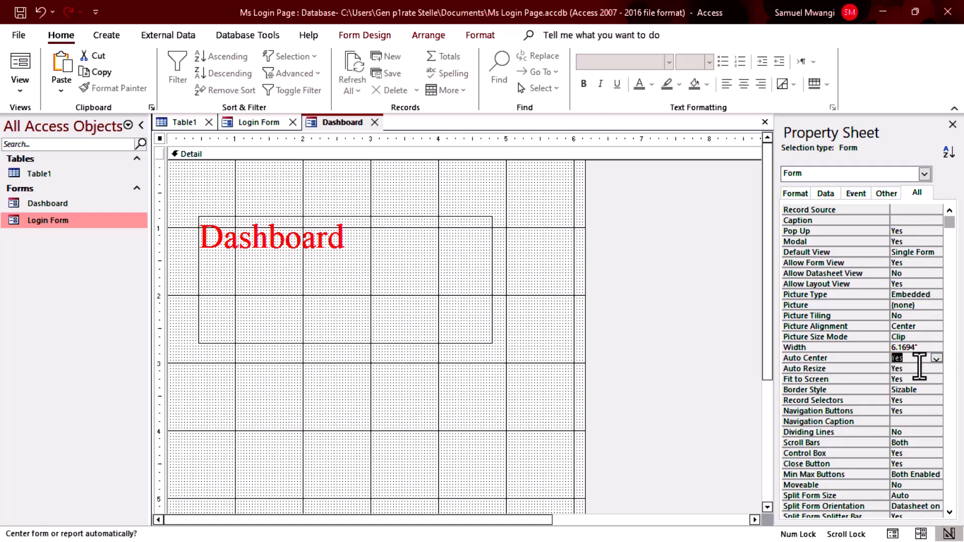
Preview the Dashboard as a pop-up, then return it to Design View.
{"action": "left_click", "coordinate": [22, 70]}
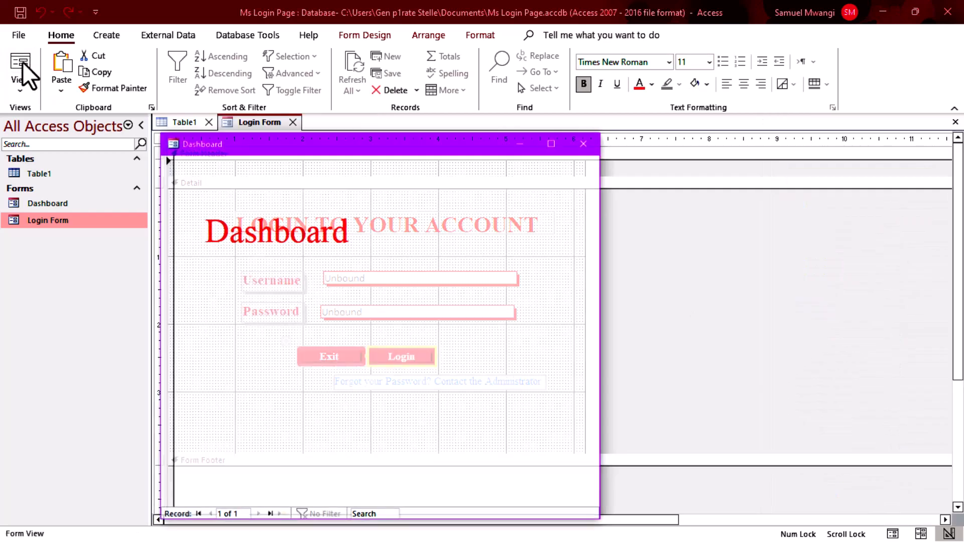
{"action": "left_click_drag", "start_coordinate": [322, 141], "coordinate": [407, 87]}
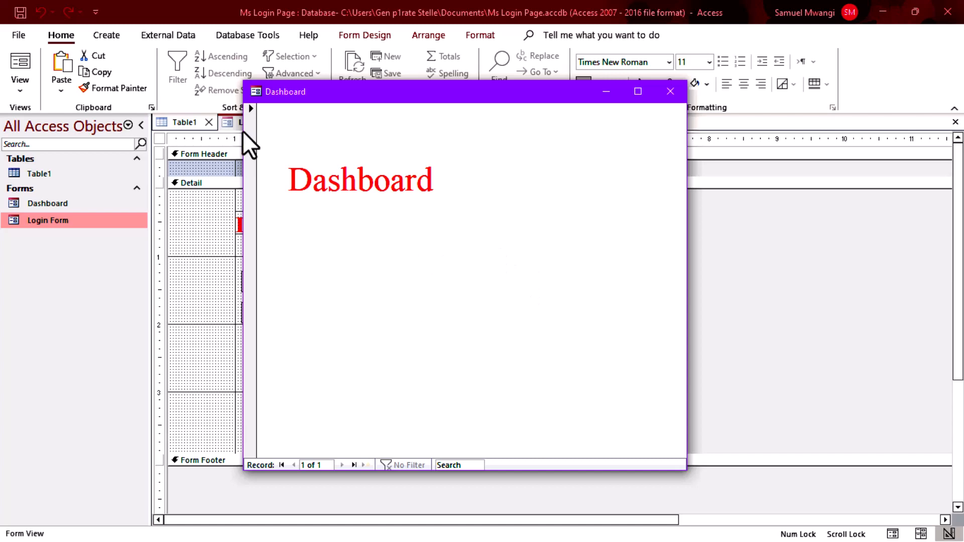
{"action": "right_click", "coordinate": [388, 316]}
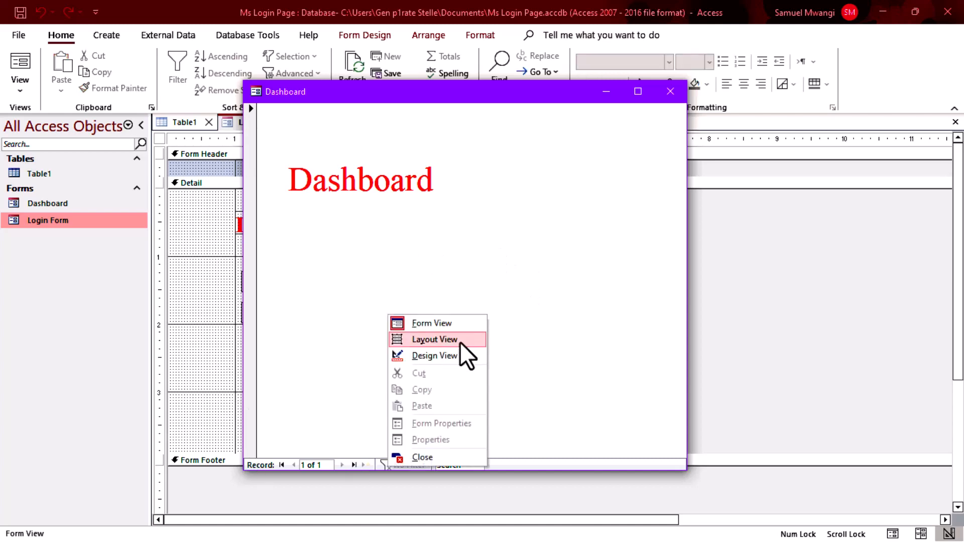
{"action": "left_click", "coordinate": [462, 341]}
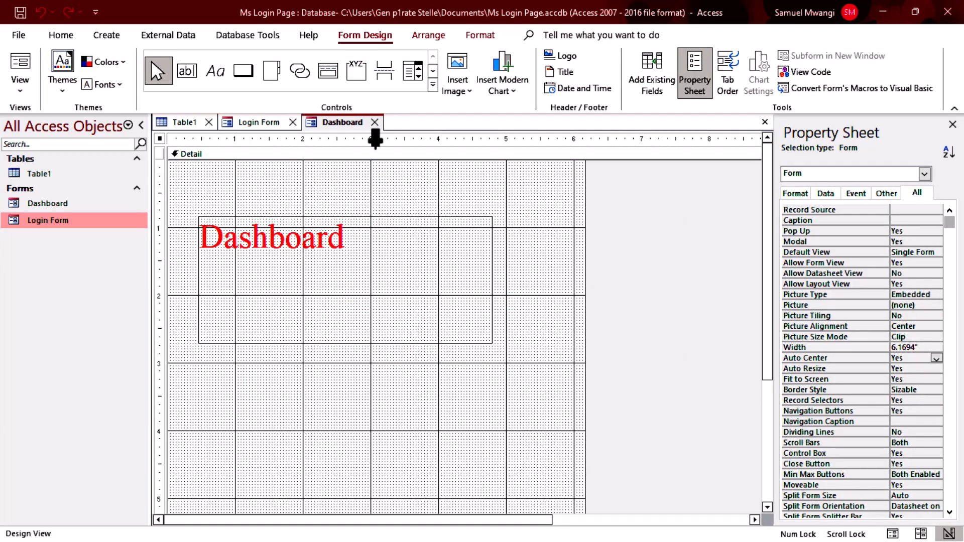
Close the Dashboard form and open the Login button's On Click code.
{"action": "left_click", "coordinate": [376, 123]}
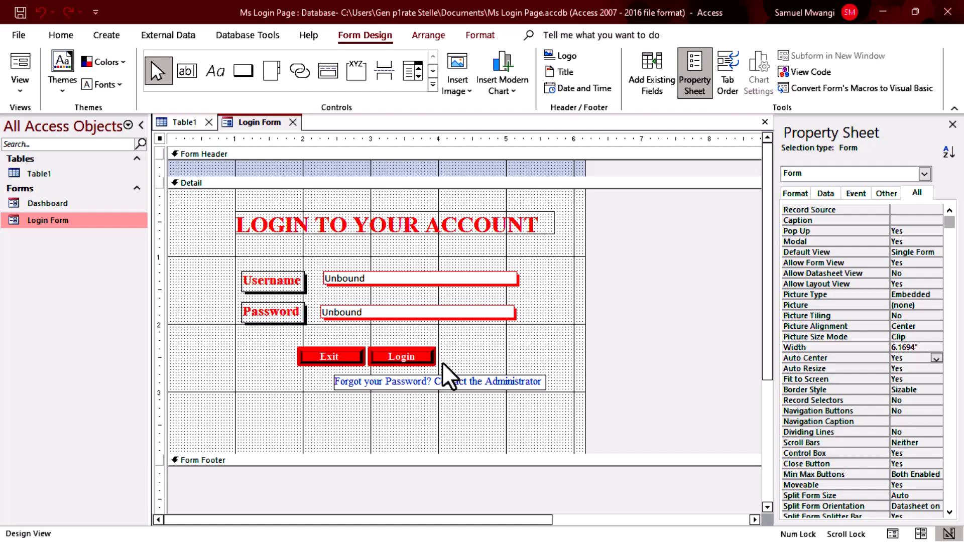
{"action": "left_click", "coordinate": [428, 357]}
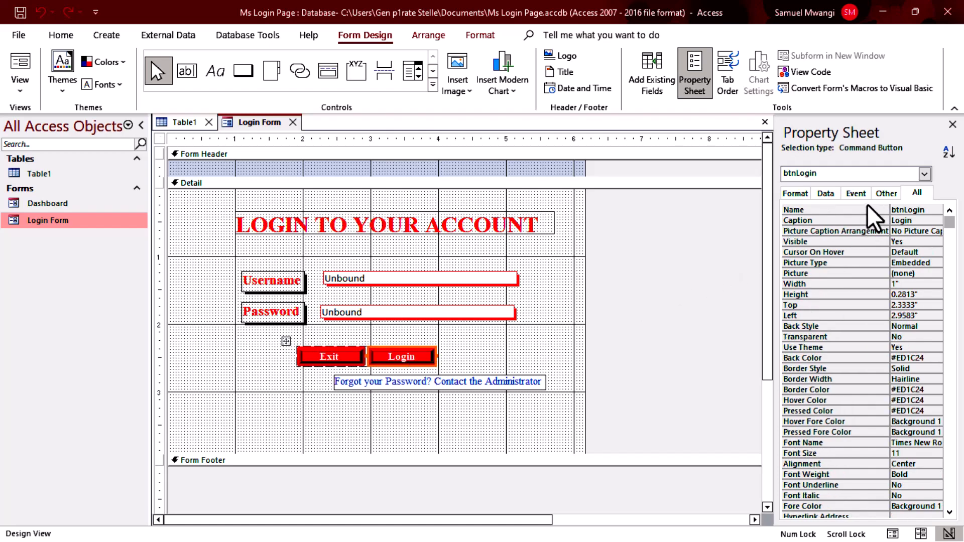
{"action": "left_click", "coordinate": [856, 194]}
{"action": "left_click", "coordinate": [949, 210]}
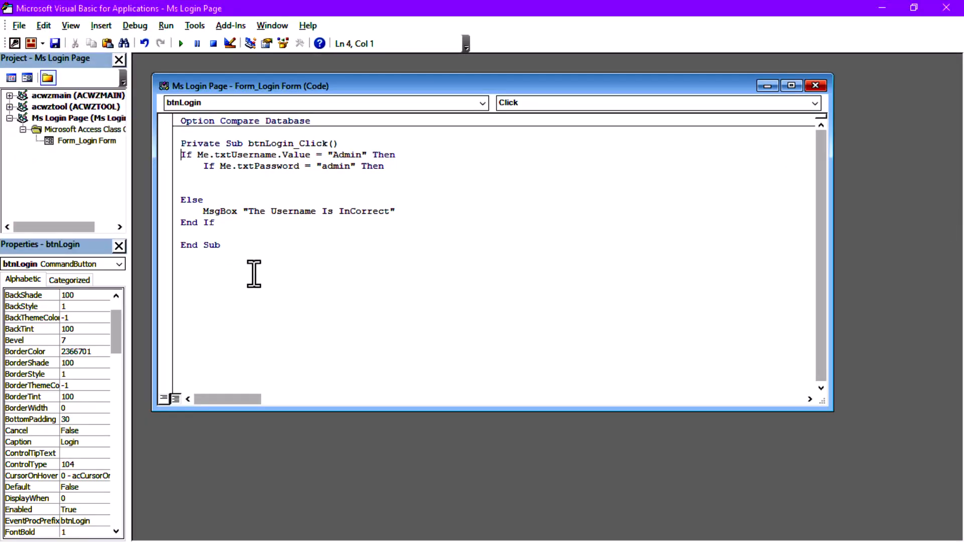
Add a //redirect the user line under the password check, clearing compile errors.
{"action": "left_click", "coordinate": [220, 177]}
{"action": "type", "text": "//redirect the user"}
{"action": "key", "text": "Return"}
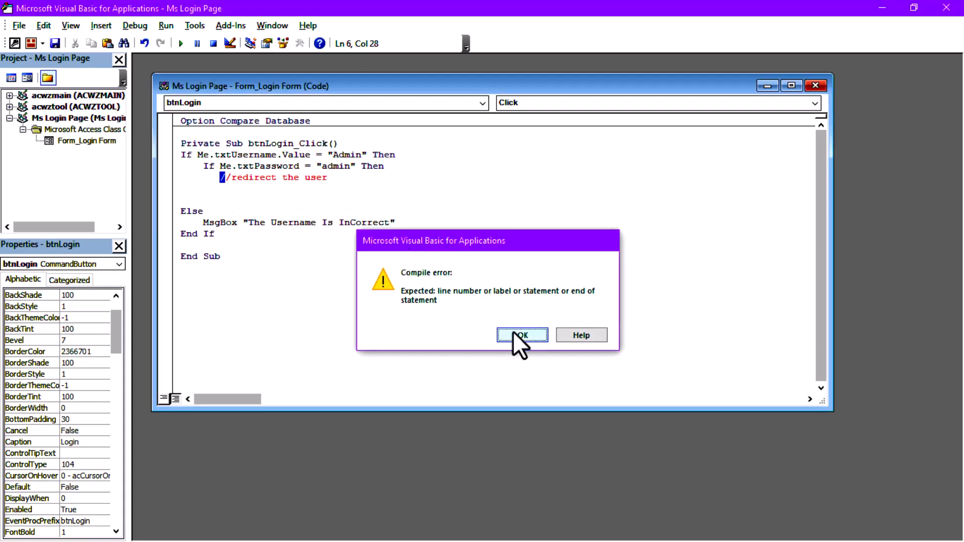
{"action": "left_click", "coordinate": [515, 335]}
{"action": "key", "text": "Delete"}
{"action": "left_click", "coordinate": [377, 183]}
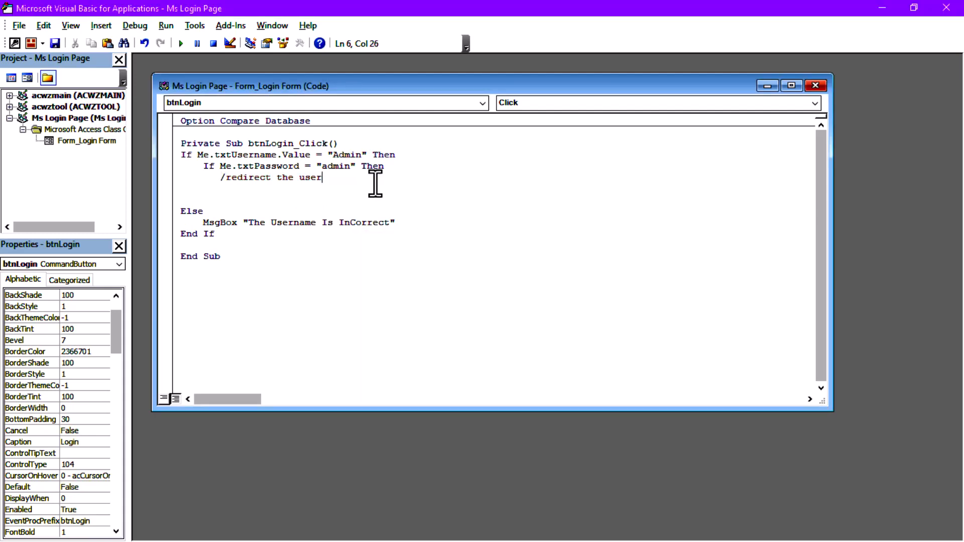
{"action": "key", "text": "Return"}
{"action": "left_click", "coordinate": [517, 335]}
{"action": "left_click", "coordinate": [271, 190]}
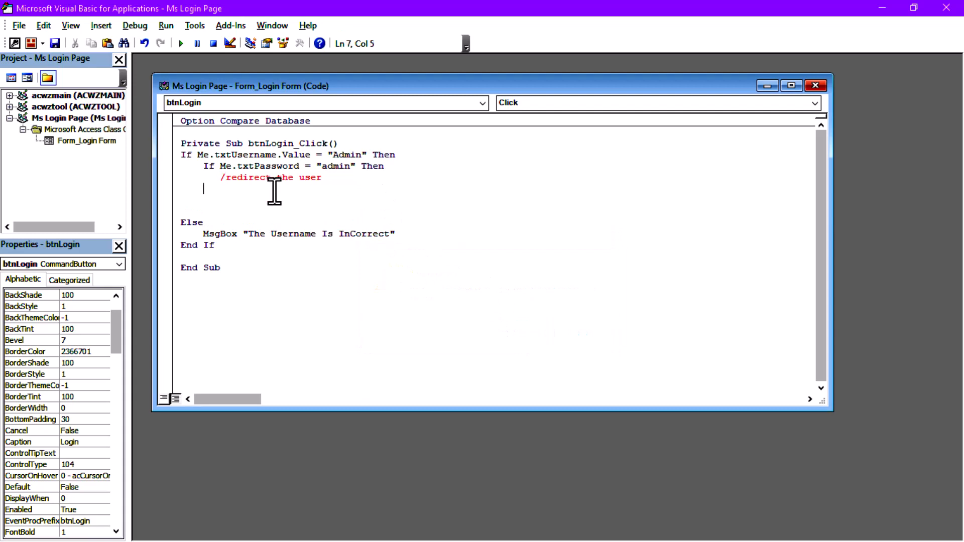
Add Else with MsgBox "The password is Wrong" and close it with End If.
{"action": "type", "text": "Else"}
{"action": "key", "text": "Return"}
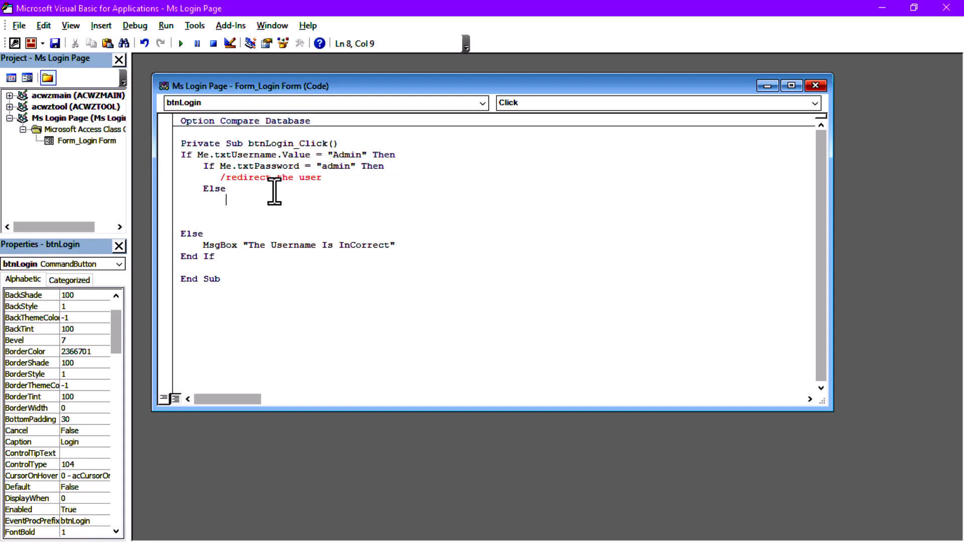
{"action": "type", "text": "MsgBox "}
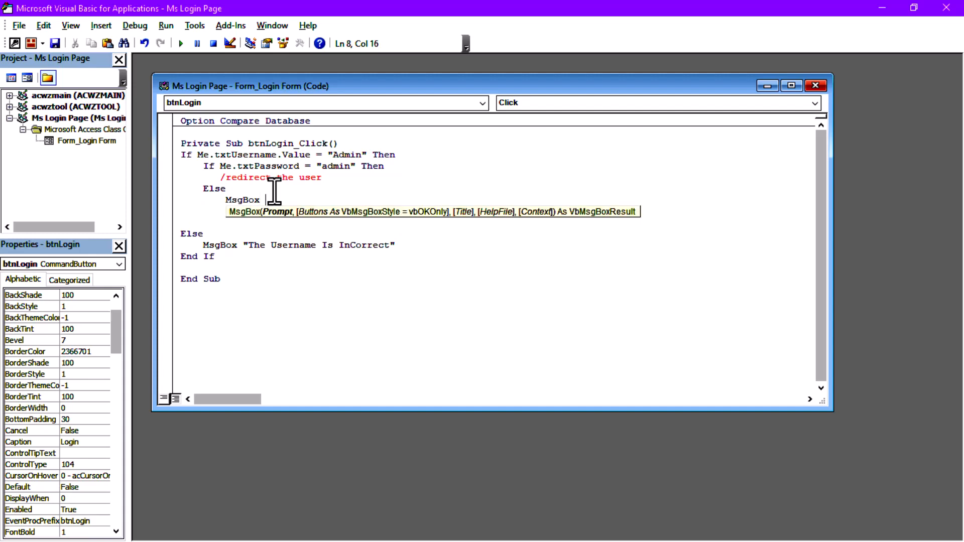
{"action": "type", "text": "\"The password is Wrong"}
{"action": "key", "text": "Return"}
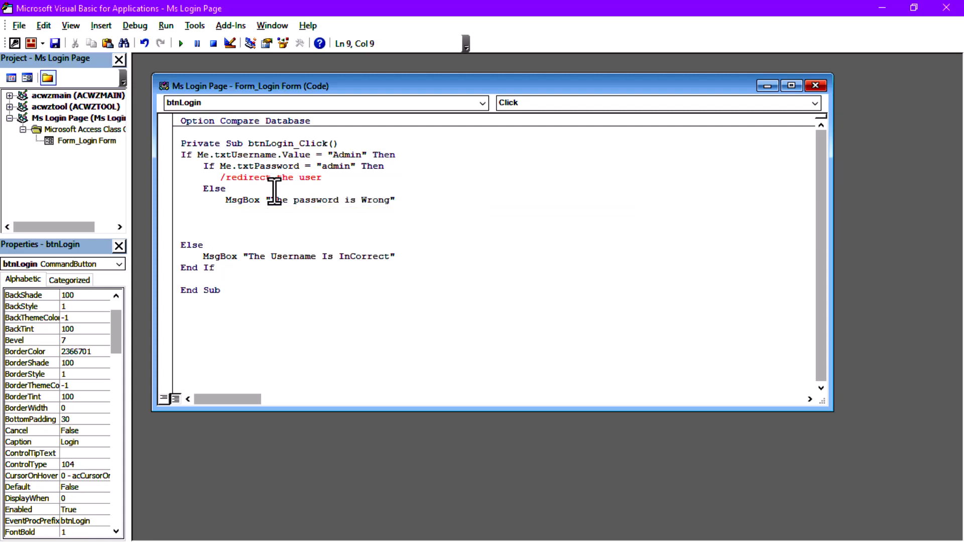
{"action": "type", "text": "EndIf"}
{"action": "left_click", "coordinate": [228, 230]}
{"action": "key", "text": "BackSpace"}
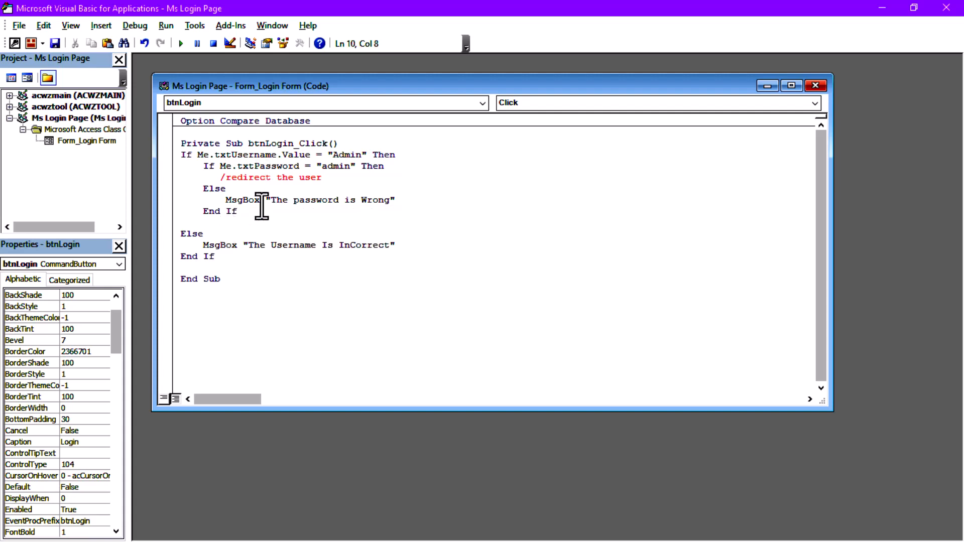
{"action": "left_click_drag", "start_coordinate": [221, 178], "coordinate": [333, 178]}
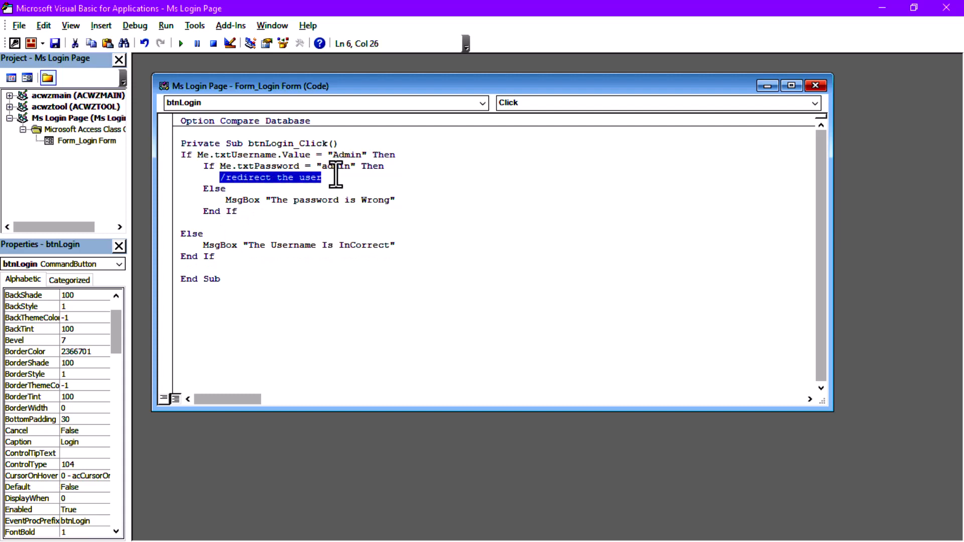
Replace the redirect comment with DoCmd.Close and a DoCmd.OpenForm line.
{"action": "key", "text": "BackSpace"}
{"action": "type", "text": "//close"}
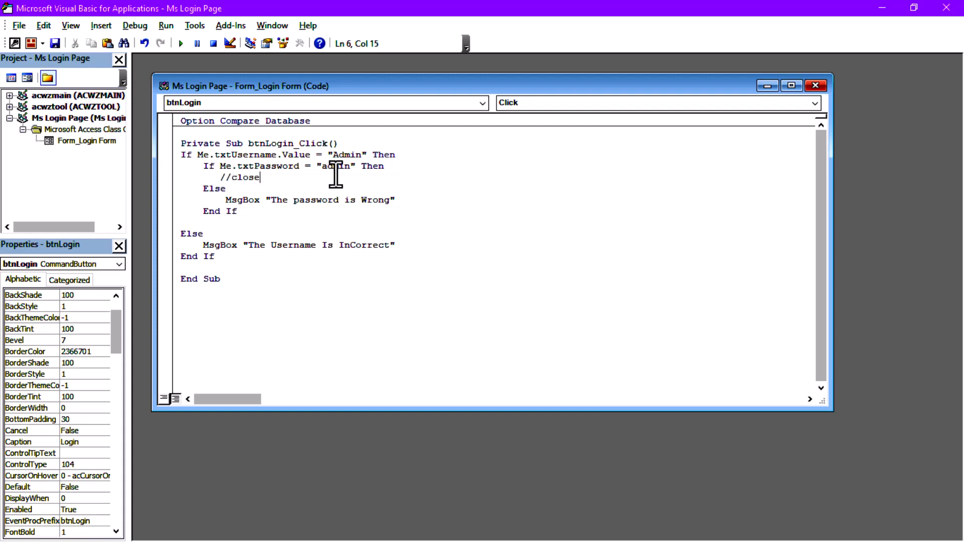
{"action": "type", "text": " the curreent"}
{"action": "key", "text": "BackSpace"}
{"action": "key", "text": "BackSpace"}
{"action": "key", "text": "BackSpace"}
{"action": "key", "text": "BackSpace"}
{"action": "key", "text": "BackSpace"}
{"action": "type", "text": "ent form"}
{"action": "key", "text": "ctrl+z"}
{"action": "key", "text": "ctrl+z"}
{"action": "key", "text": "ctrl+z"}
{"action": "key", "text": "ctrl+z"}
{"action": "key", "text": "ctrl+z"}
{"action": "key", "text": "ctrl+z"}
{"action": "key", "text": "ctrl+z"}
{"action": "key", "text": "ctrl+z"}
{"action": "key", "text": "BackSpace"}
{"action": "type", "text": "DoCmd.Clo"}
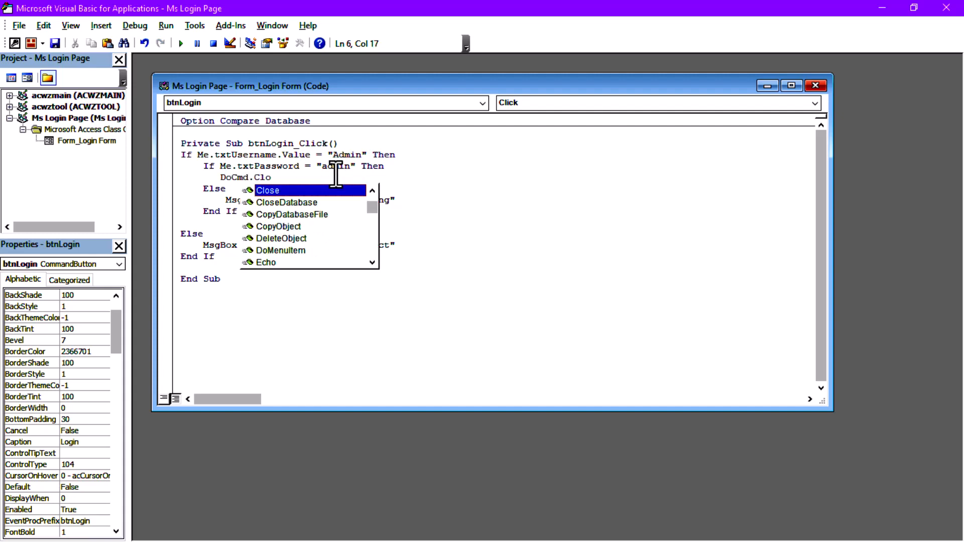
{"action": "key", "text": "Tab"}
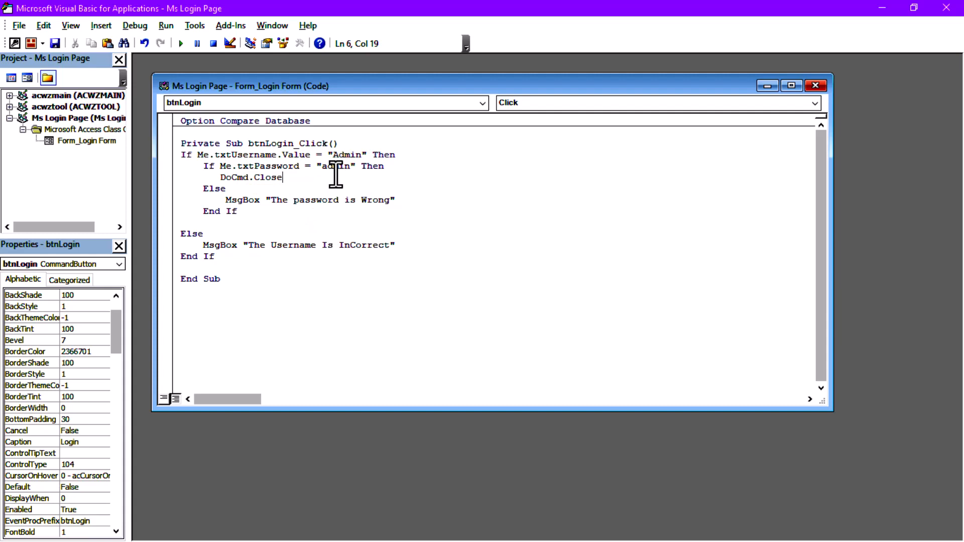
{"action": "key", "text": "Return"}
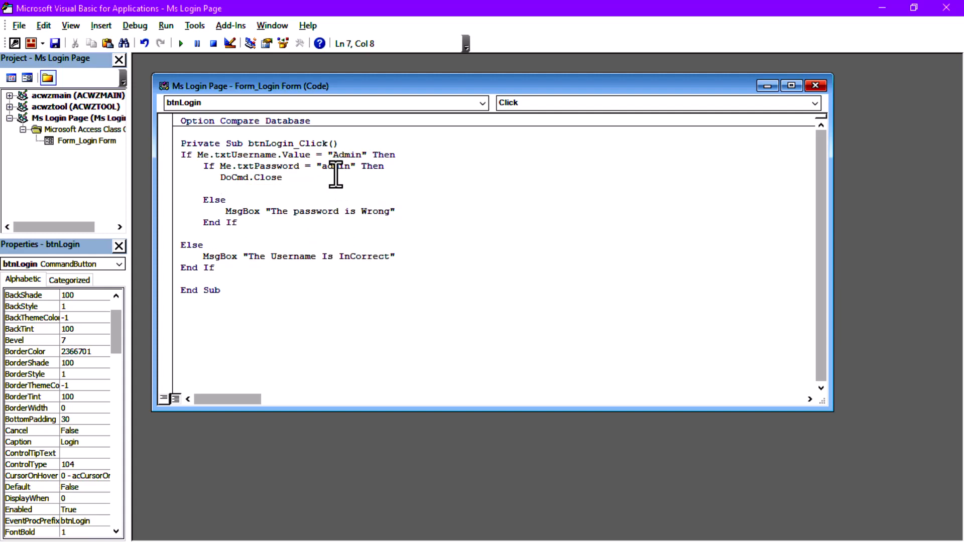
{"action": "type", "text": "DoCmd.Op"}
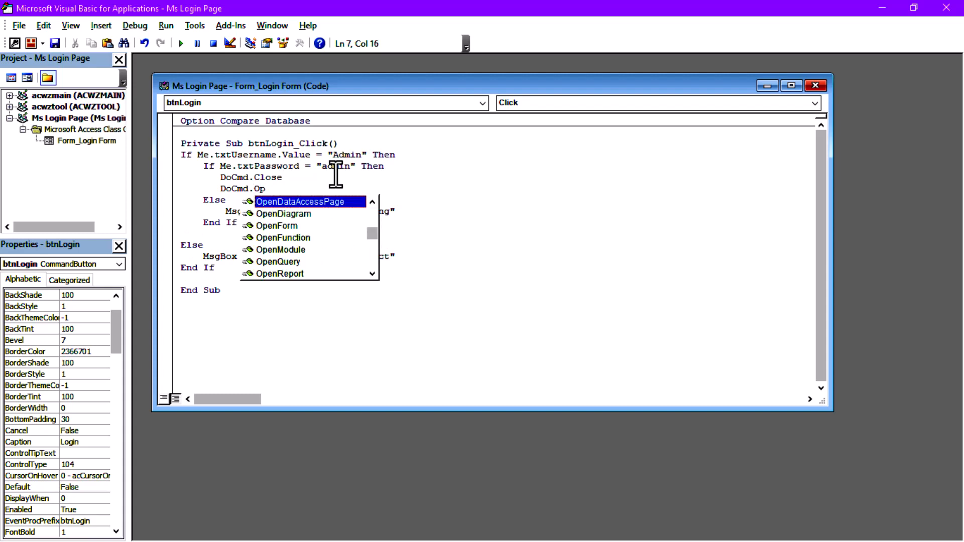
{"action": "type", "text": "enF"}
{"action": "key", "text": "Return"}
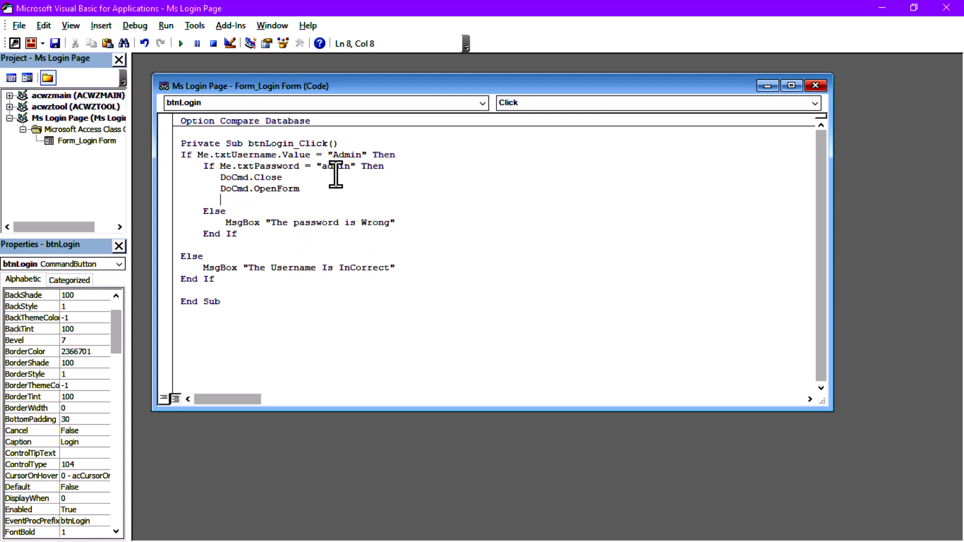
{"action": "key", "text": "BackSpace"}
{"action": "key", "text": "BackSpace"}
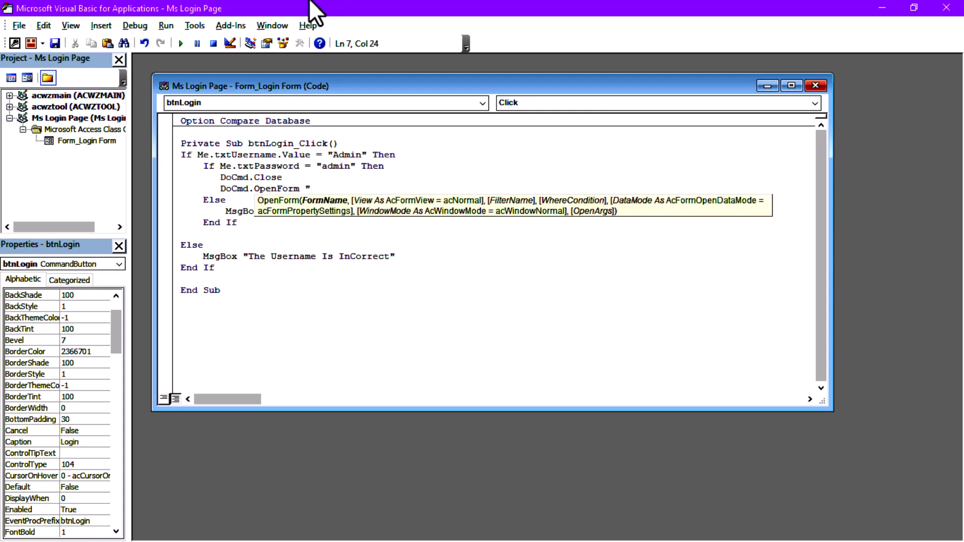
Give DoCmd.OpenForm the form name "Dashboard".
{"action": "left_click", "coordinate": [881, 8]}
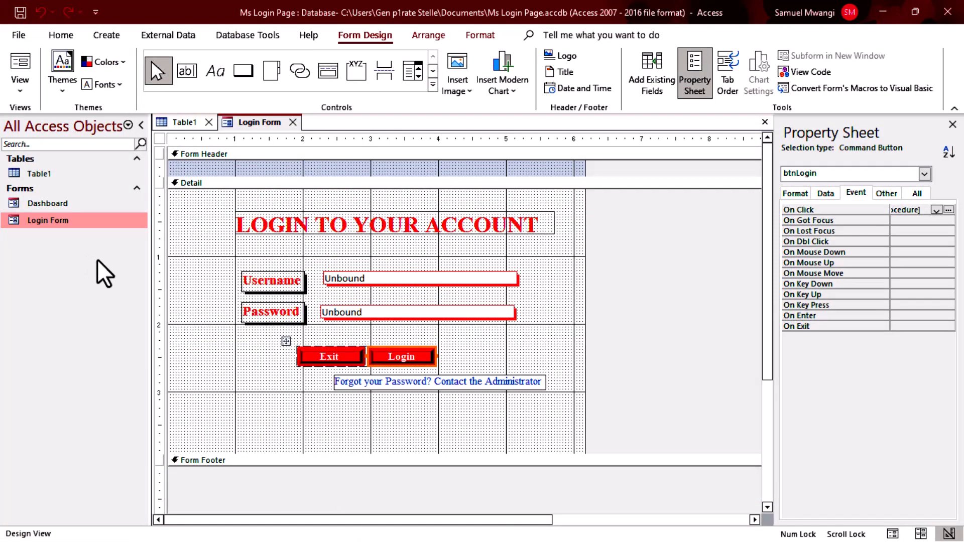
{"action": "key", "text": "super"}
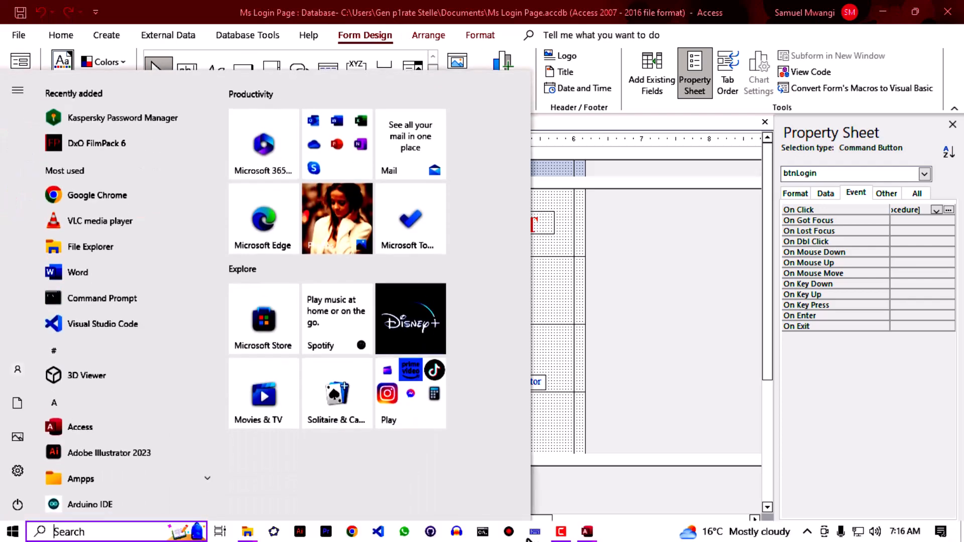
{"action": "mouse_move", "coordinate": [587, 531]}
{"action": "left_click", "coordinate": [656, 475]}
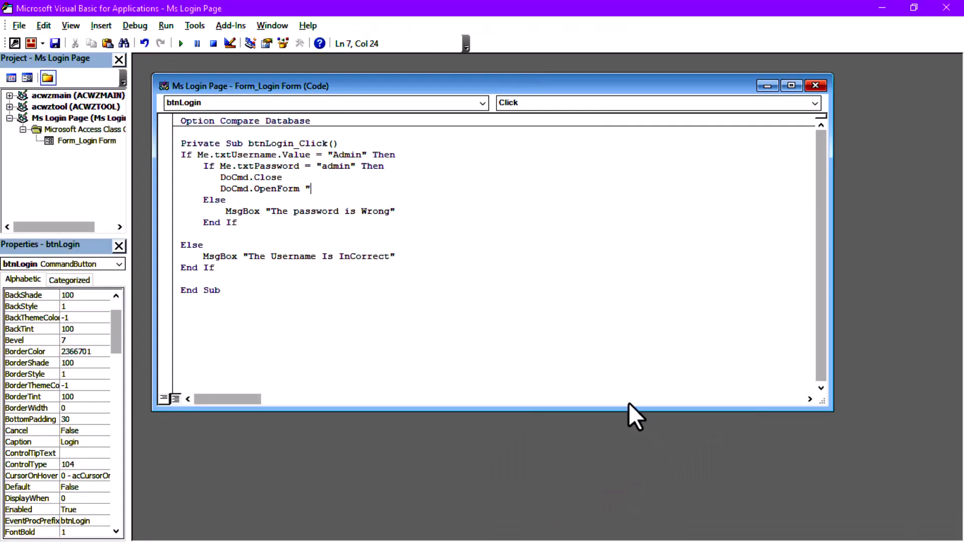
{"action": "type", "text": "Dashboard"}
Insert MsgBox "Login Successful" directly under the password check, then close the editor.
{"action": "key", "text": "Up"}
{"action": "key", "text": "Return"}
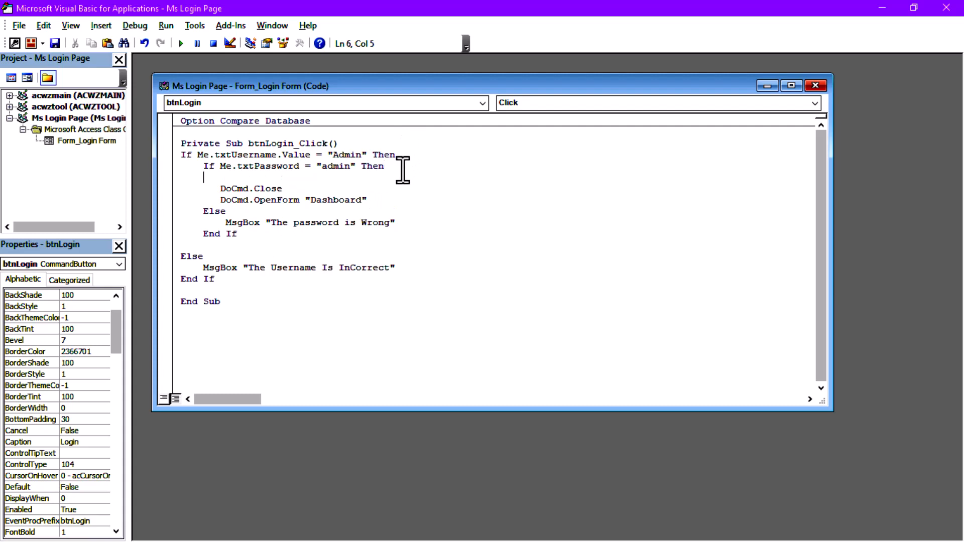
{"action": "type", "text": "MsgBox \"Login"}
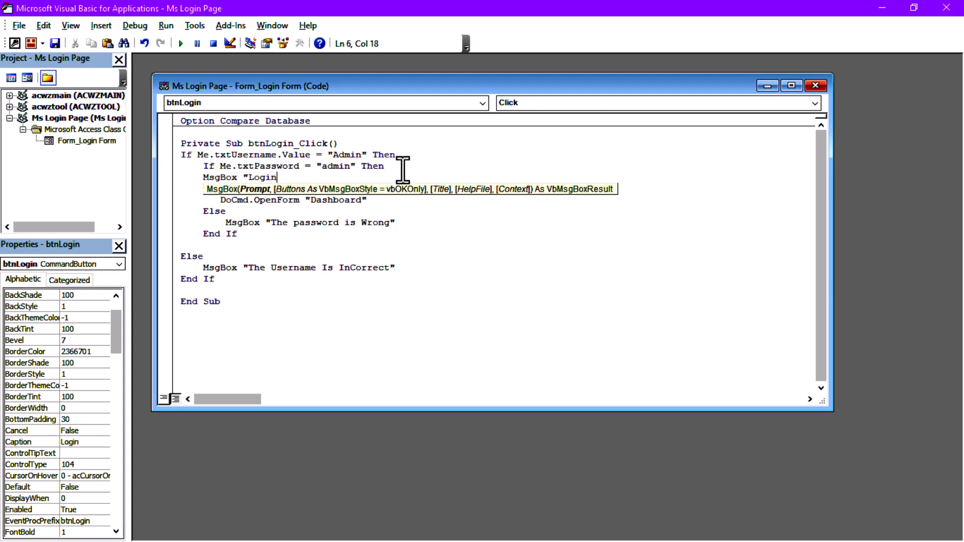
{"action": "type", "text": " Successful\""}
{"action": "left_click", "coordinate": [330, 233]}
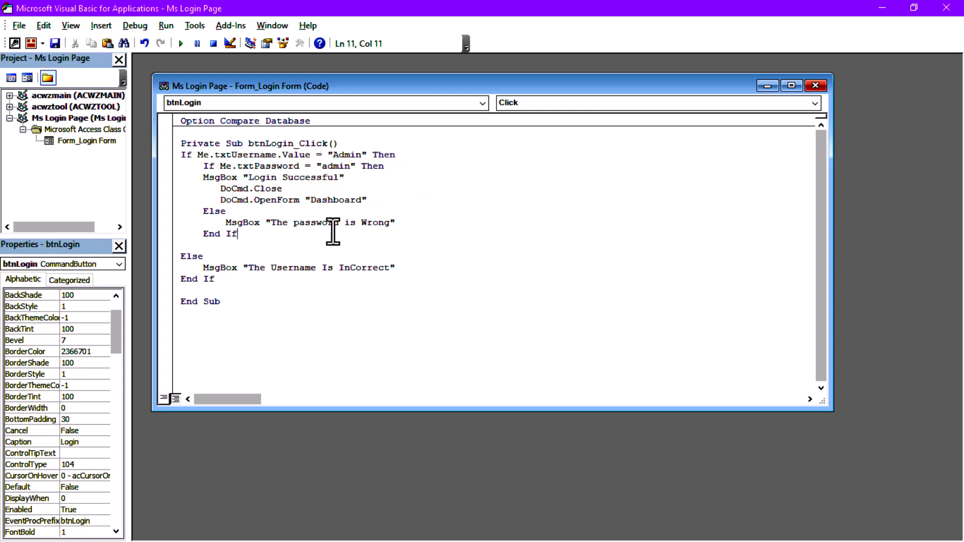
{"action": "left_click", "coordinate": [317, 267]}
{"action": "left_click", "coordinate": [939, 10]}
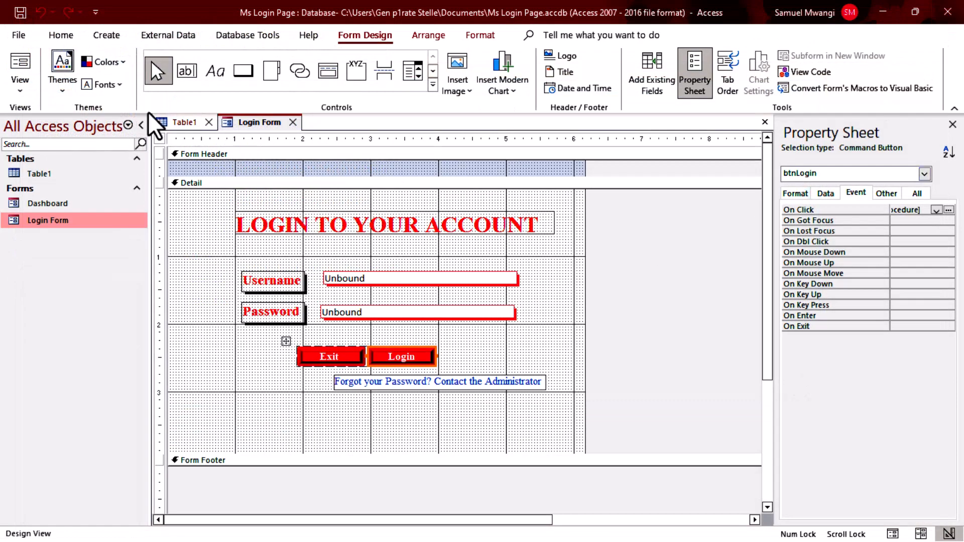
Test the Login Form: a wrong password is rejected; the correct one shows "Login Successful".
{"action": "left_click", "coordinate": [26, 66]}
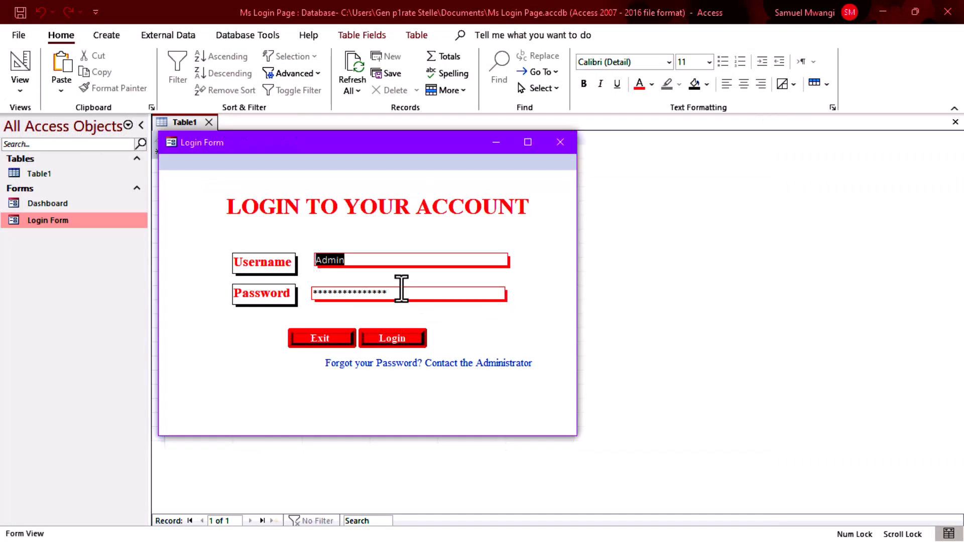
{"action": "left_click", "coordinate": [397, 337]}
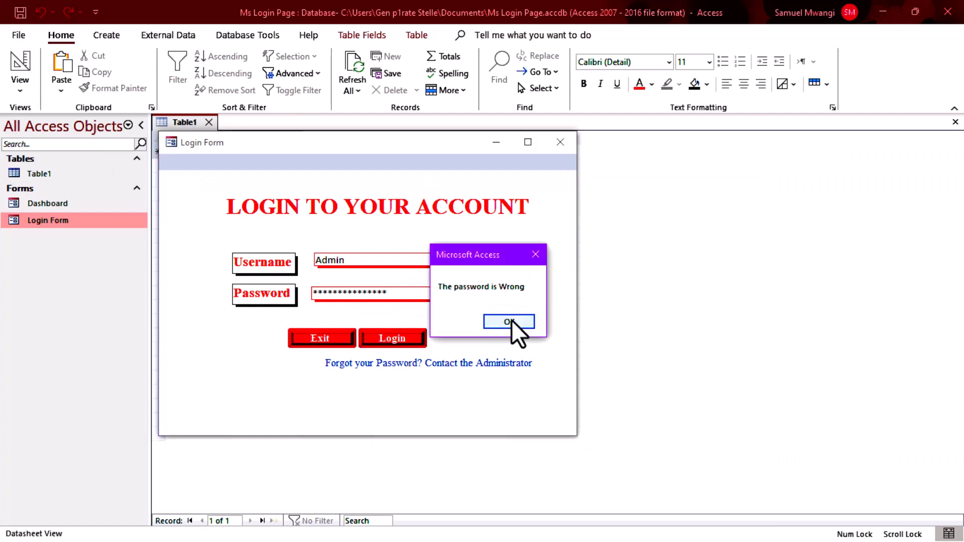
{"action": "left_click", "coordinate": [511, 321]}
{"action": "left_click", "coordinate": [427, 293]}
{"action": "key", "text": "BackSpace"}
{"action": "key", "text": "BackSpace"}
{"action": "key", "text": "BackSpace"}
{"action": "key", "text": "BackSpace"}
{"action": "key", "text": "BackSpace"}
{"action": "key", "text": "BackSpace"}
{"action": "key", "text": "BackSpace"}
{"action": "key", "text": "BackSpace"}
{"action": "key", "text": "BackSpace"}
{"action": "key", "text": "BackSpace"}
{"action": "key", "text": "BackSpace"}
{"action": "key", "text": "BackSpace"}
{"action": "key", "text": "BackSpace"}
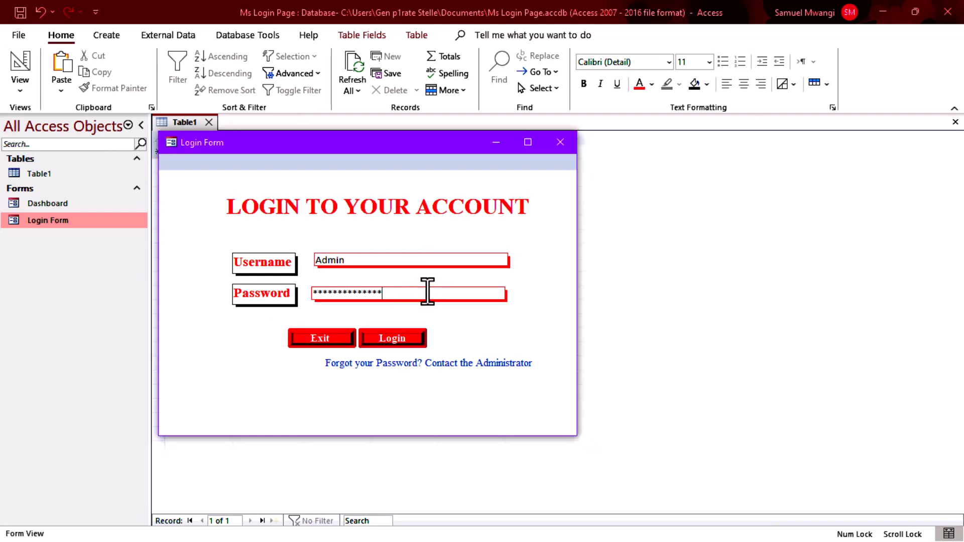
{"action": "key", "text": "BackSpace"}
{"action": "key", "text": "BackSpace"}
{"action": "type", "text": "****"}
{"action": "key", "text": "BackSpace"}
{"action": "key", "text": "BackSpace"}
{"action": "key", "text": "BackSpace"}
{"action": "left_click", "coordinate": [393, 336]}
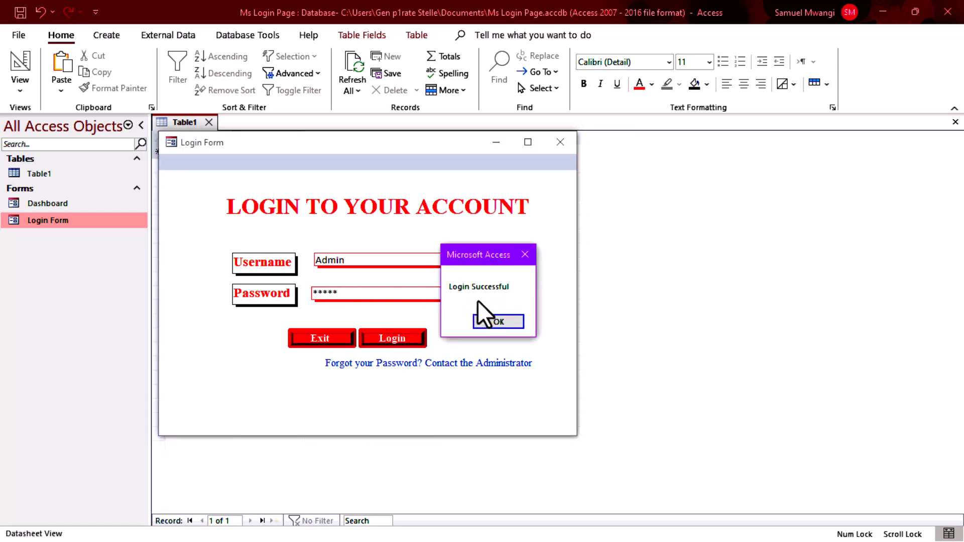
{"action": "left_click", "coordinate": [483, 320]}
Close the Dashboard pop-up and the Table1 datasheet.
{"action": "left_click_drag", "start_coordinate": [469, 55], "coordinate": [564, 103]}
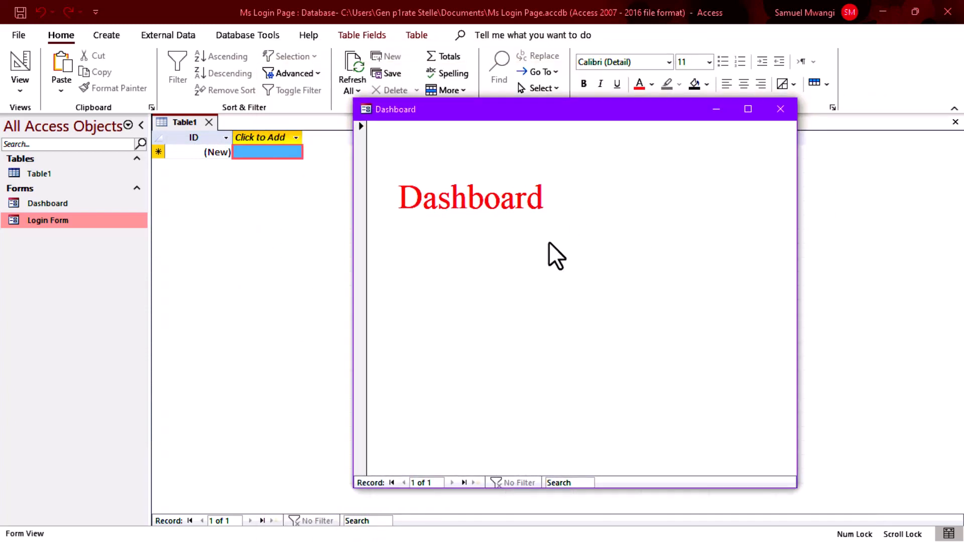
{"action": "left_click", "coordinate": [787, 88]}
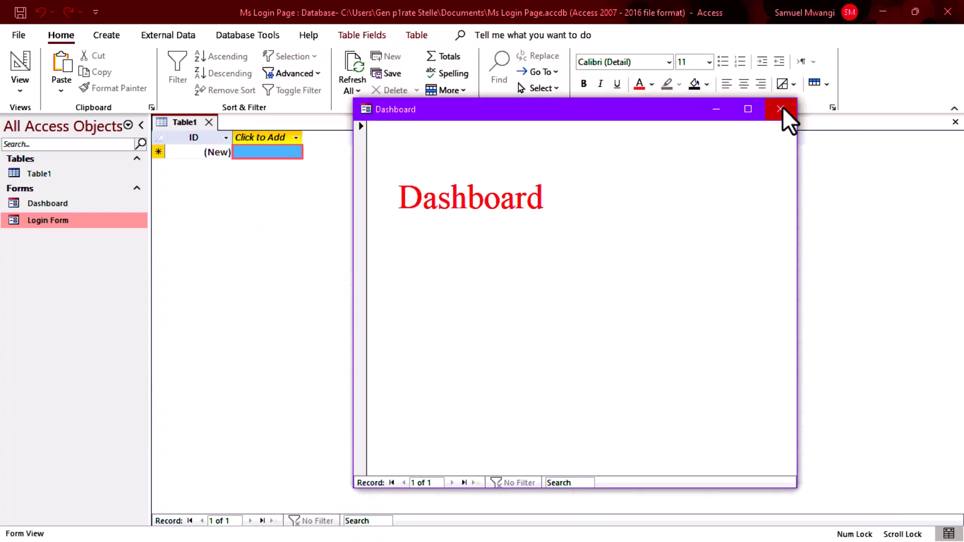
{"action": "left_click", "coordinate": [782, 109]}
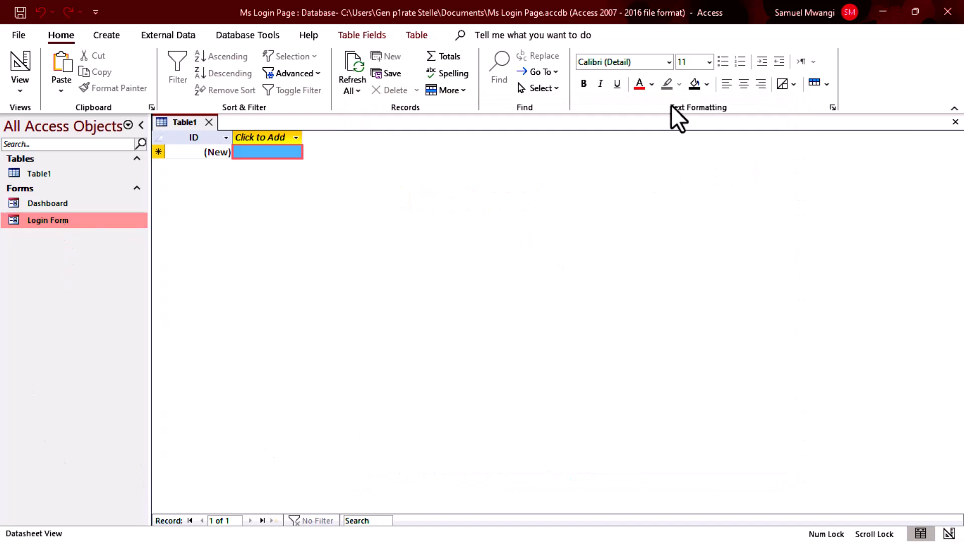
{"action": "left_click", "coordinate": [209, 122]}
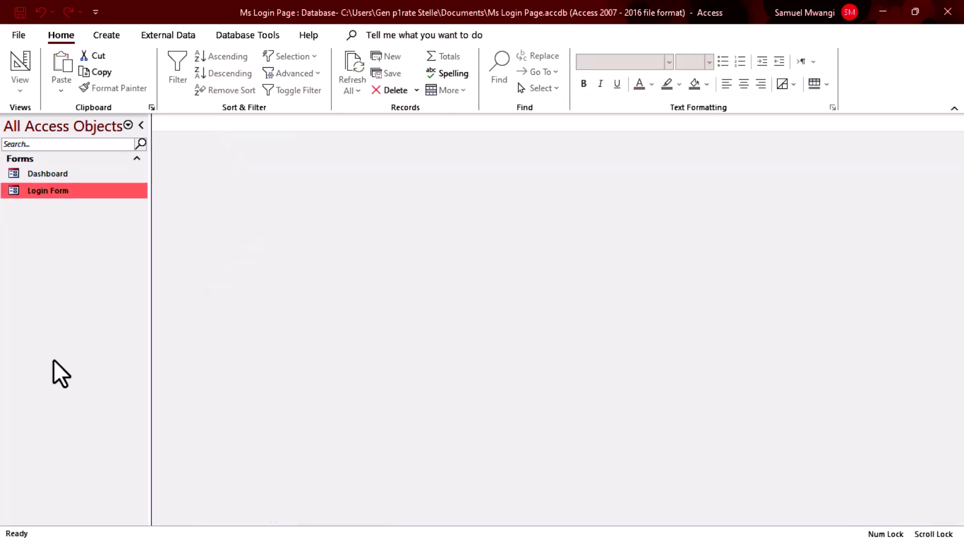
Open the Login Form and confirm empty fields trigger the incorrect-username message.
{"action": "double_click", "coordinate": [47, 191]}
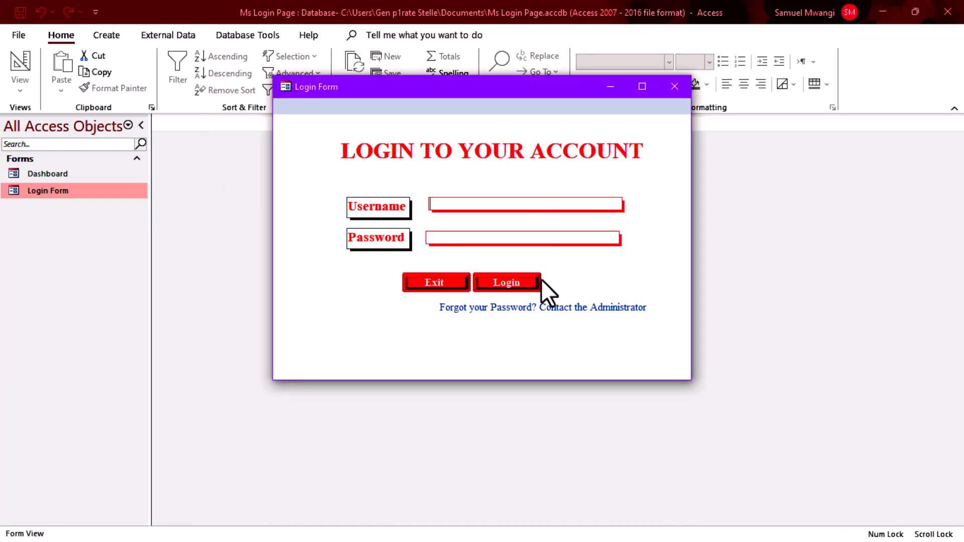
{"action": "left_click", "coordinate": [526, 287]}
{"action": "left_click", "coordinate": [513, 323]}
Enter username Admin with a wrong password and confirm the wrong-password message appears.
{"action": "left_click", "coordinate": [483, 204]}
{"action": "type", "text": "Administ"}
{"action": "key", "text": "BackSpace"}
{"action": "key", "text": "BackSpace"}
{"action": "key", "text": "BackSpace"}
{"action": "type", "text": "*****"}
{"action": "left_click", "coordinate": [526, 280]}
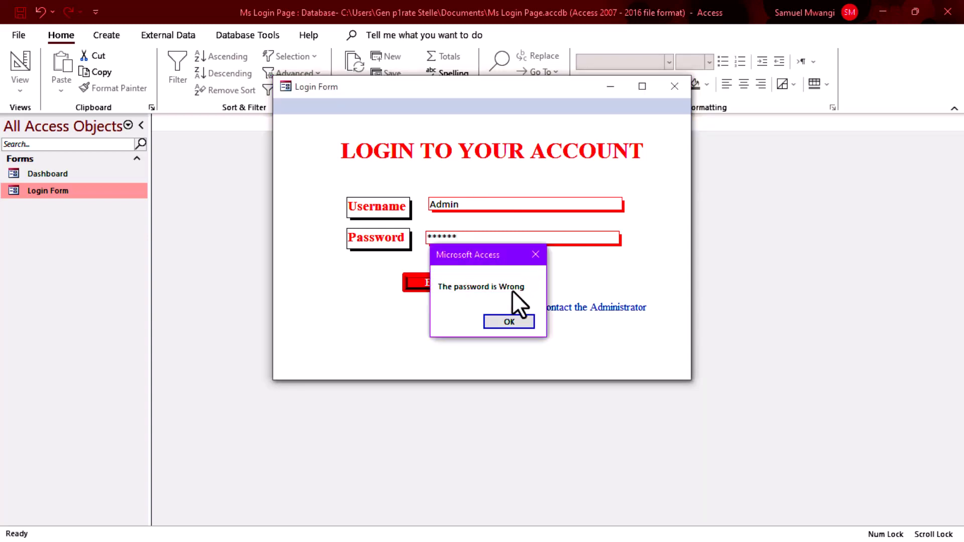
{"action": "left_click", "coordinate": [506, 312]}
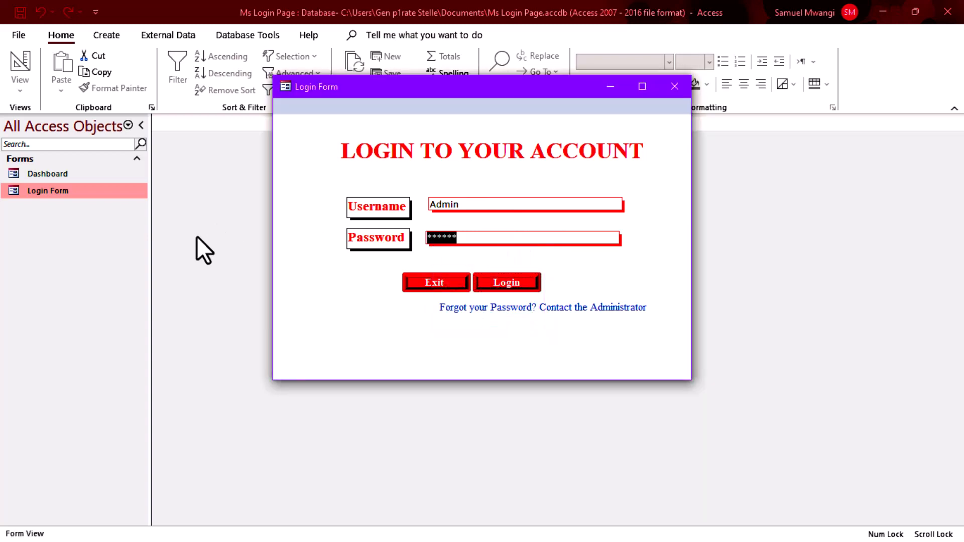
Log in with the correct password to reach the Dashboard, then close Dashboard, Access and File Explorer.
{"action": "type", "text": "1"}
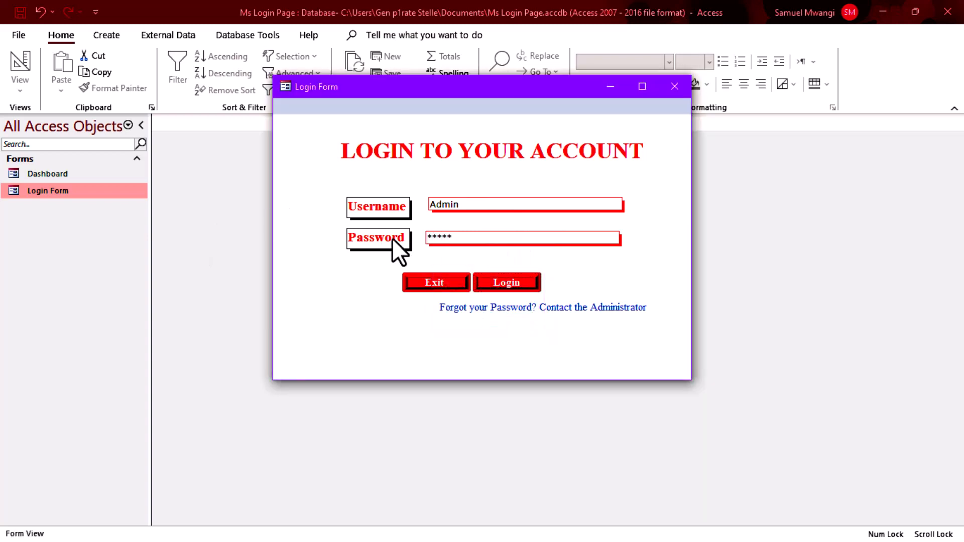
{"action": "left_click", "coordinate": [507, 283]}
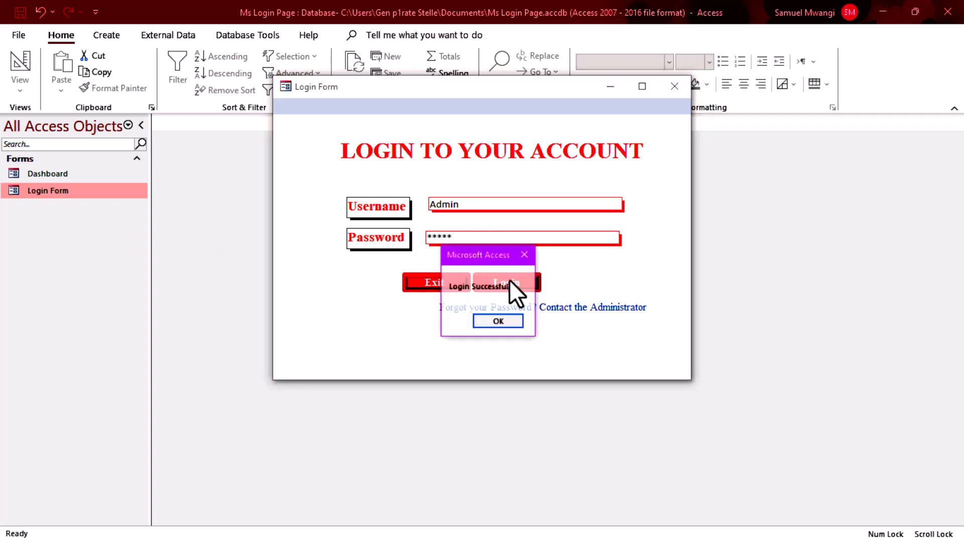
{"action": "left_click", "coordinate": [498, 311]}
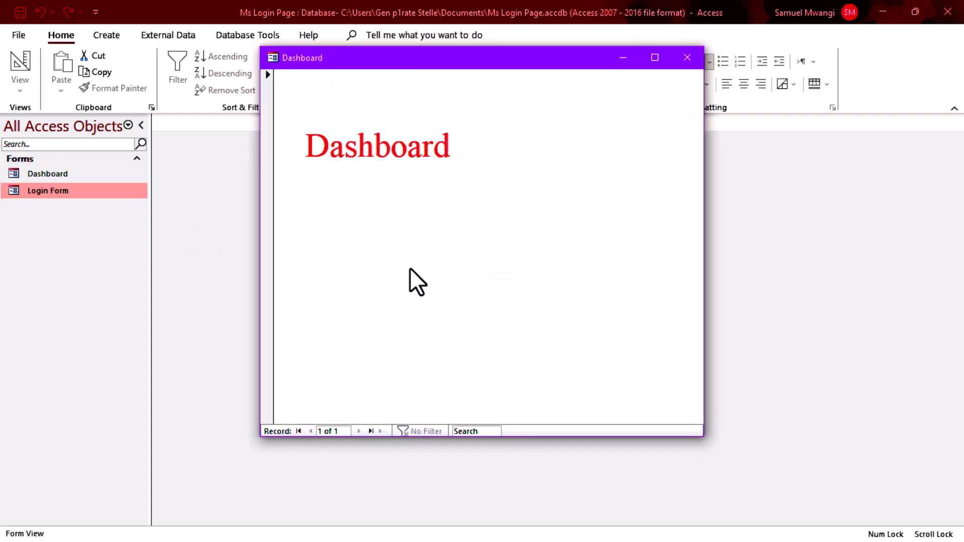
{"action": "left_click", "coordinate": [683, 60]}
{"action": "left_click", "coordinate": [947, 12]}
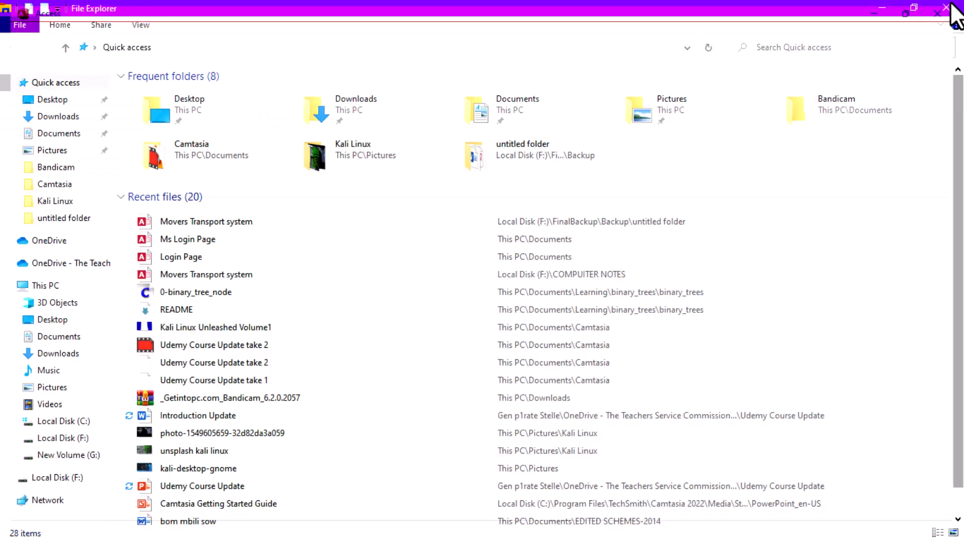
{"action": "left_click", "coordinate": [955, 9]}
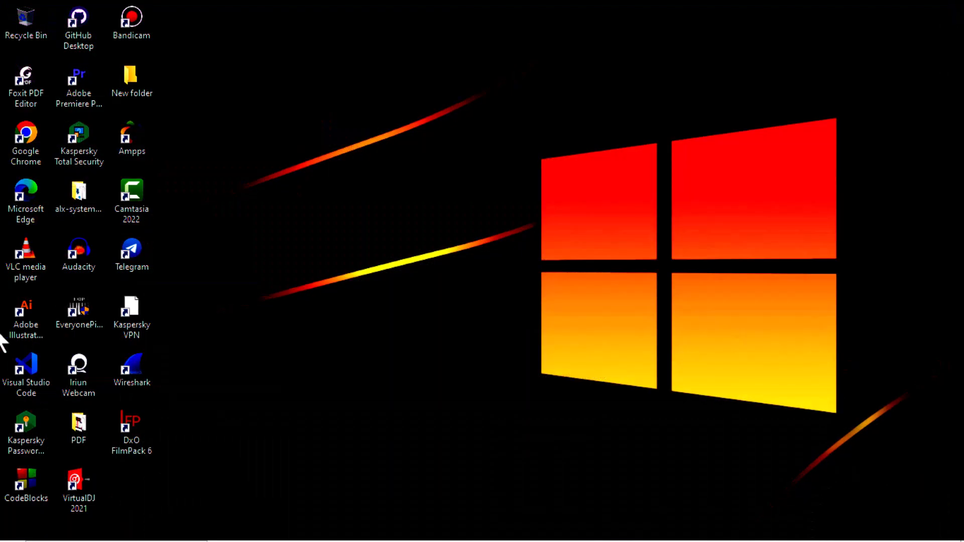